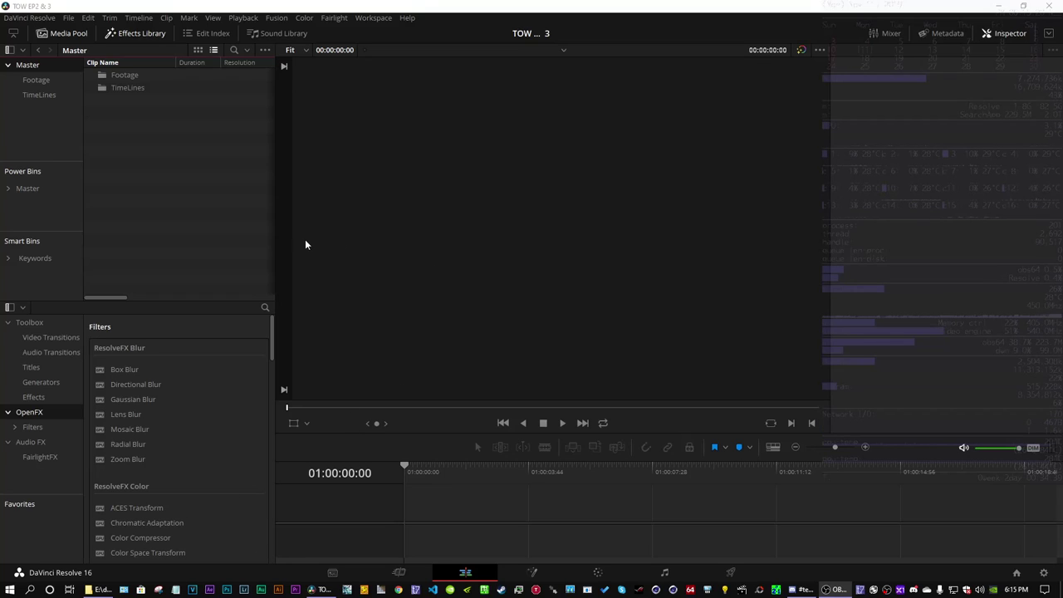
- Open the Footage bin from the Media Pool's bin list
click(36, 80)
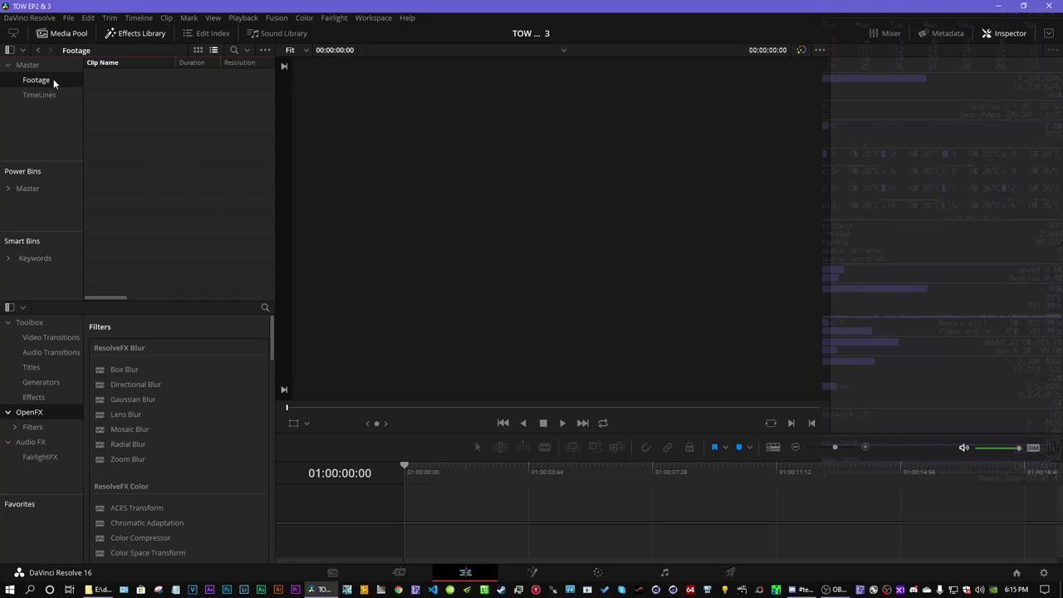
- Import the Outer Worlds 03.38.23.06 MP4 from File Explorer into the Footage bin
click(102, 589)
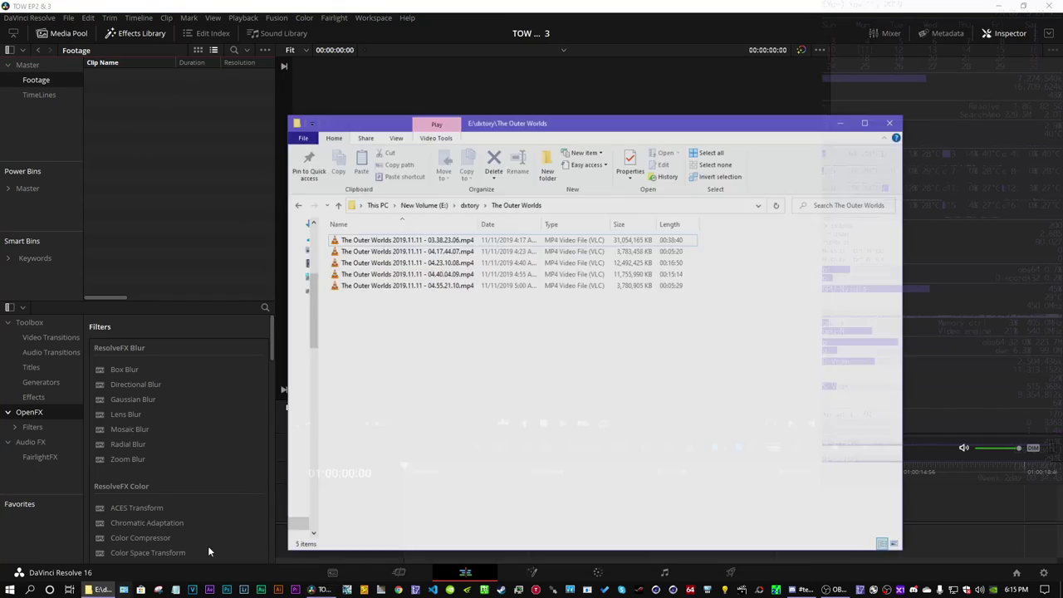
drag(378, 230, 141, 124)
click(146, 83)
- Create a new timeline named 'Timeline 1 (SYNC)' from the imported clip
right_click(144, 74)
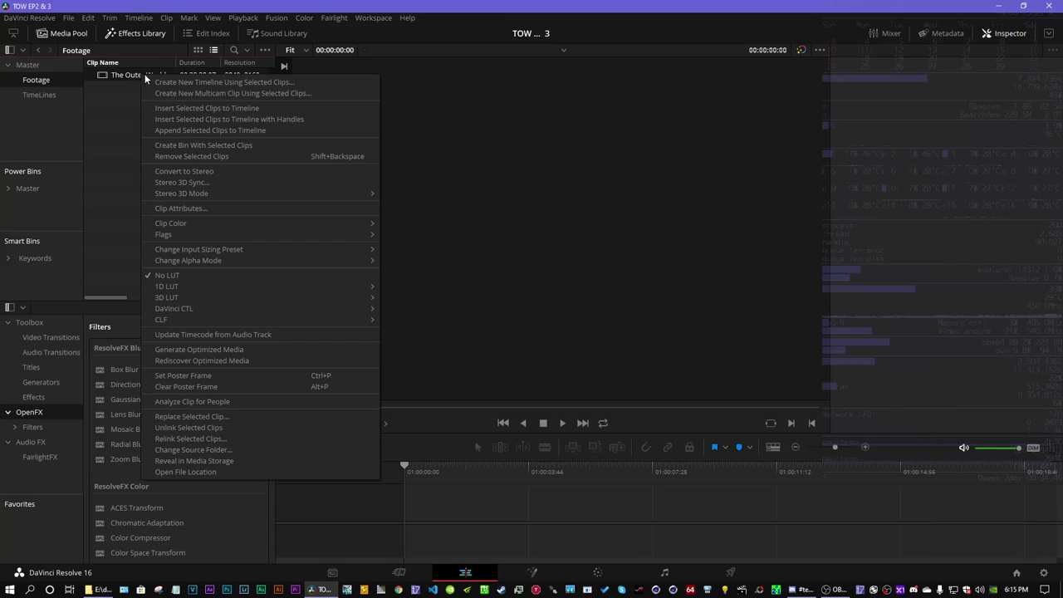
click(221, 79)
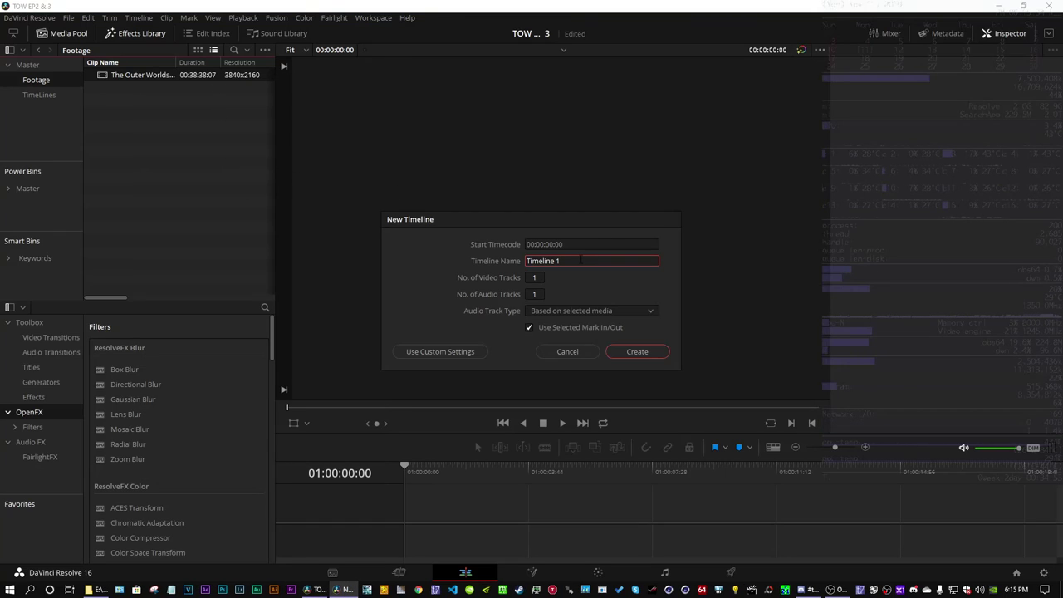
text((SYNC)
click(633, 352)
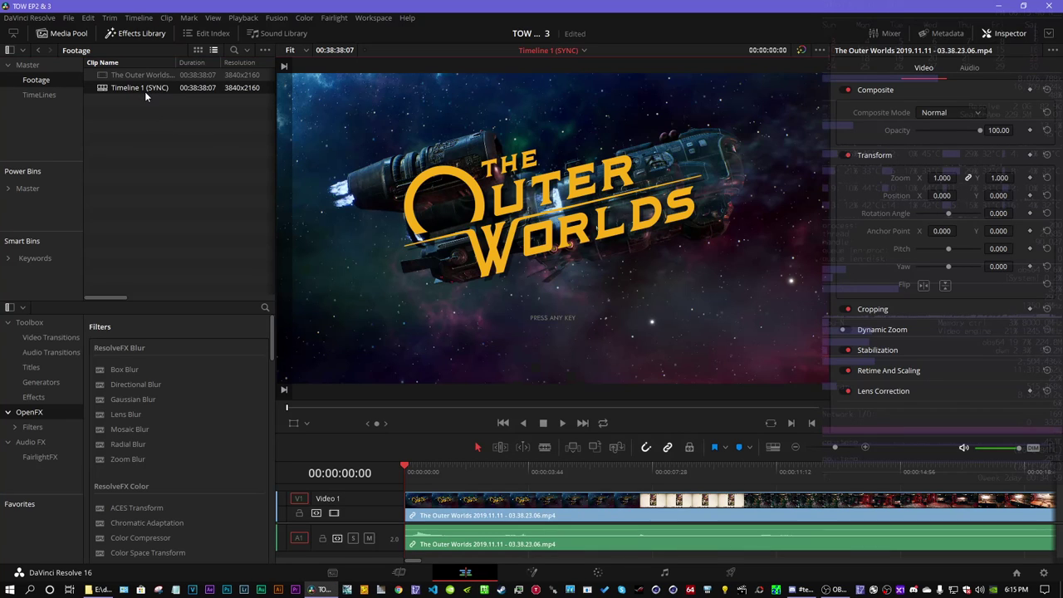
- Show the TimeLines bin and set the clip's Retime Process to Nearest under Retime And Scaling
click(36, 94)
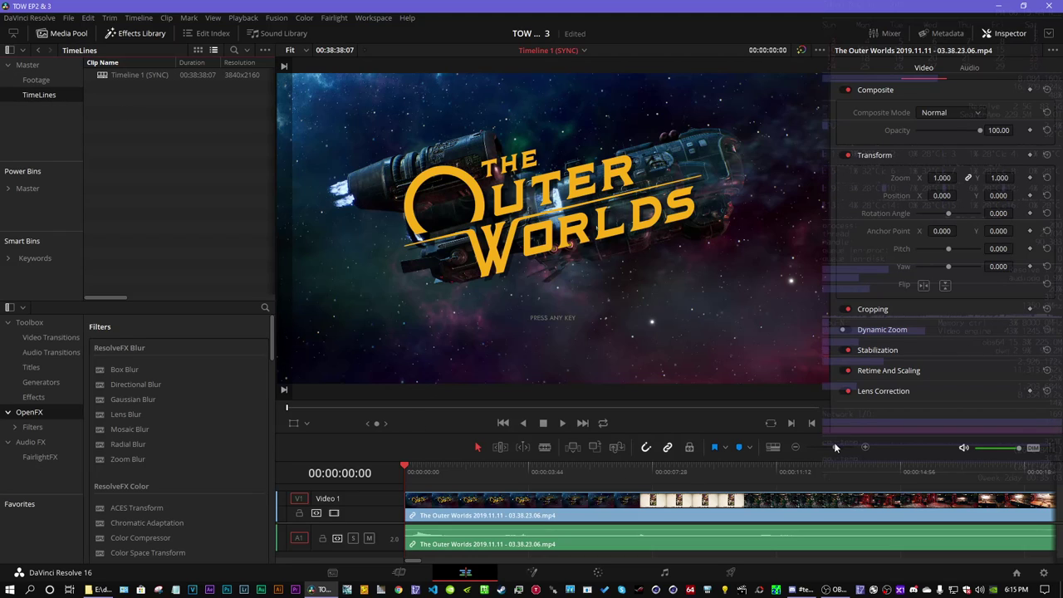
click(864, 90)
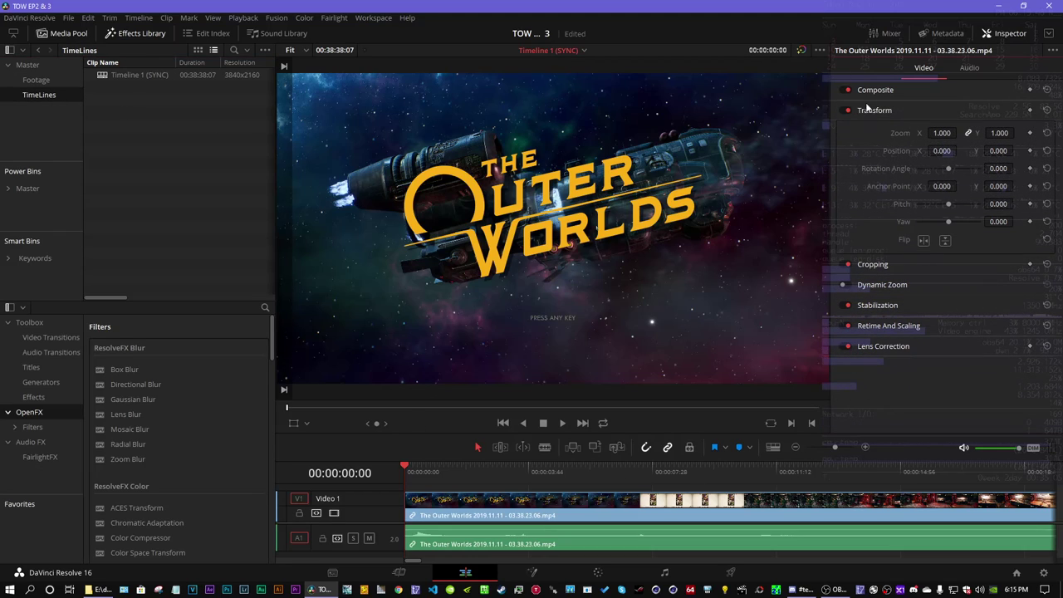
click(869, 111)
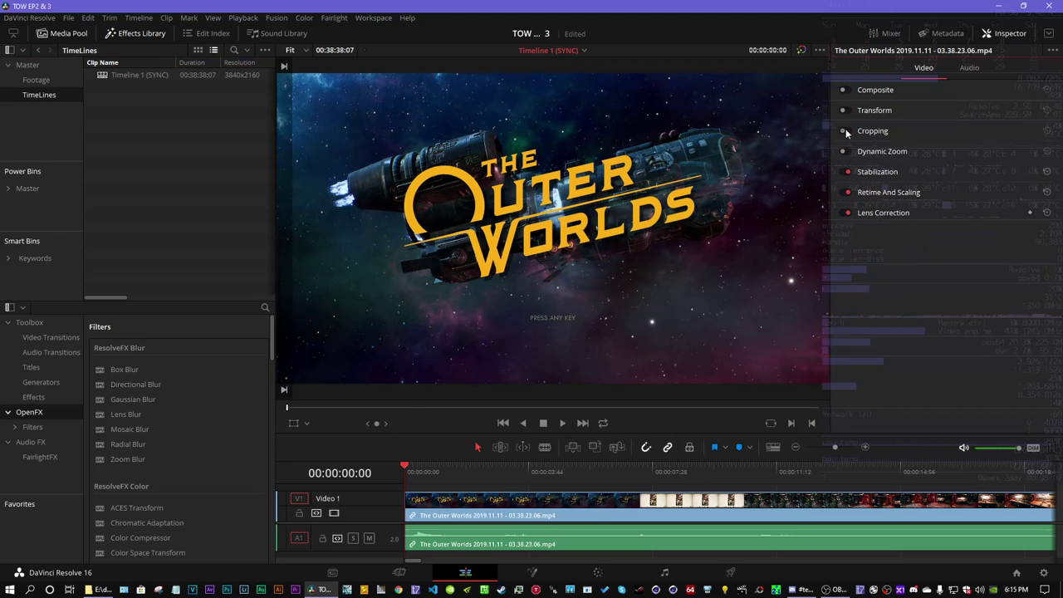
click(849, 173)
click(884, 192)
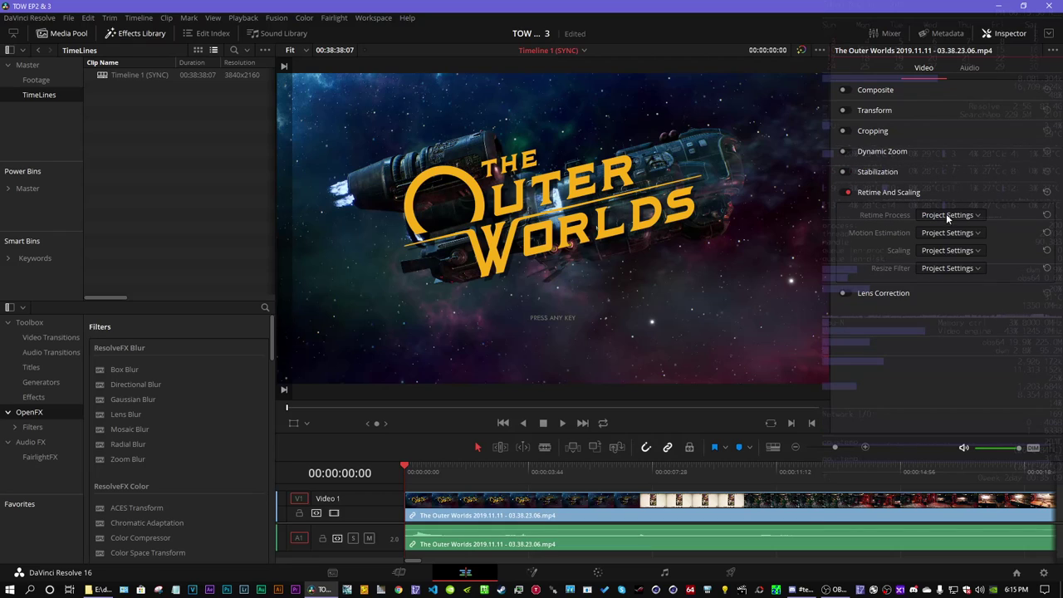
click(947, 214)
click(938, 240)
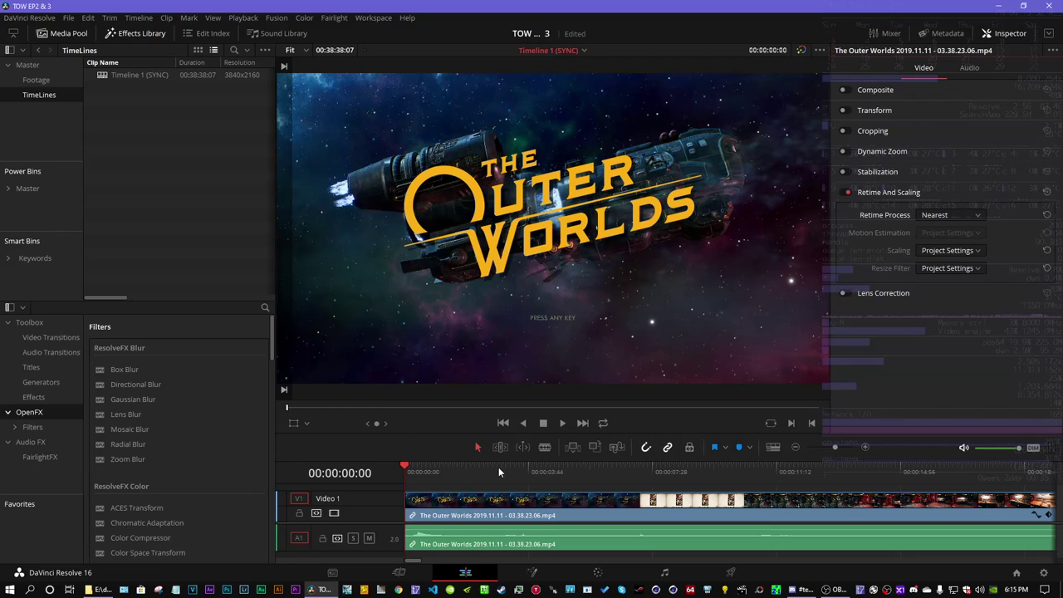
click(795, 447)
click(795, 447)
drag(554, 468, 583, 463)
drag(520, 466, 586, 465)
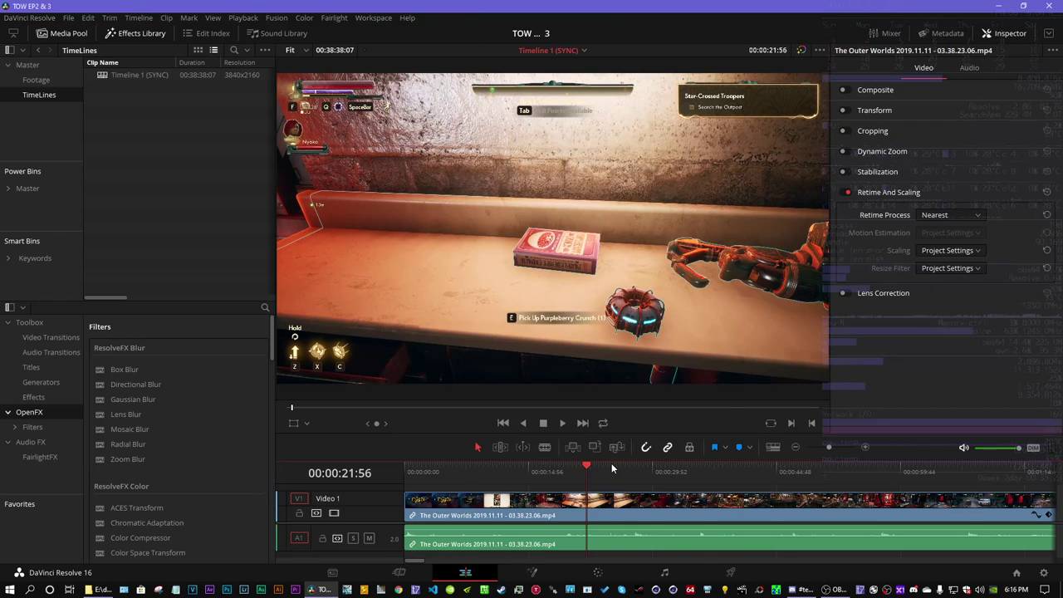
drag(584, 464, 632, 466)
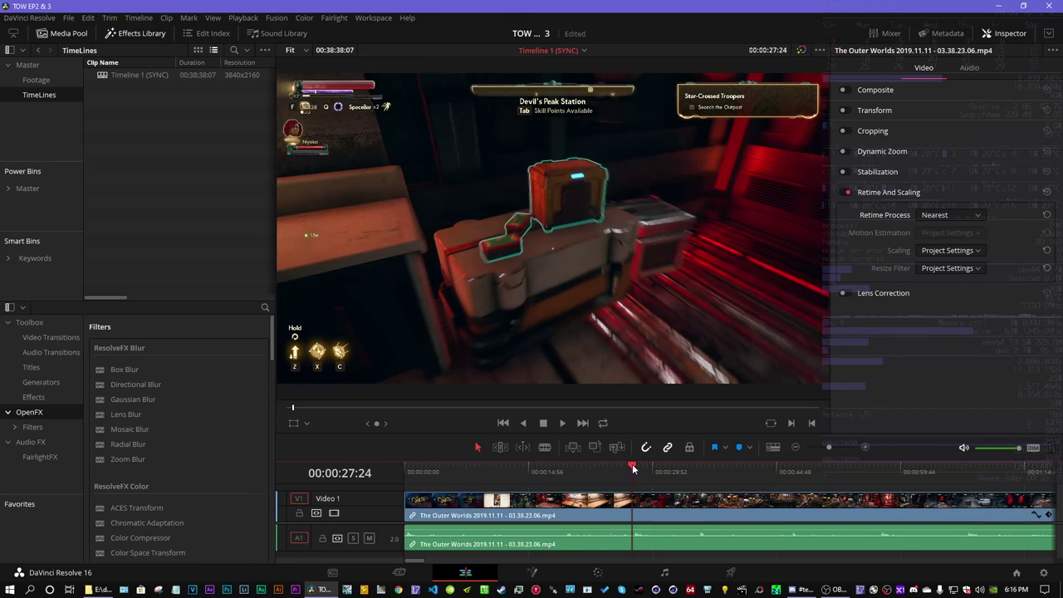
drag(632, 467, 745, 465)
click(795, 447)
click(799, 447)
click(799, 446)
drag(449, 466, 847, 475)
drag(468, 569, 556, 566)
drag(476, 463, 739, 470)
drag(588, 558, 887, 561)
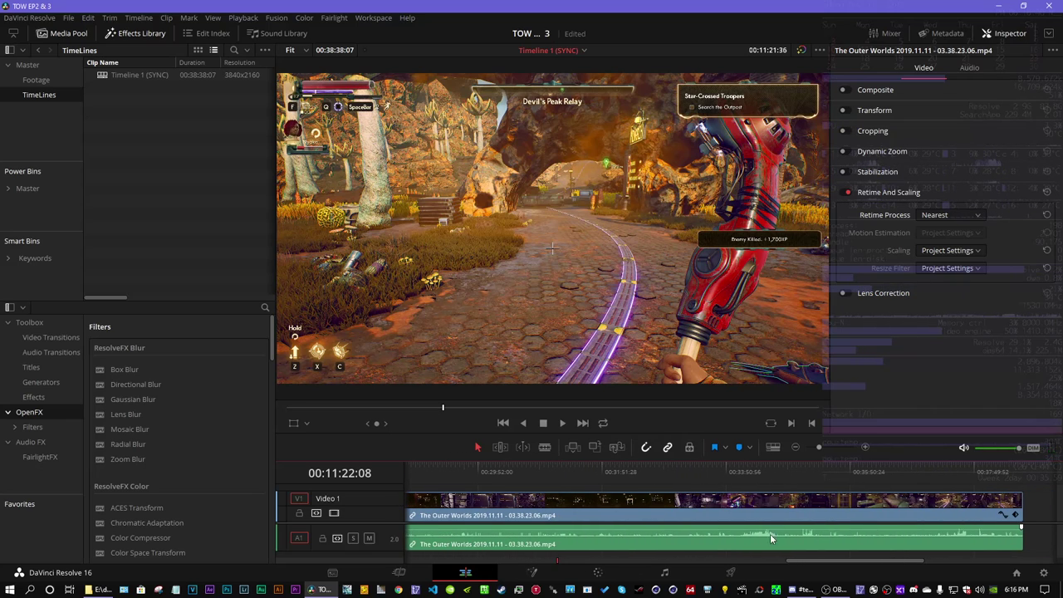
drag(795, 470, 953, 467)
key(space)
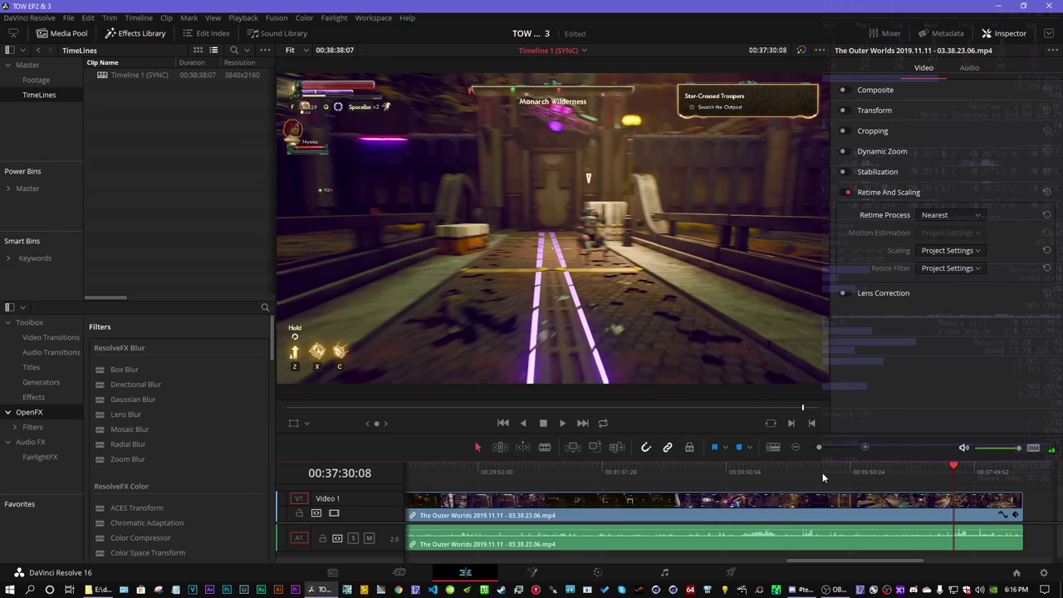
key(space)
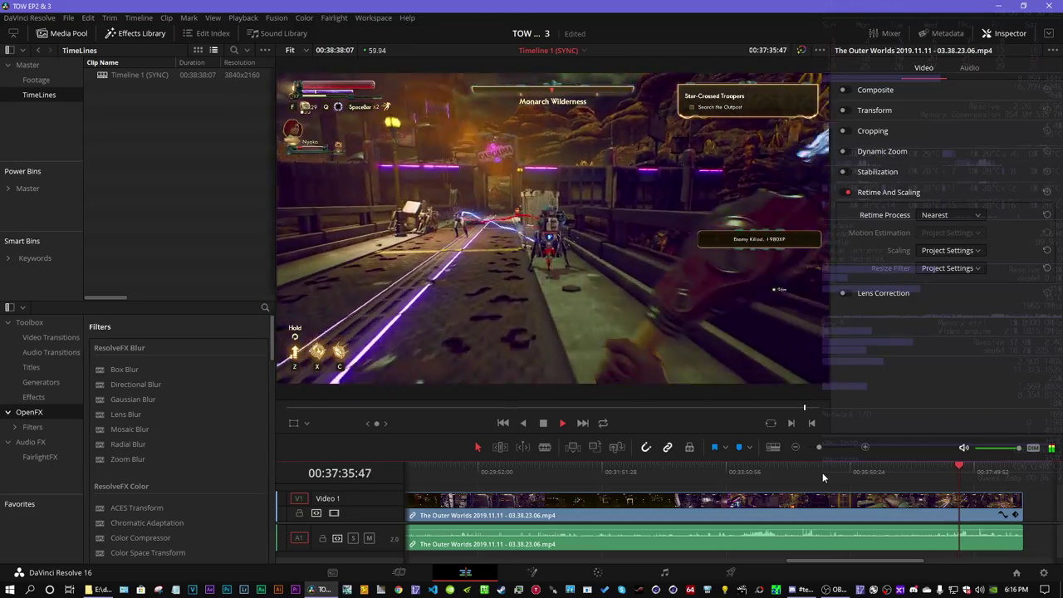
key(space)
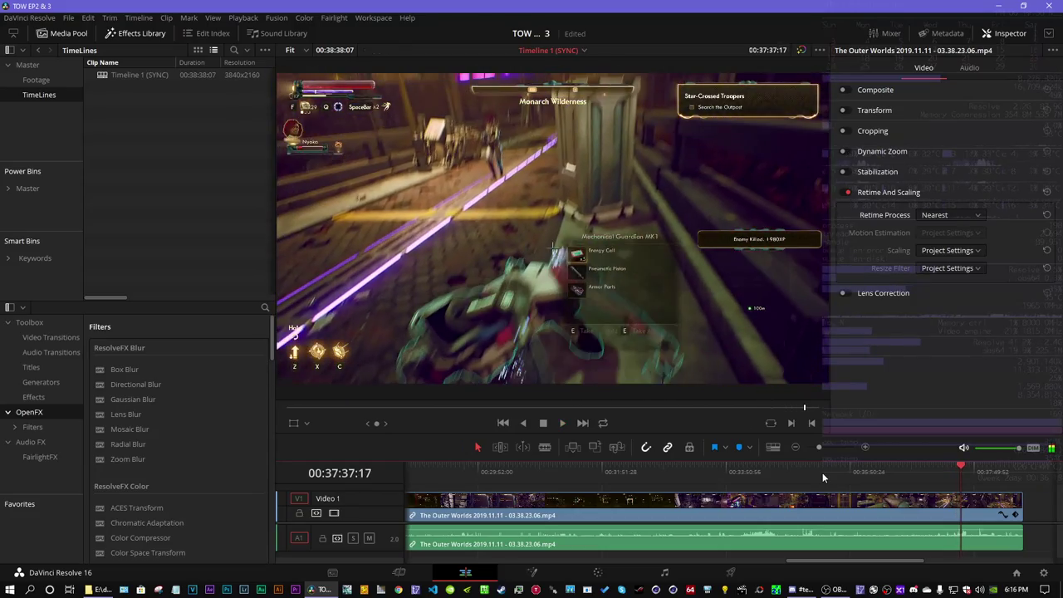
drag(846, 564, 690, 564)
click(788, 469)
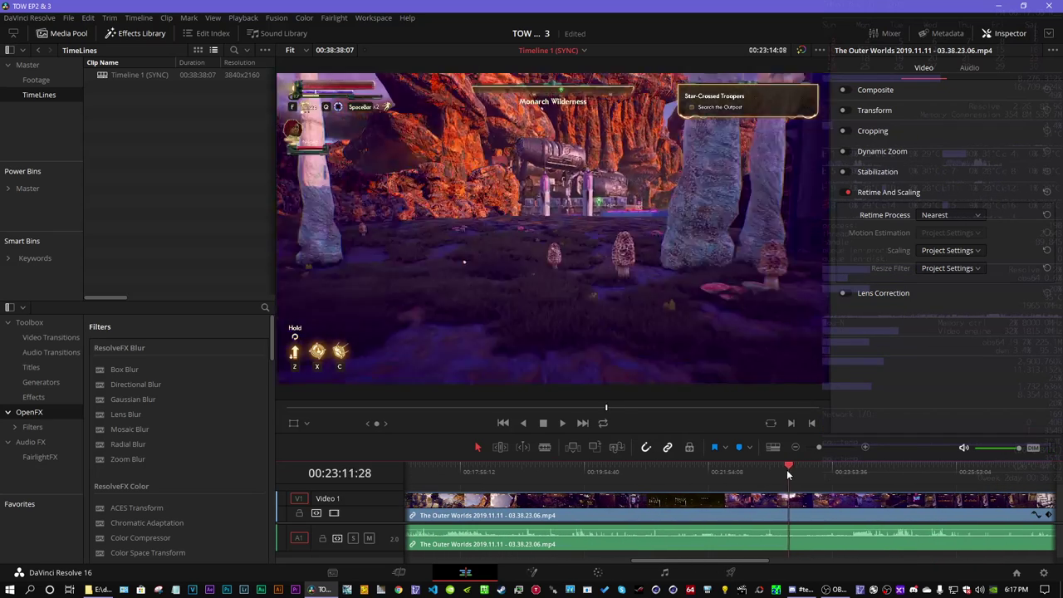
drag(787, 469, 849, 472)
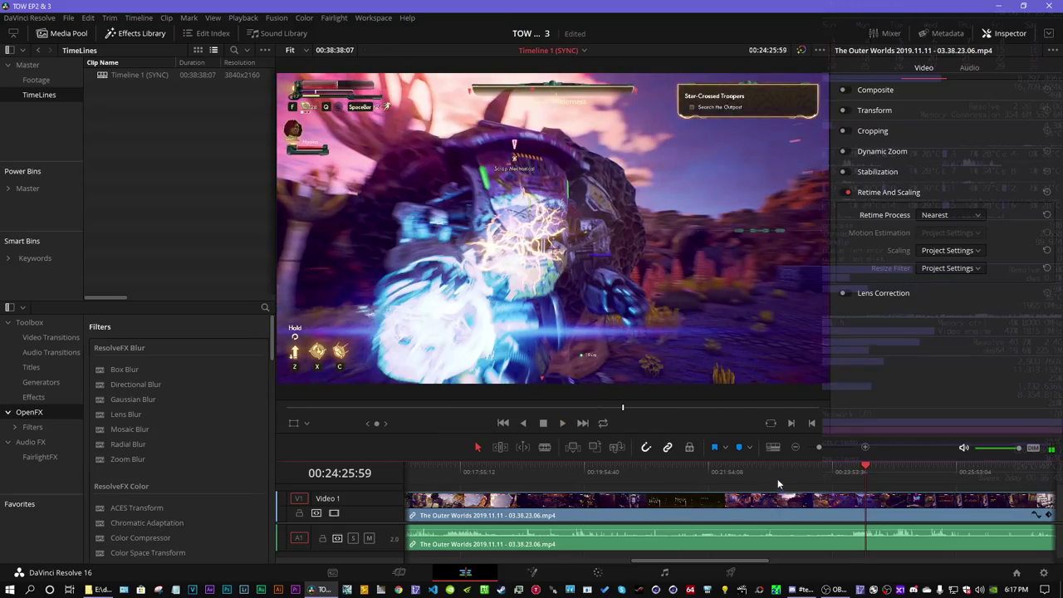
mouse_move(785, 470)
mouse_down()
mouse_move(754, 471)
mouse_move(804, 464)
mouse_move(784, 467)
mouse_up()
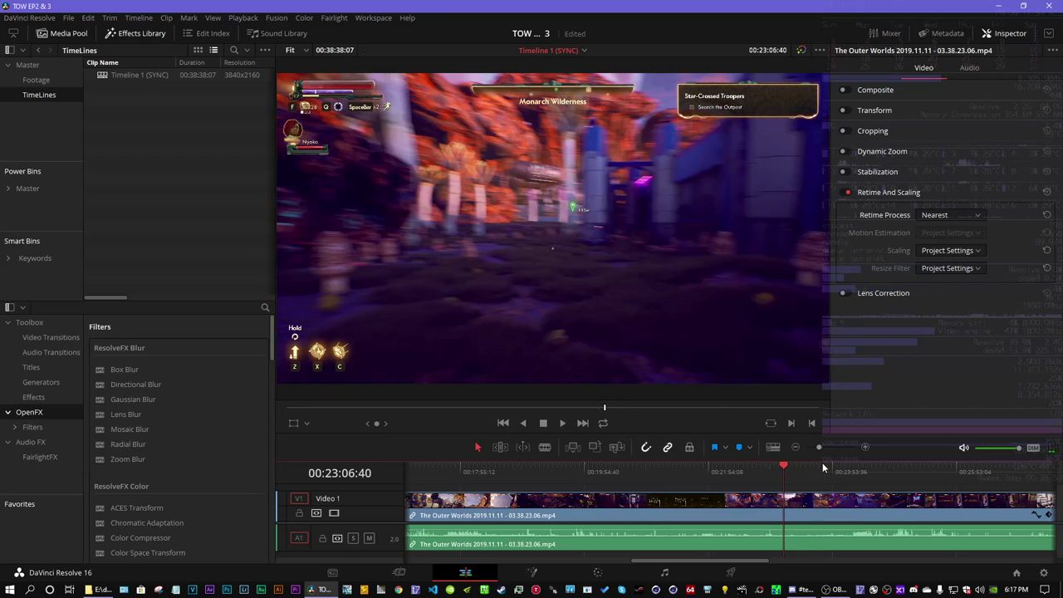
key(space)
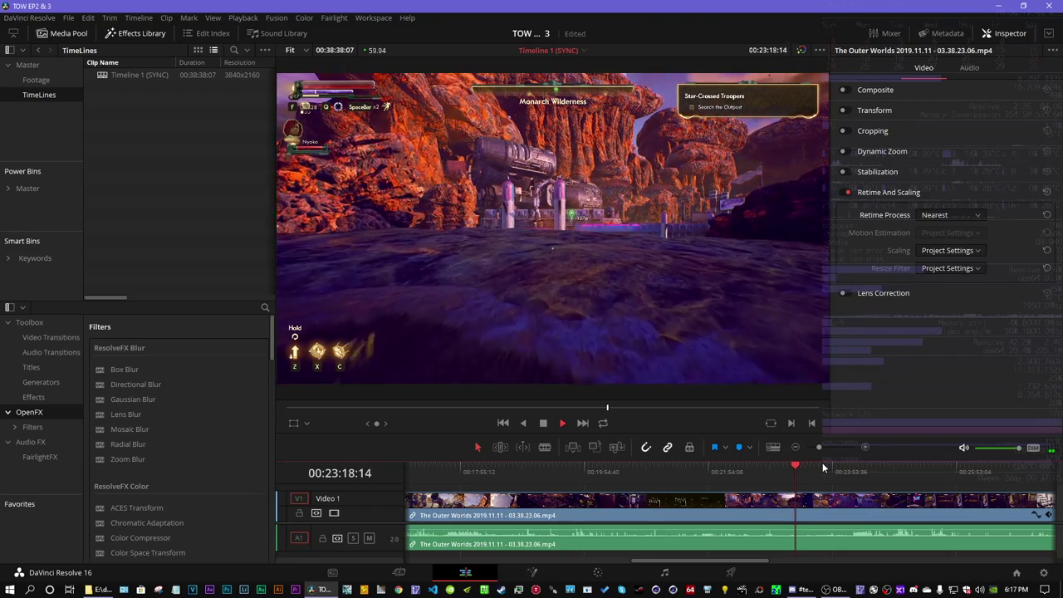
- Stop near 23:18, zoom in, test a split at 23:17:24, then undo it
key(space)
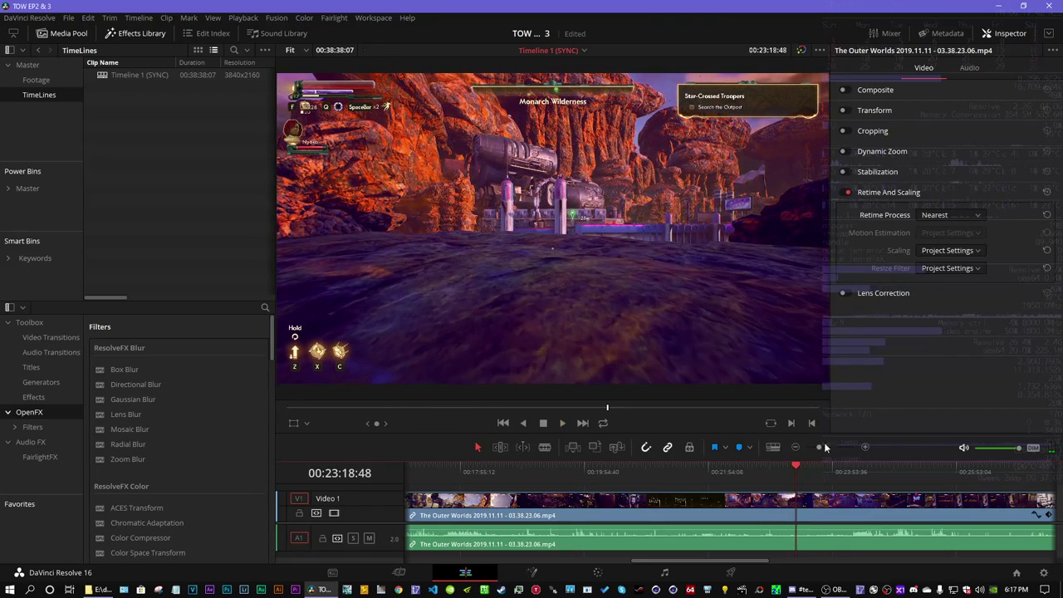
drag(820, 447, 854, 446)
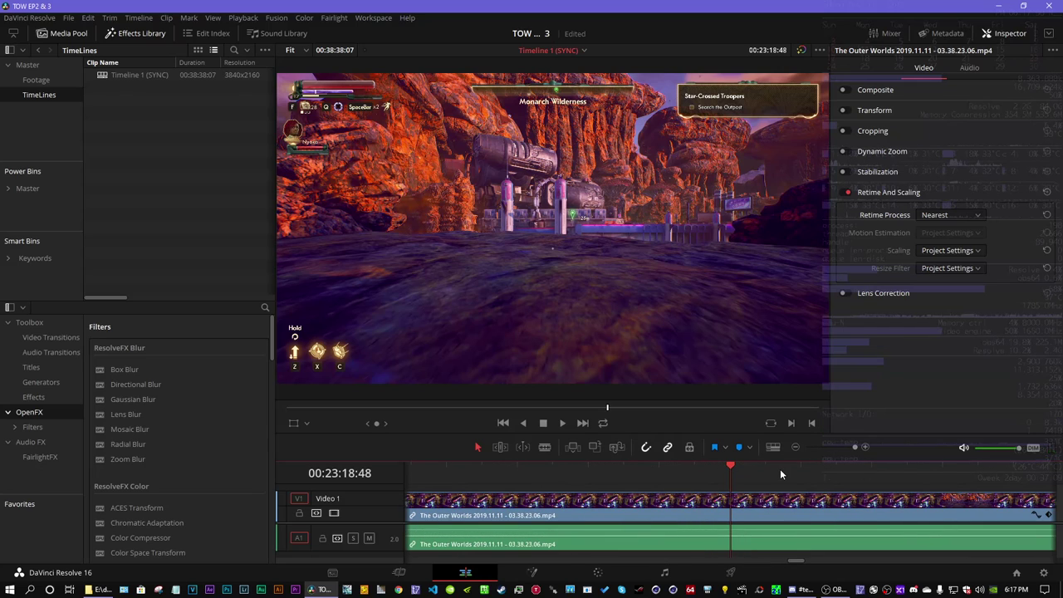
key(Left)
key(Left)
key(Left)
key(Left)
key(Left)
key(Left)
key(Left)
key(Left)
key(Left)
key(Left)
key(Left)
key(Left)
key(Left)
key(Left)
key(Left)
key(Left)
key(Left)
key(Left)
key(Left)
key(Left)
key(Left)
key(Left)
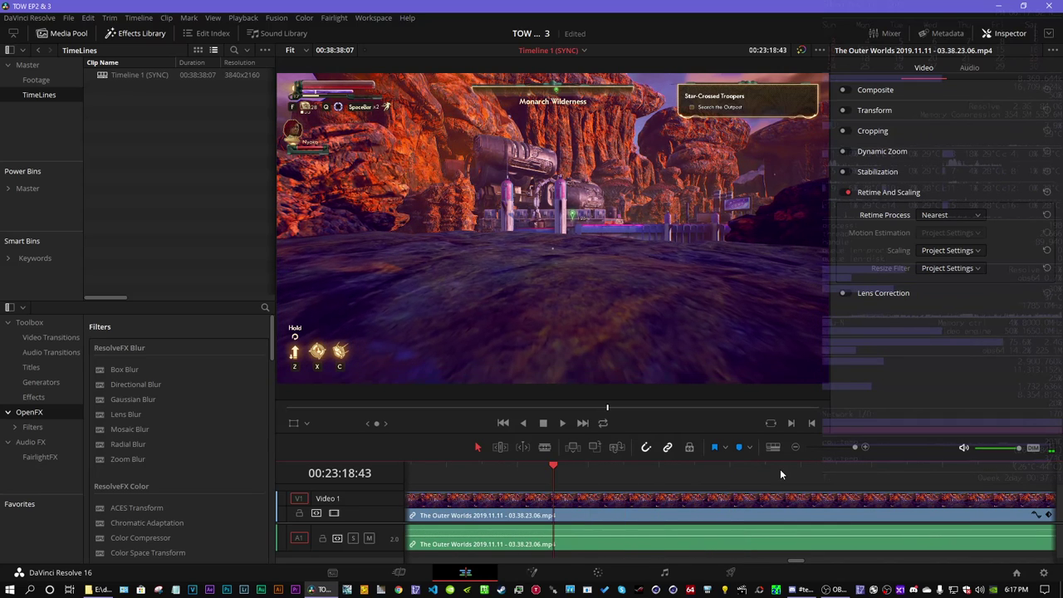
key(Left)
key(Left)
key(Left)
key(Left)
key(Left)
key(Left)
key(Left)
key(Left)
key(Left)
key(Left)
key(Left)
key(Left)
key(Left)
key(Left)
key(Left)
key(Left)
key(Left)
key(Left)
key(Left)
key(Left)
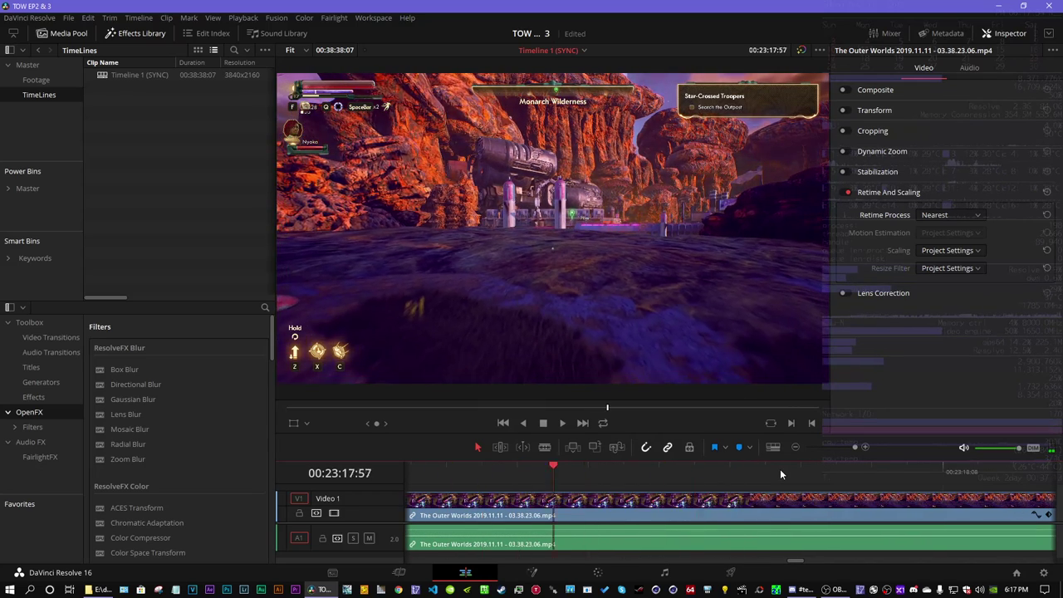
key(Left)
key(Left)
key(Left)
key(Left)
key(Left)
key(Left)
key(Left)
key(Left)
key(Left)
key(Left)
key(Left)
key(Left)
key(Left)
key(Left)
key(Left)
key(Left)
key(Left)
key(Left)
key(Left)
key(Left)
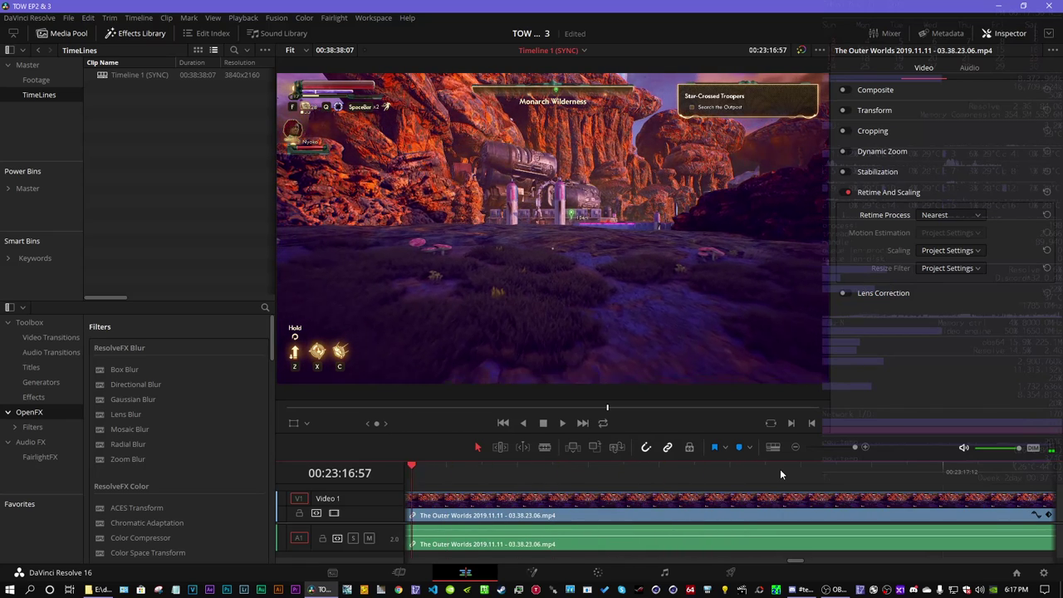
key(Right)
key(Right)
key(Right)
key(Right)
key(Right)
key(Right)
key(Right)
key(Right)
key(Right)
key(Right)
key(Right)
key(Right)
key(Right)
key(Right)
key(Right)
key(Right)
key(Right)
key(Right)
key(Right)
key(Right)
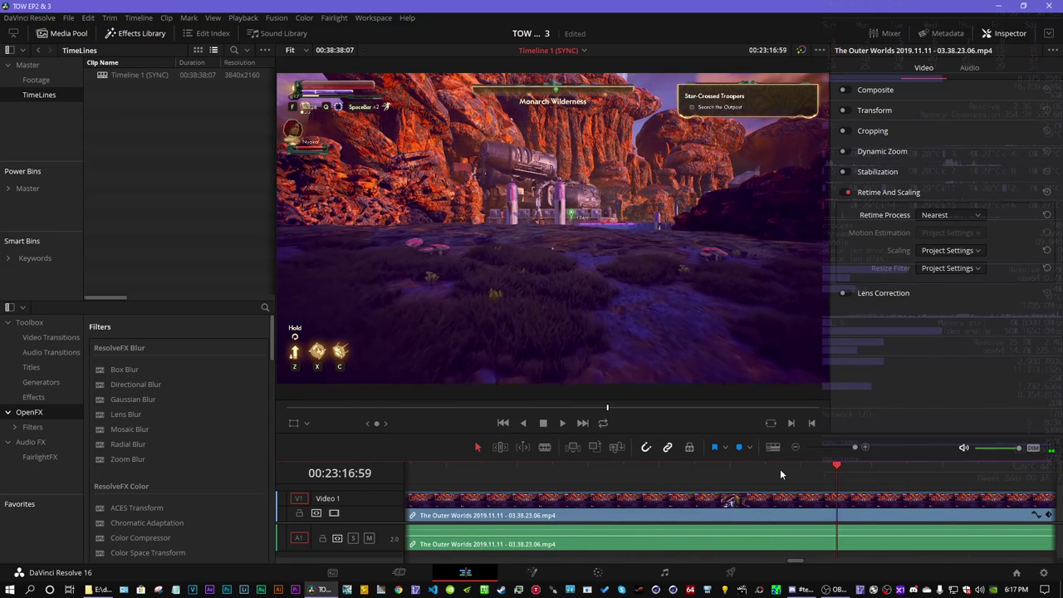
key(Left)
key(Left)
key(Left)
key(Left)
key(Left)
key(Left)
key(Left)
key(Left)
key(Left)
key(Left)
key(Left)
key(Right)
key(Right)
key(Right)
key(Left)
key(Right)
key(Left)
key(Right)
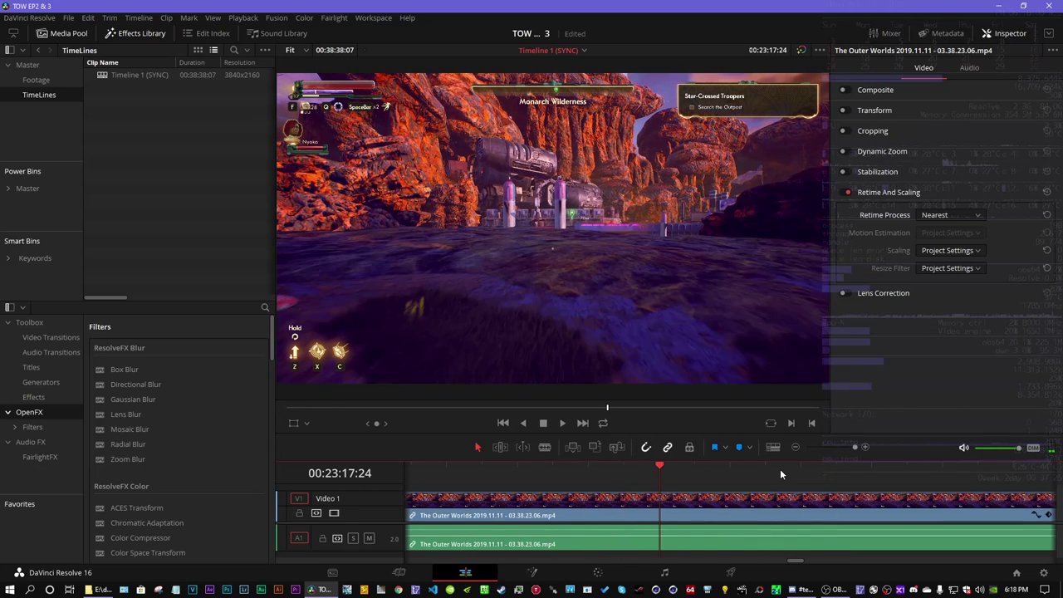
key(Left)
key(Right)
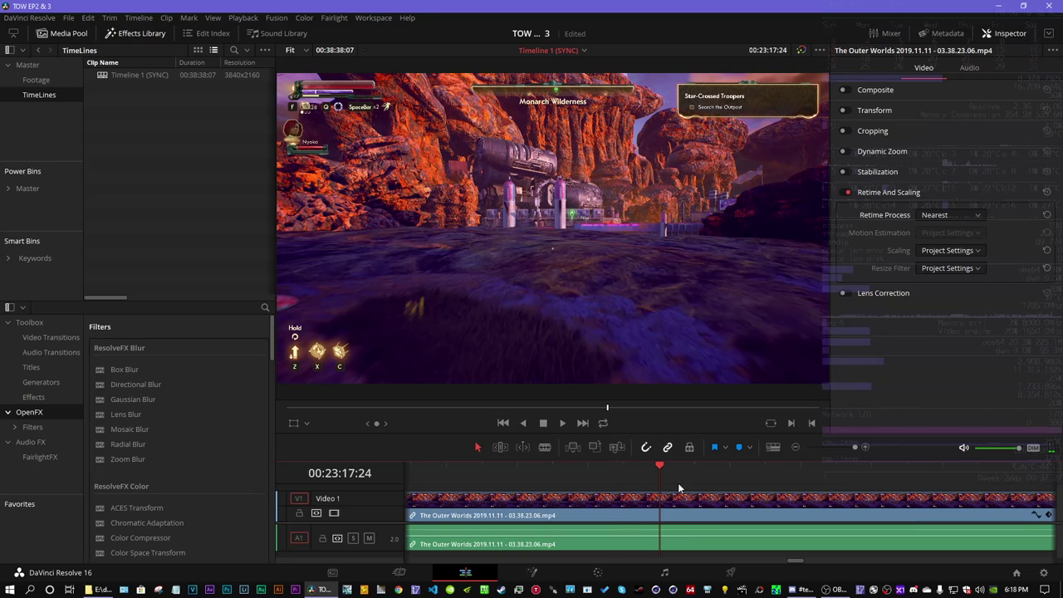
key(ctrl+b)
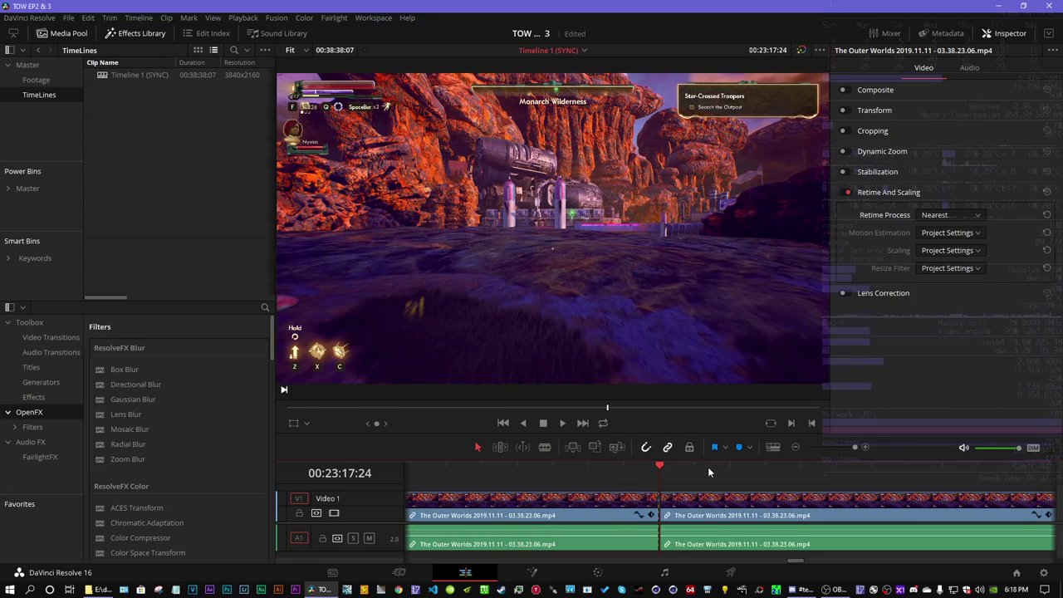
key(ctrl+z)
- Split video and audio at 23:18:02, one frame before 23:18:03
key(space)
scroll(708, 466, up, 3)
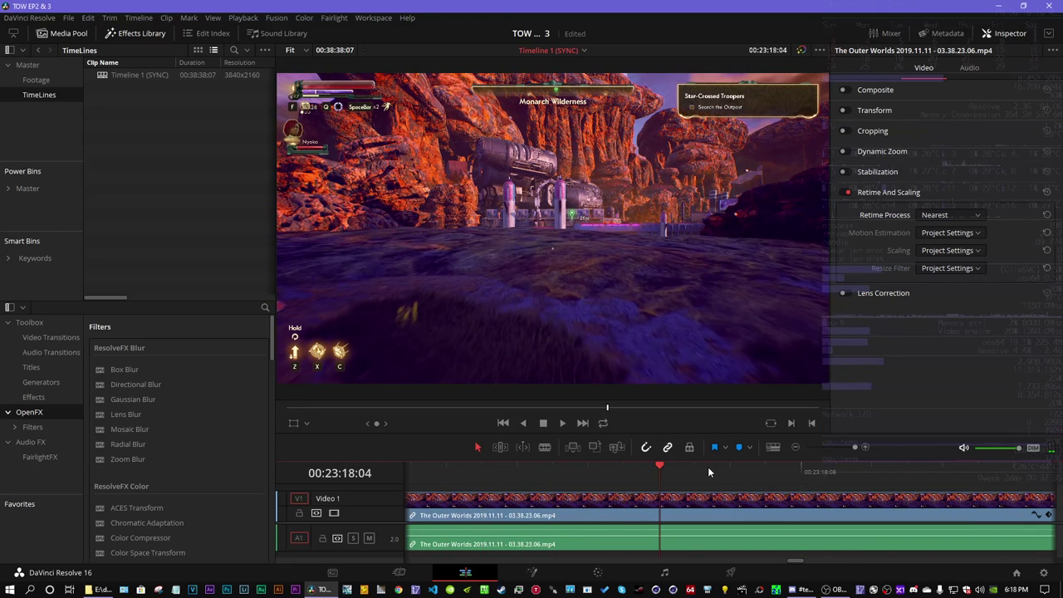
key(Left)
key(Left)
key(Left)
key(Right)
key(Right)
key(Right)
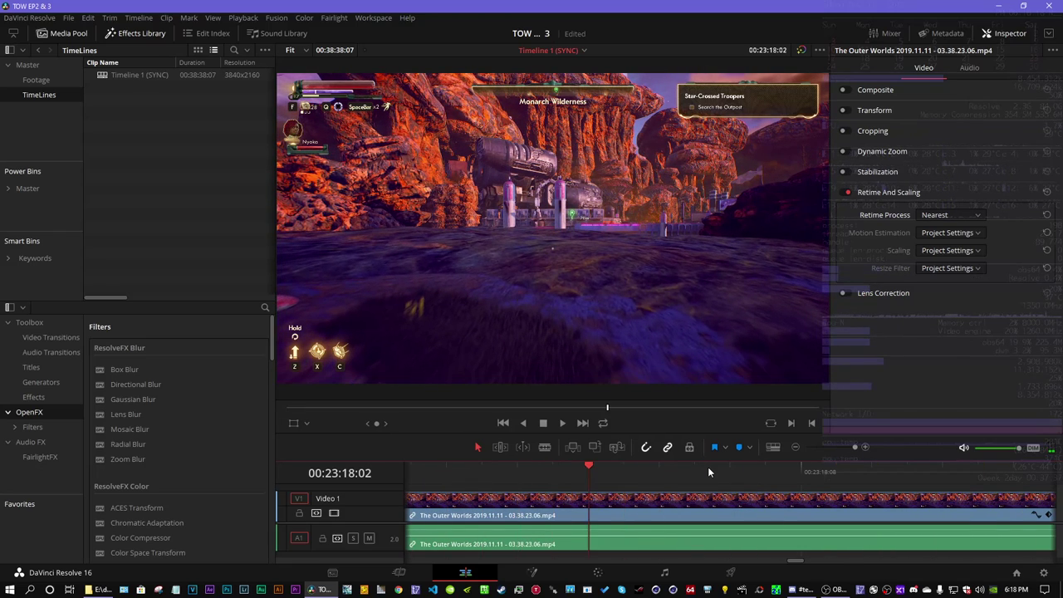
key(Left)
key(ctrl+b)
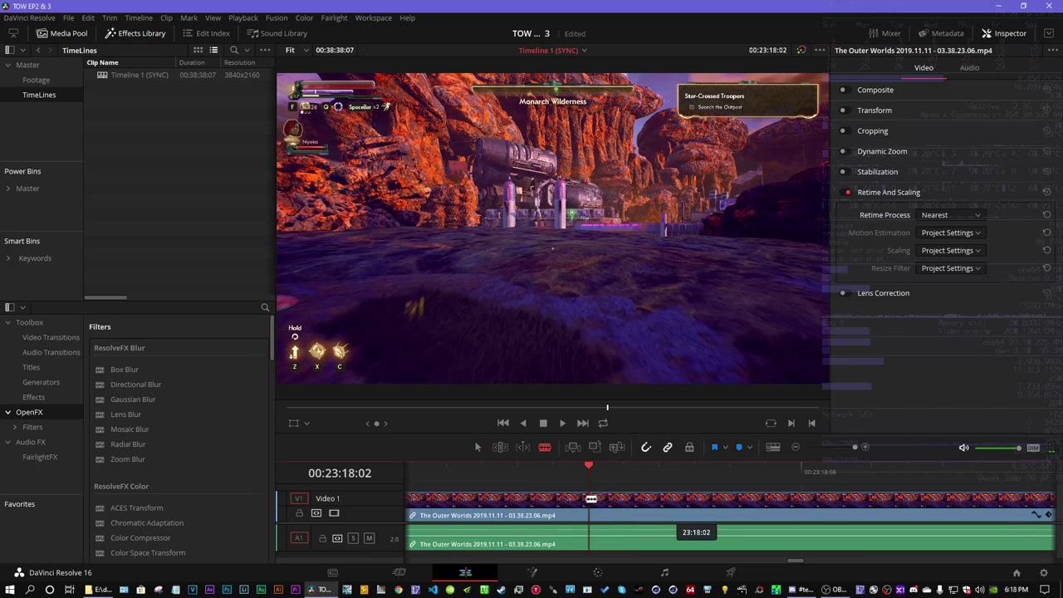
- Zoom the timeline out and scrub through the short piece between the two cuts
click(796, 446)
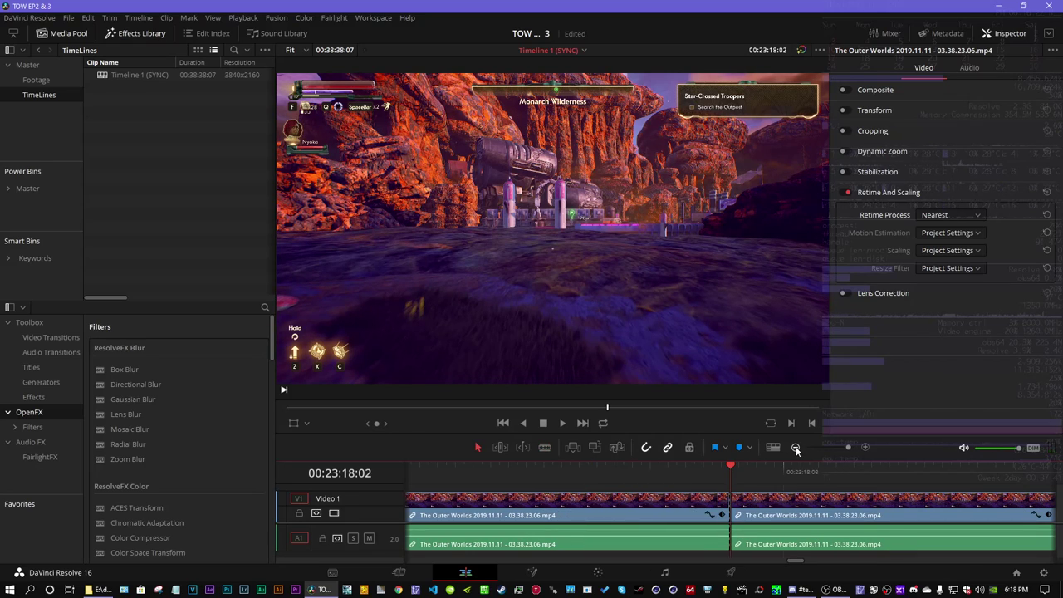
click(796, 446)
click(685, 504)
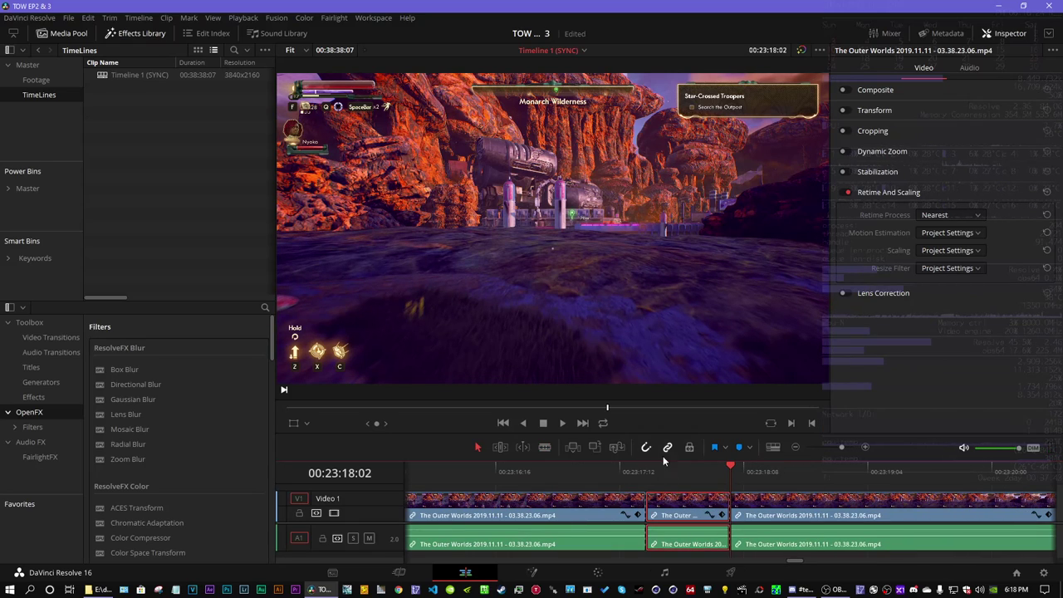
drag(662, 471, 720, 466)
drag(652, 466, 684, 470)
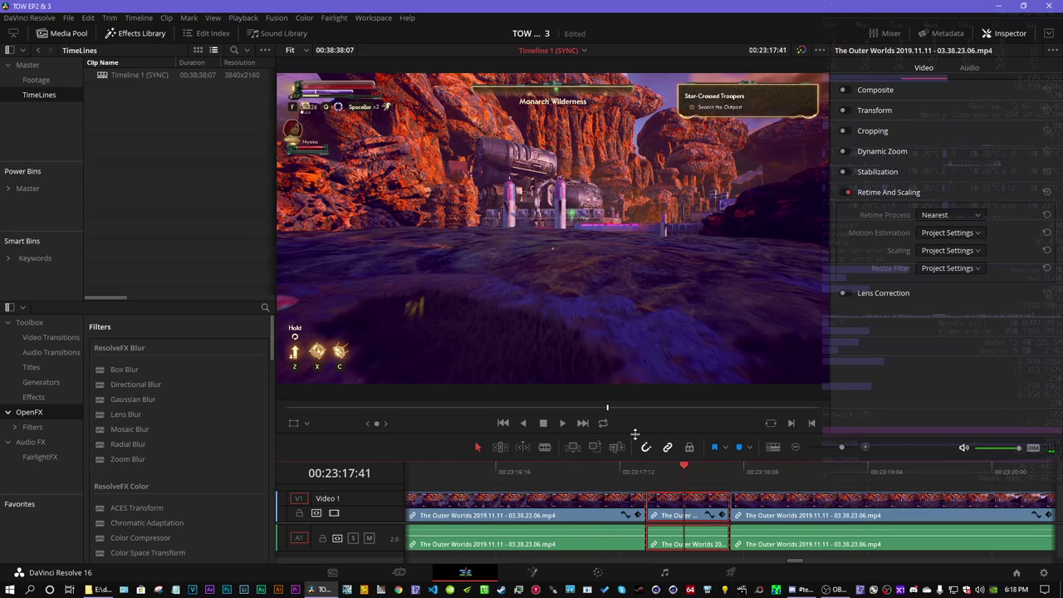
- Enlarge the timeline area and trim the end of the short middle clip shorter
drag(643, 427, 642, 358)
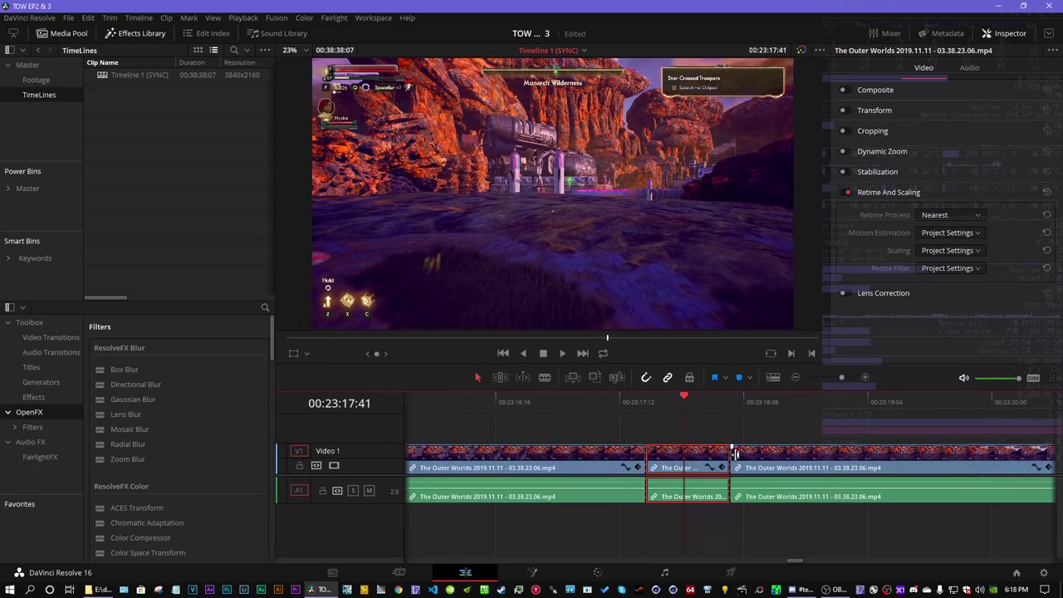
click(761, 462)
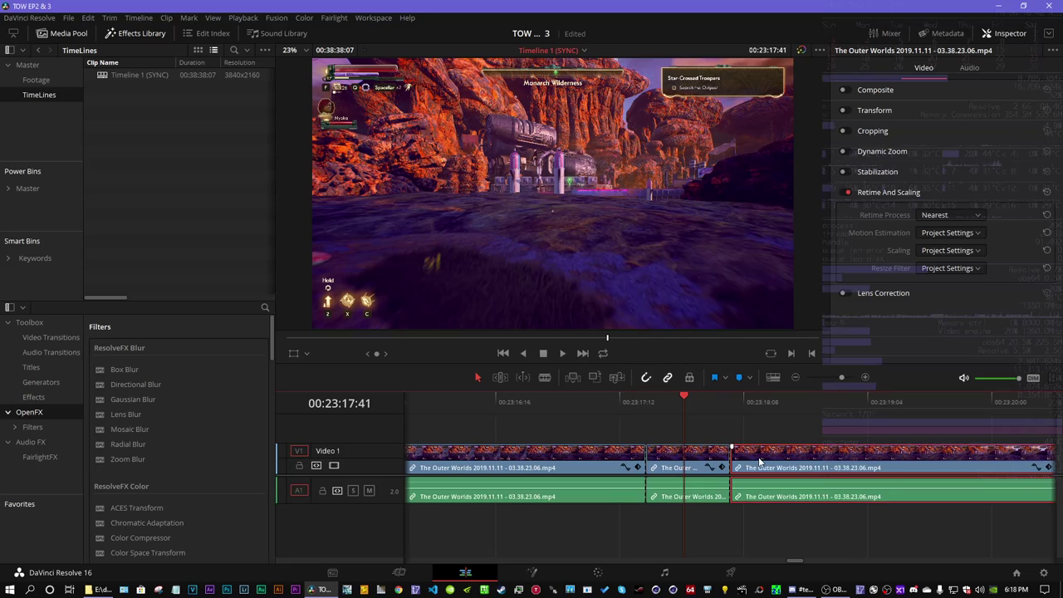
right_click(703, 462)
click(719, 427)
click(719, 429)
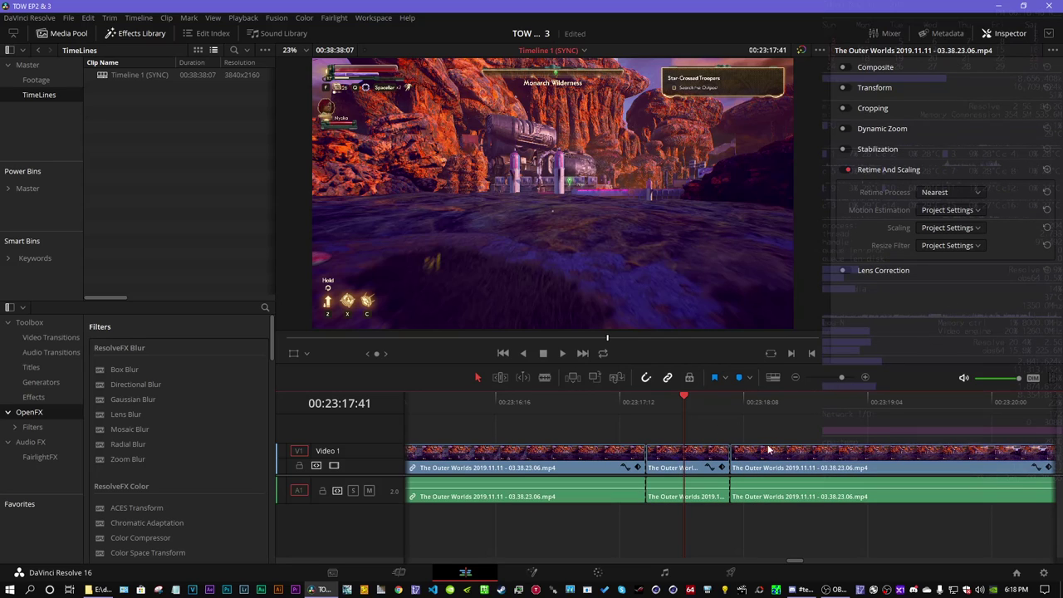
right_click(753, 460)
click(711, 459)
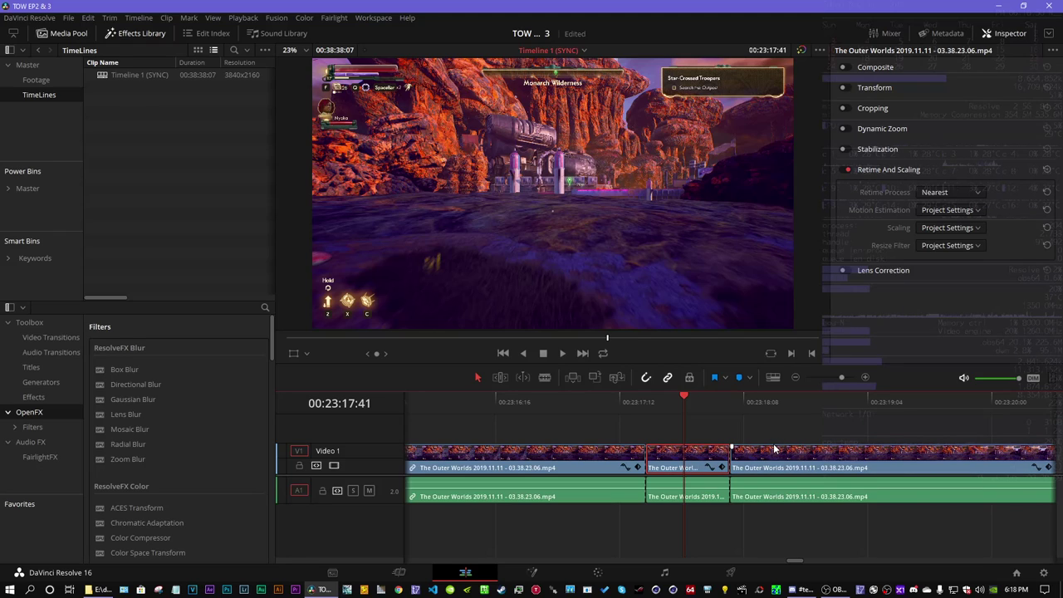
click(697, 459)
drag(721, 460, 695, 457)
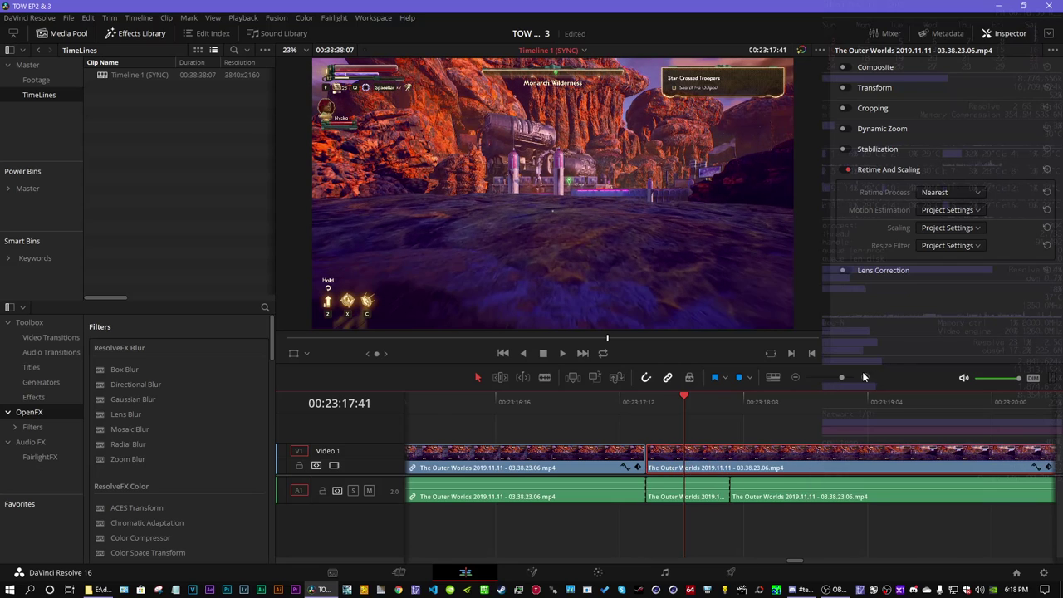
click(795, 376)
click(795, 376)
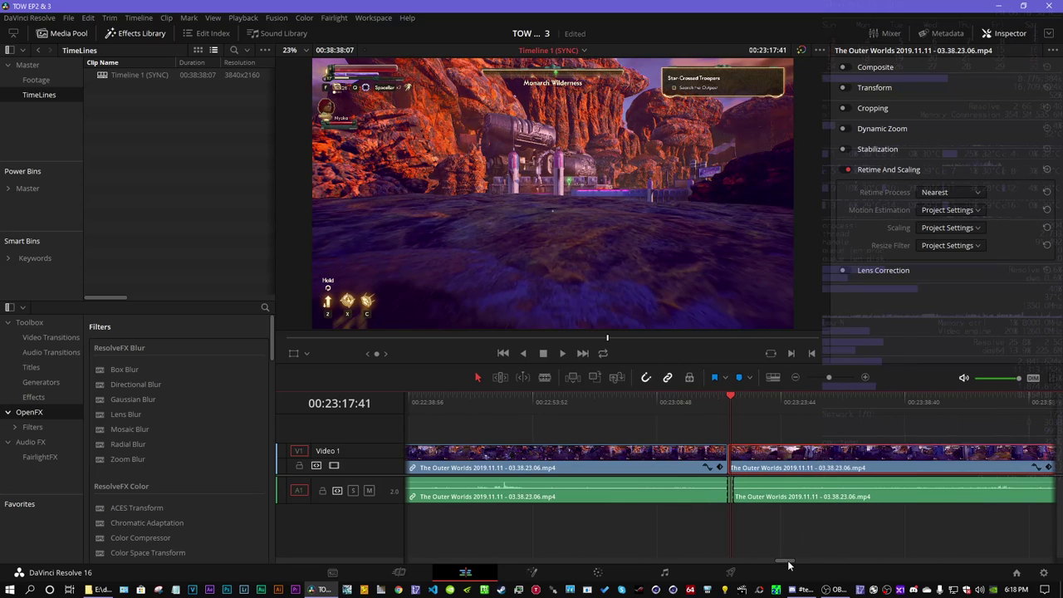
drag(791, 563, 813, 551)
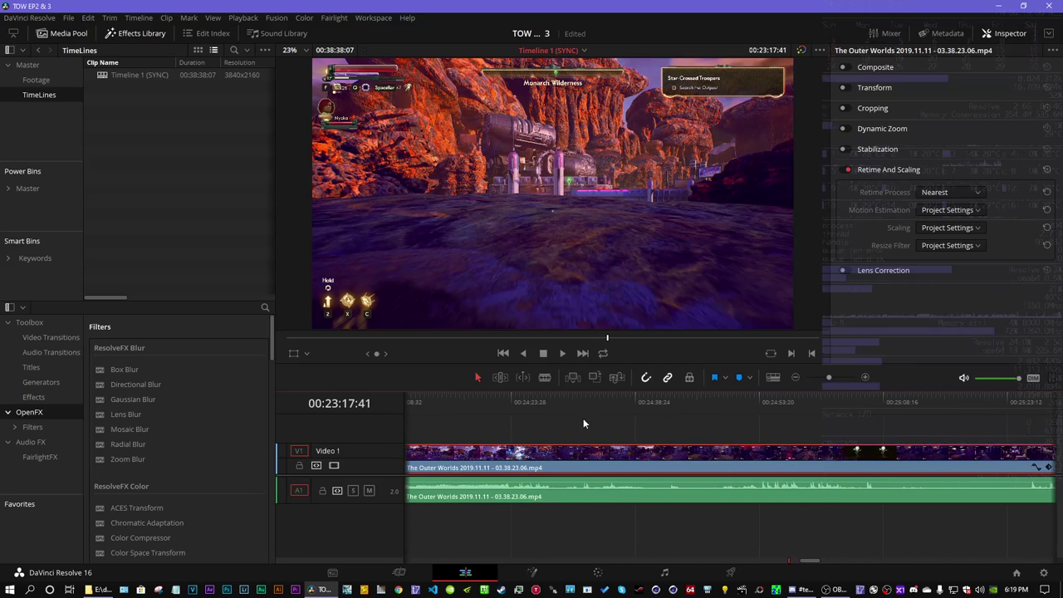
click(505, 402)
drag(504, 401, 576, 406)
key(space)
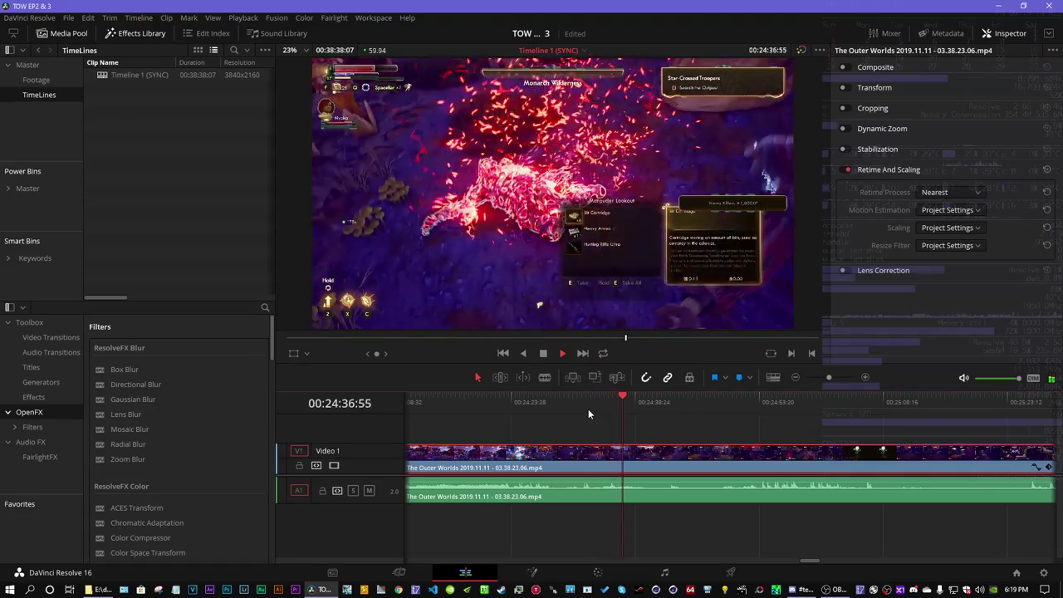
key(space)
key(space)
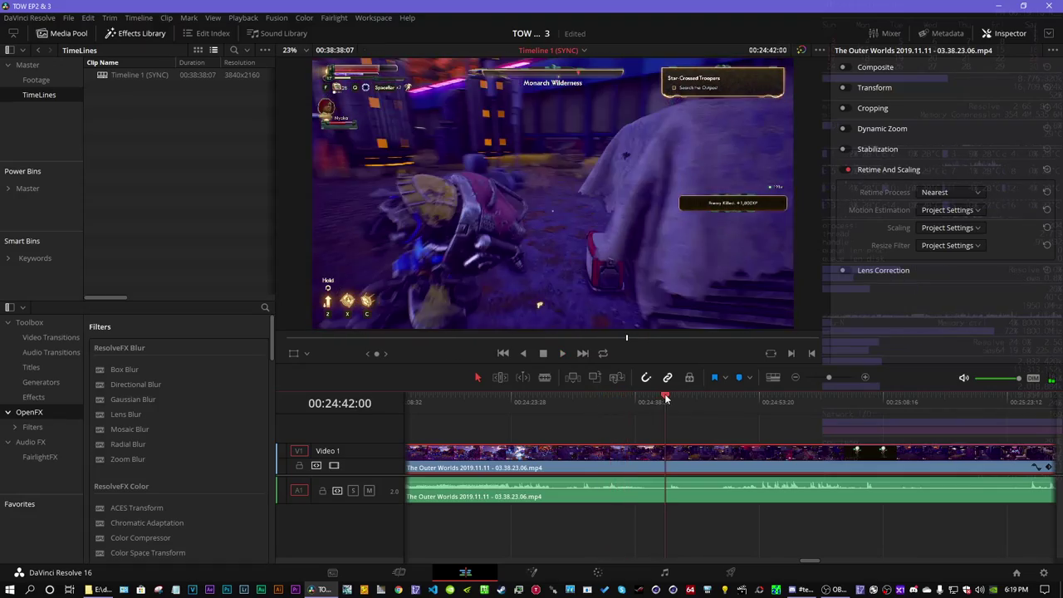
key(space)
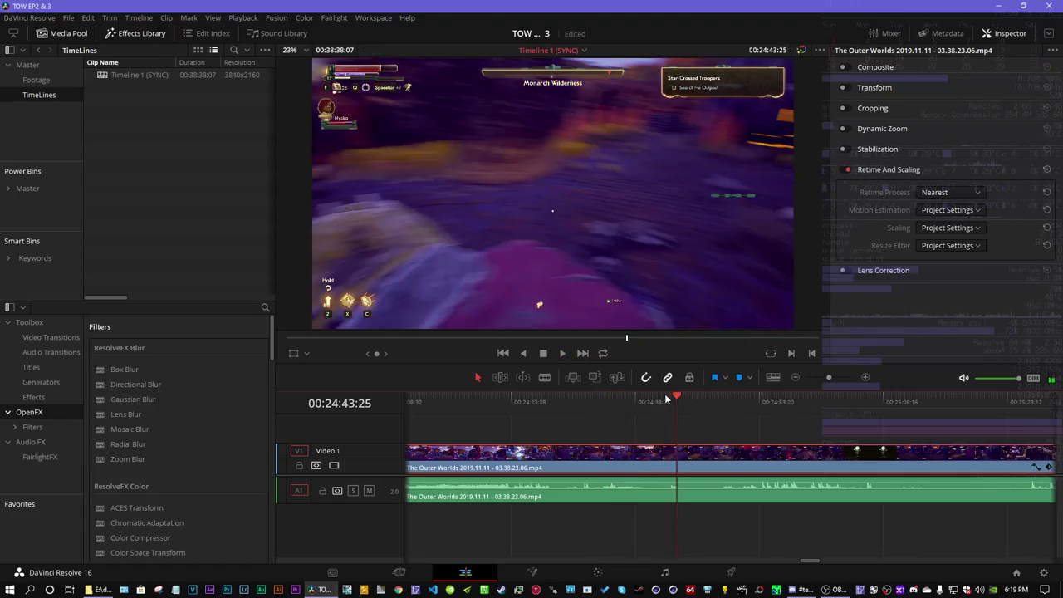
drag(744, 398, 882, 417)
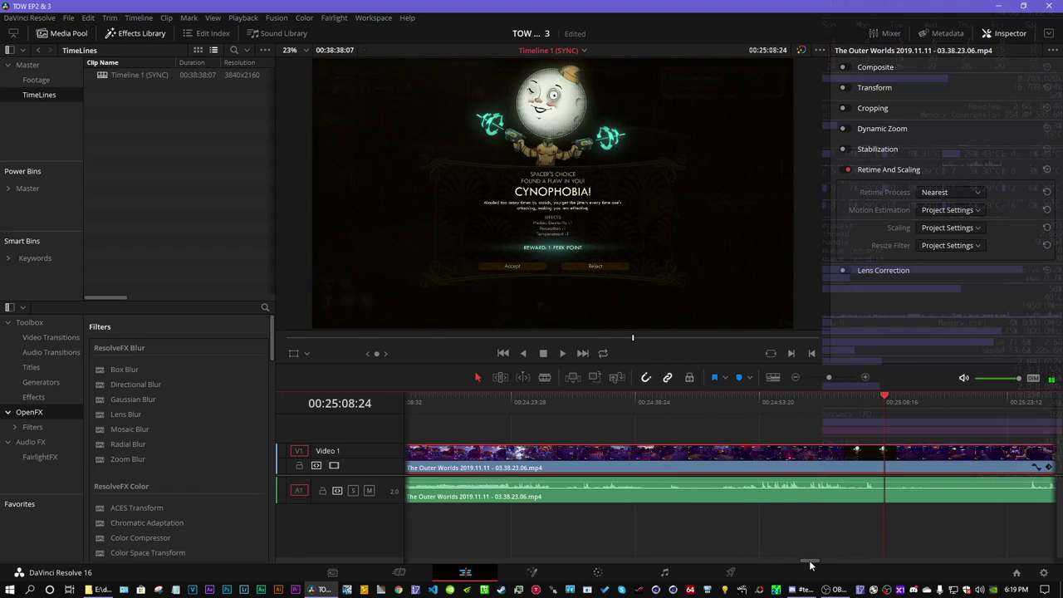
drag(810, 562, 827, 562)
drag(563, 404, 736, 406)
drag(827, 563, 839, 563)
drag(520, 396, 548, 398)
drag(628, 403, 979, 392)
drag(837, 564, 847, 563)
drag(543, 396, 986, 397)
drag(852, 564, 868, 562)
click(686, 401)
drag(711, 396, 973, 413)
drag(876, 563, 886, 562)
drag(611, 399, 938, 395)
drag(886, 563, 908, 562)
mouse_move(623, 403)
mouse_down()
mouse_move(703, 397)
mouse_move(629, 395)
mouse_move(642, 395)
mouse_up()
key(space)
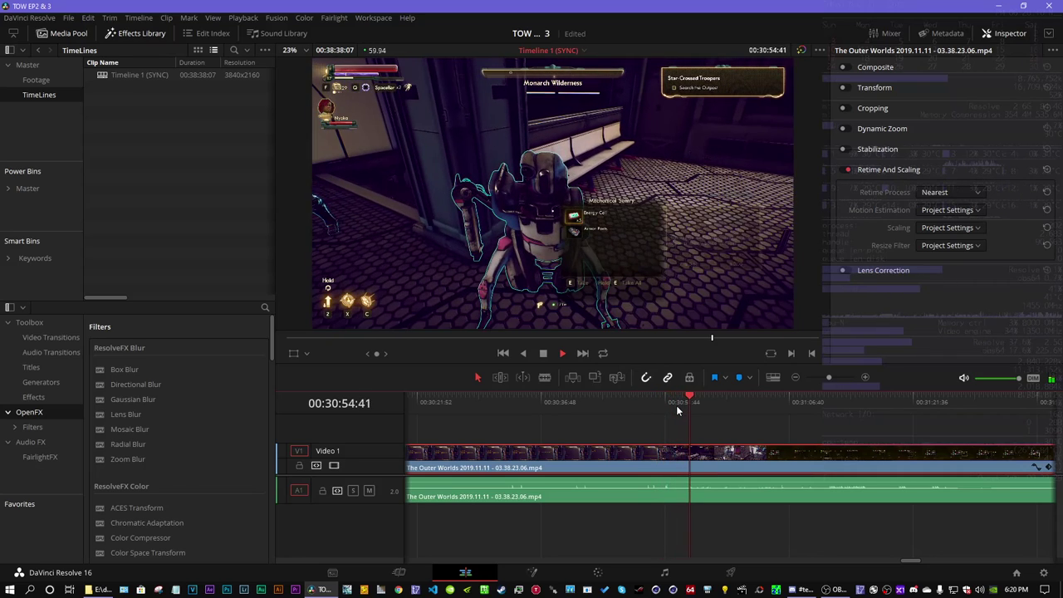
key(space)
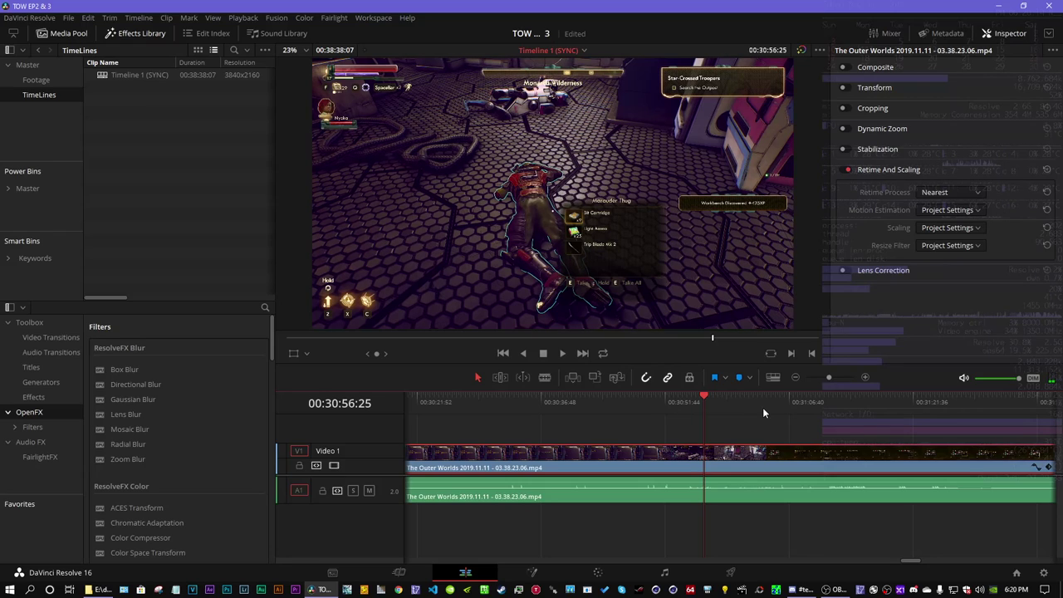
- Zoom in and shuttle the playhead to frame 00:30:55:42
click(865, 377)
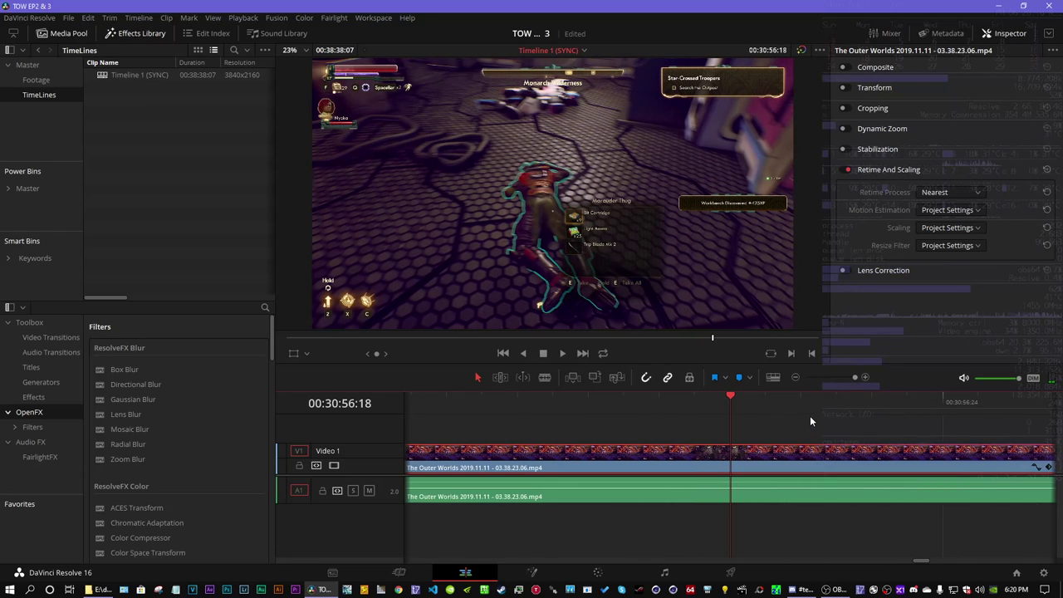
key(j)
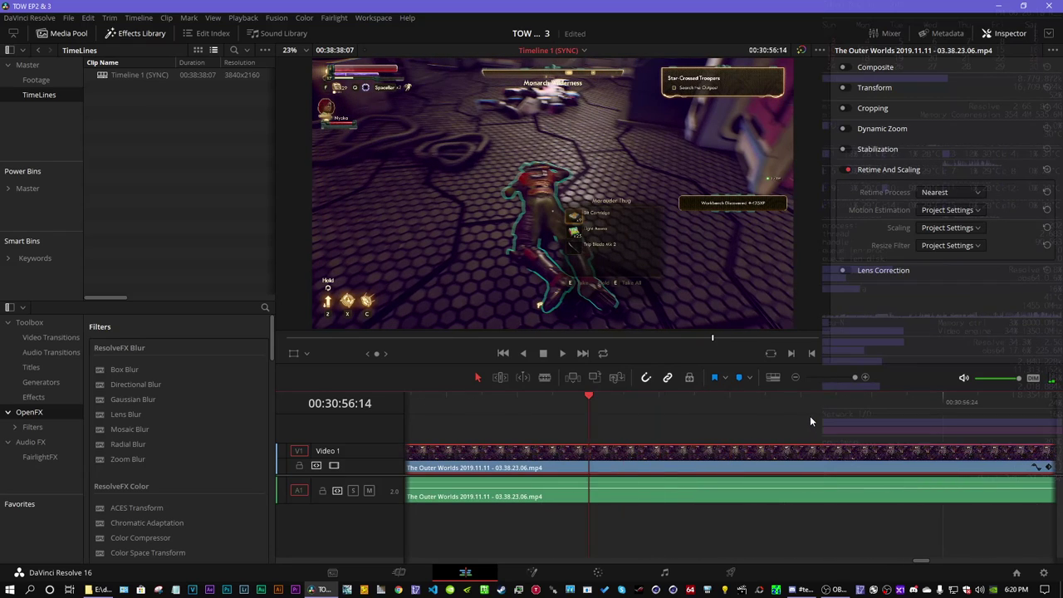
key(l)
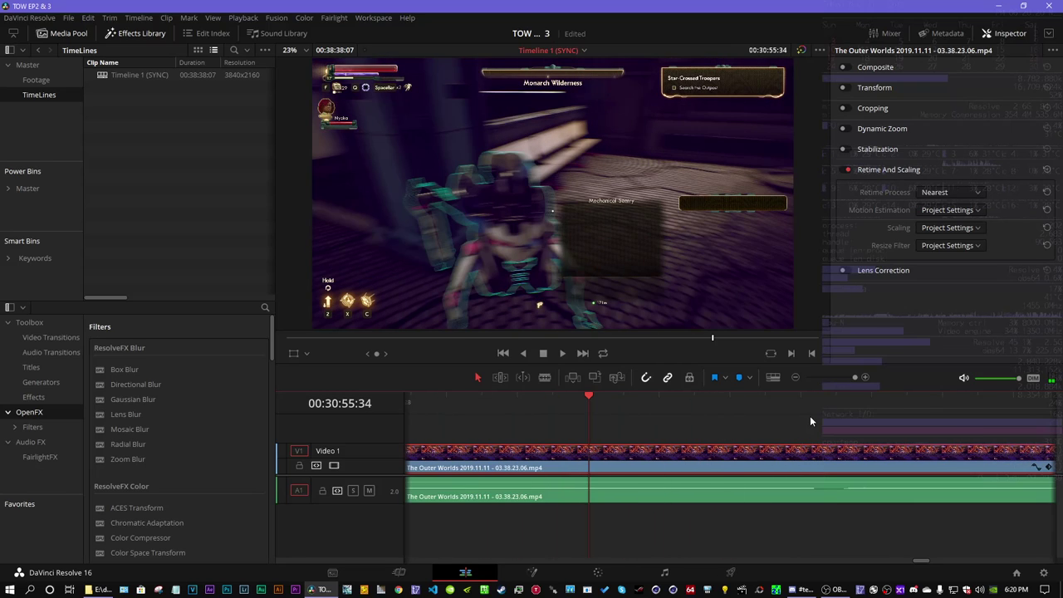
key(j)
key(l)
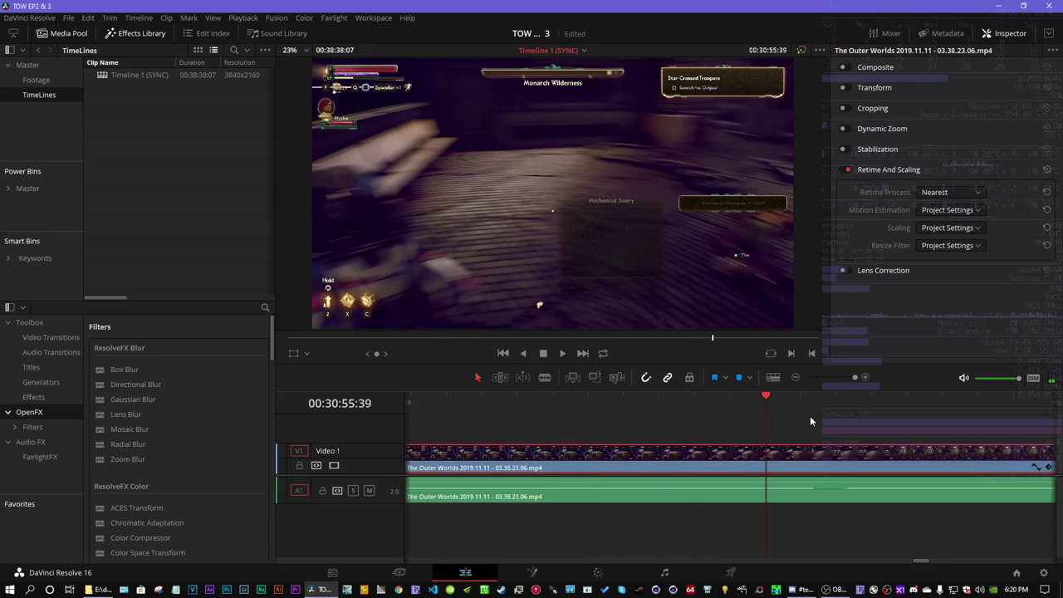
key(Left)
key(Right)
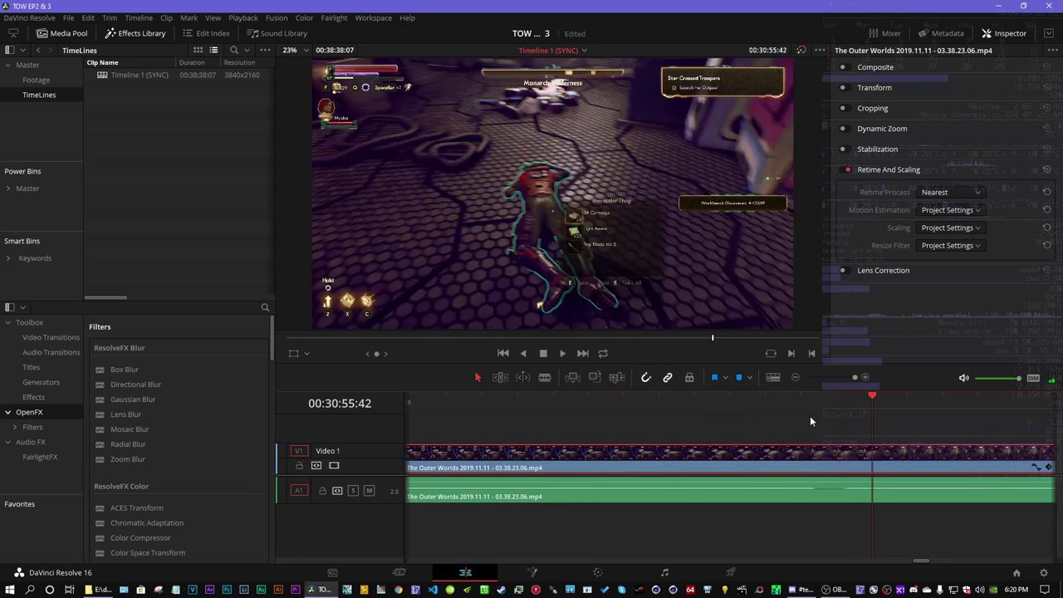
key(Left)
key(Right)
key(Left)
key(Right)
- Blade the video and audio clips at 00:30:55:42
key(b)
click(874, 456)
key(a)
key(Right)
key(Right)
key(Left)
key(Left)
key(b)
click(872, 496)
key(a)
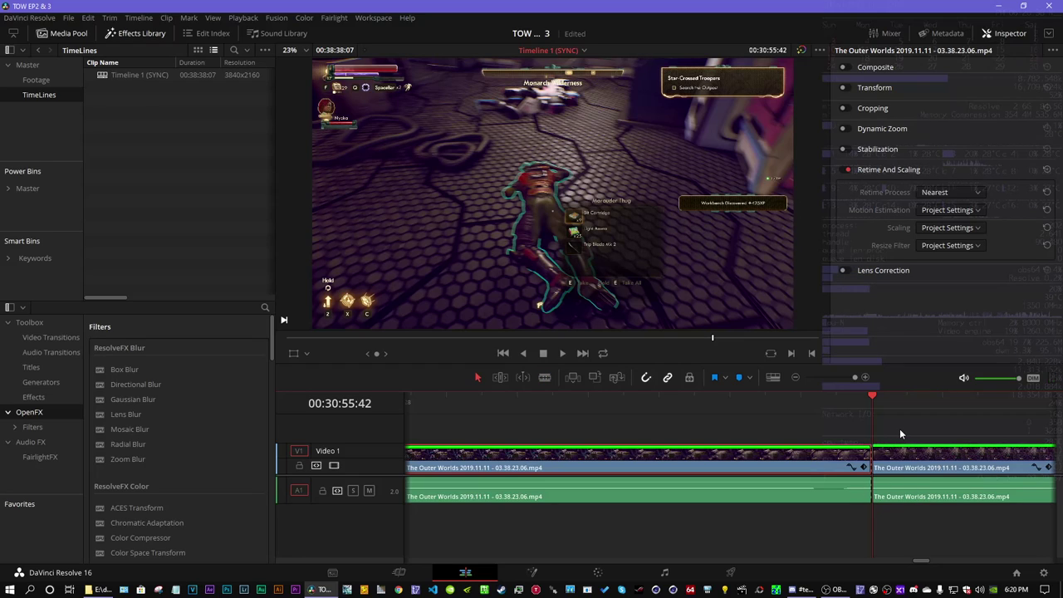
- Step the playhead forward frame by frame to 00:30:56:18
key(Right)
key(Right)
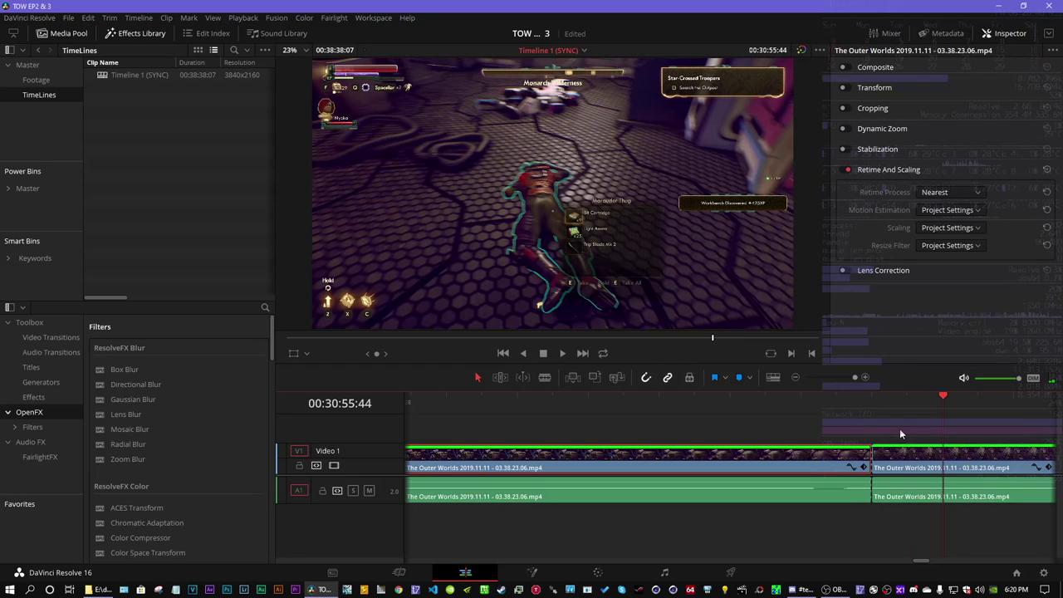
key(Right)
key(Right)
key(Right)
key(Right)
key(Right)
key(Right)
key(Right)
key(Right)
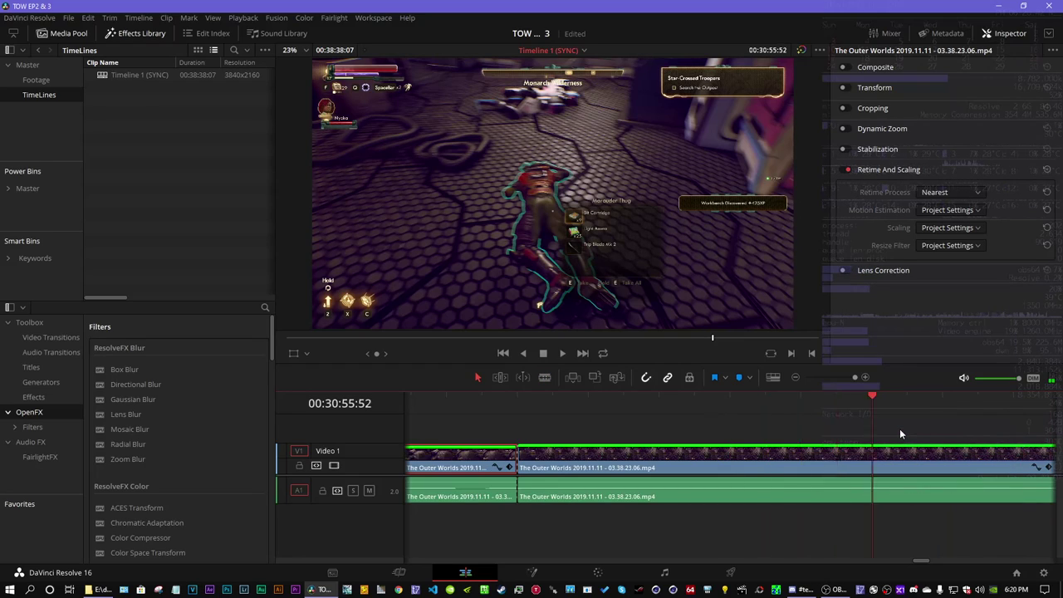
key(Right)
key(Right)
key(Right)
key(Right)
key(Right)
key(Right)
key(Right)
key(Right)
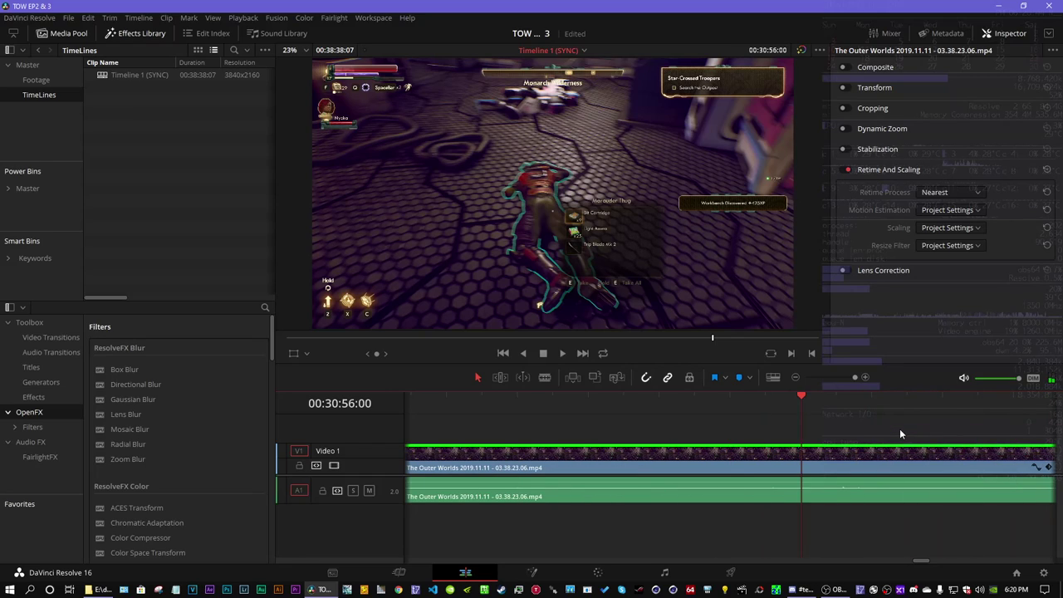
key(Right)
key(Right)
key(Right)
key(Right)
key(Right)
key(Right)
key(Right)
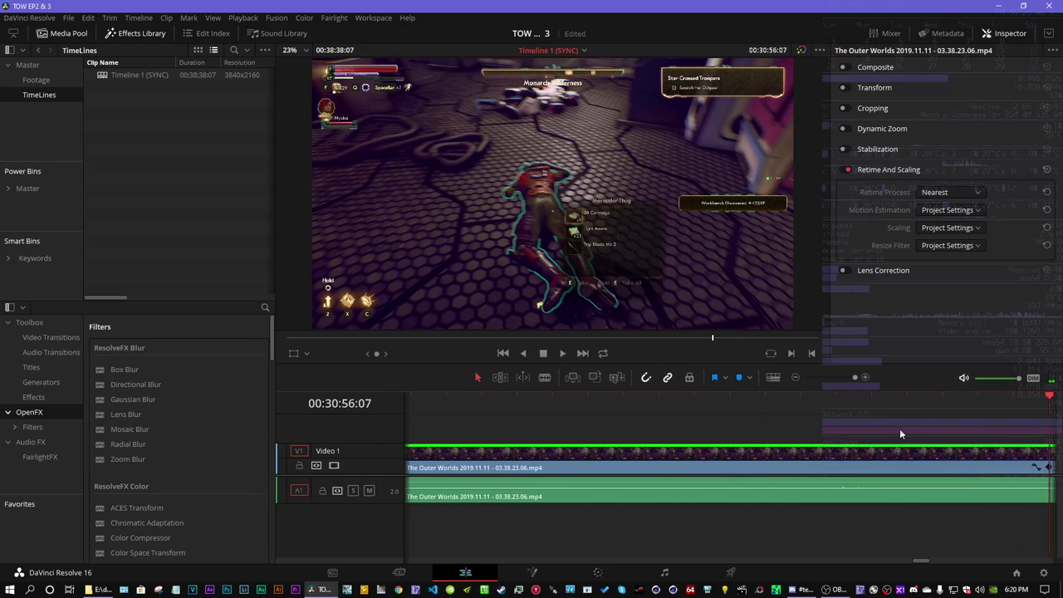
key(Right)
key(Right)
key(Right)
key(Right)
key(Right)
key(Right)
key(Right)
key(Right)
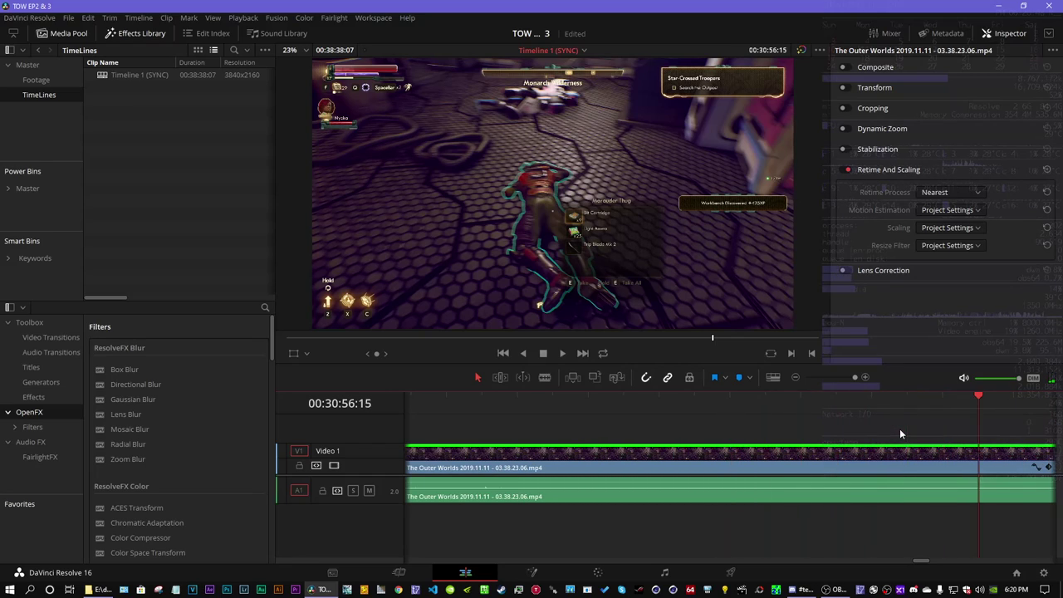
key(Right)
key(Right)
key(Right)
key(Right)
key(Right)
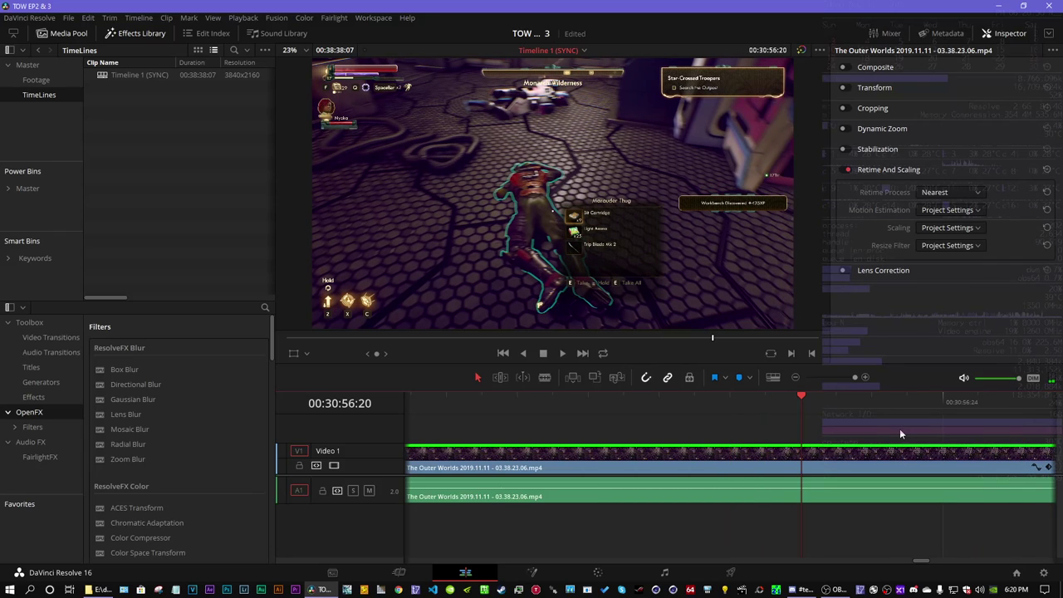
key(Left)
key(Left)
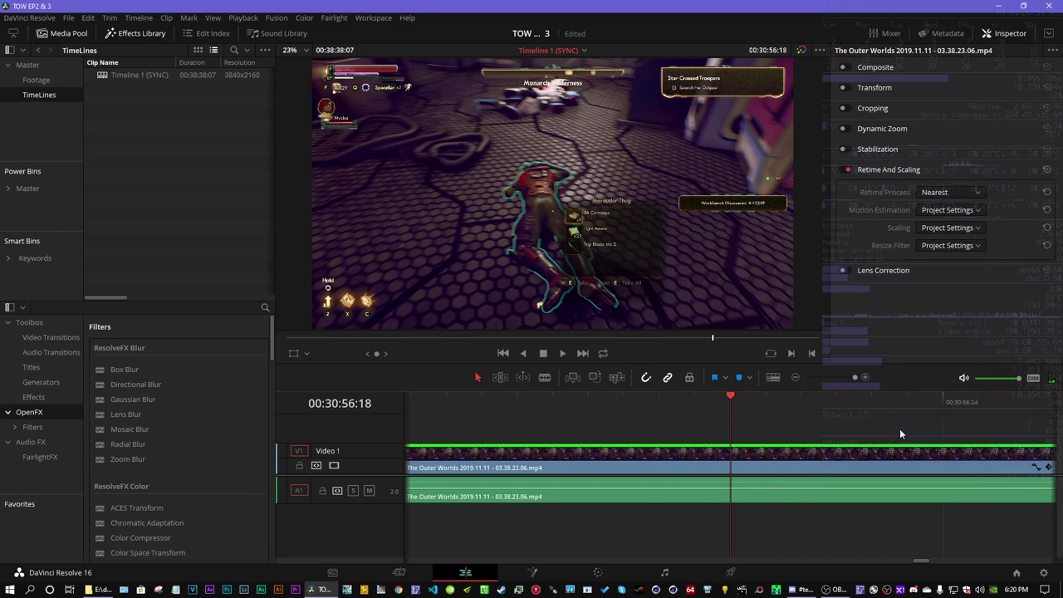
- Cut at 00:30:56:18, delete the short section, and slide the next clip left to close the gap
key(b)
click(730, 486)
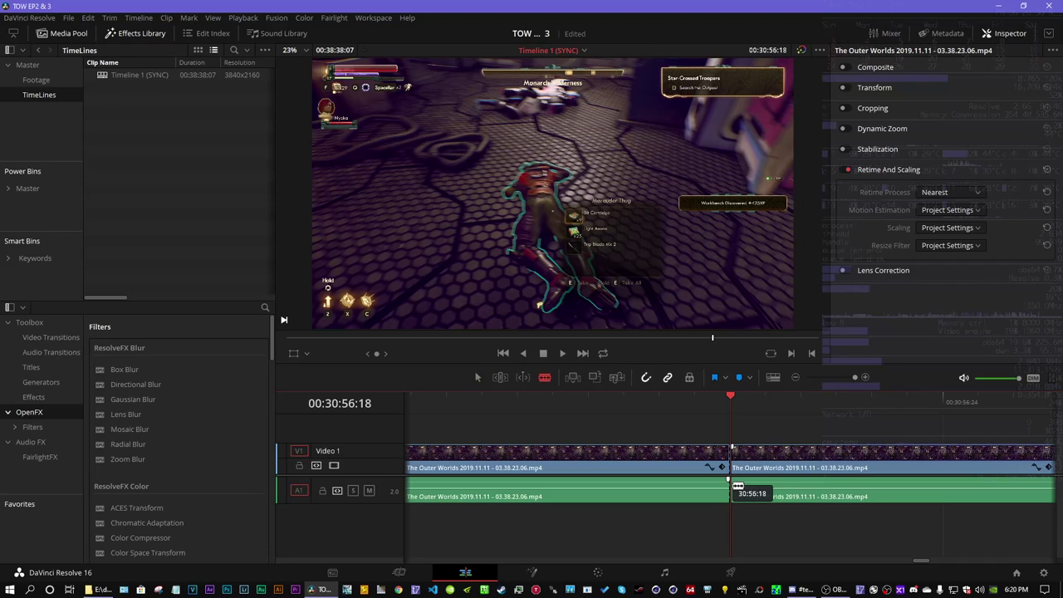
click(675, 459)
click(795, 377)
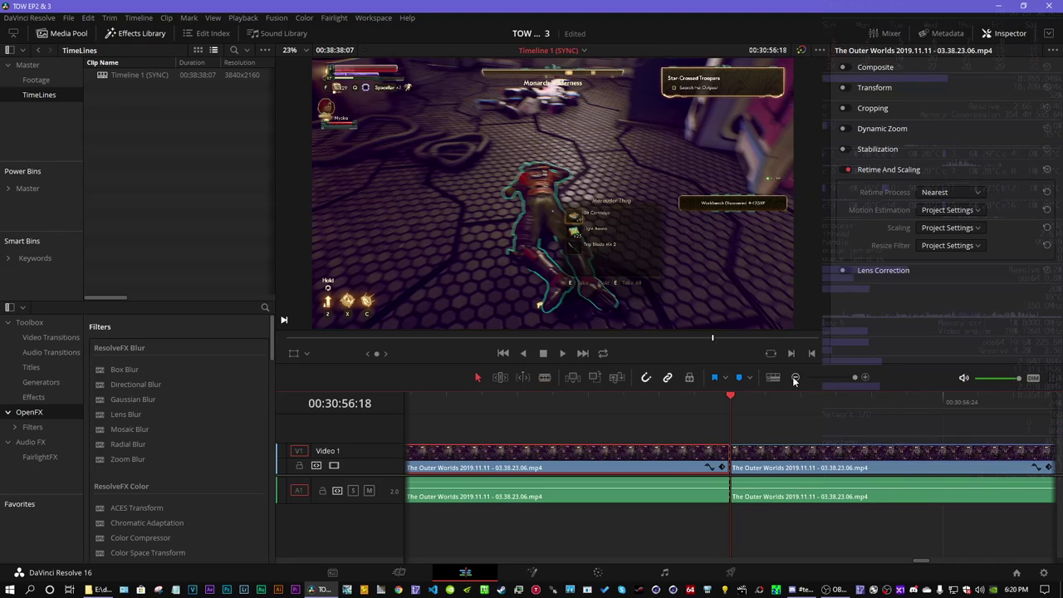
key(Delete)
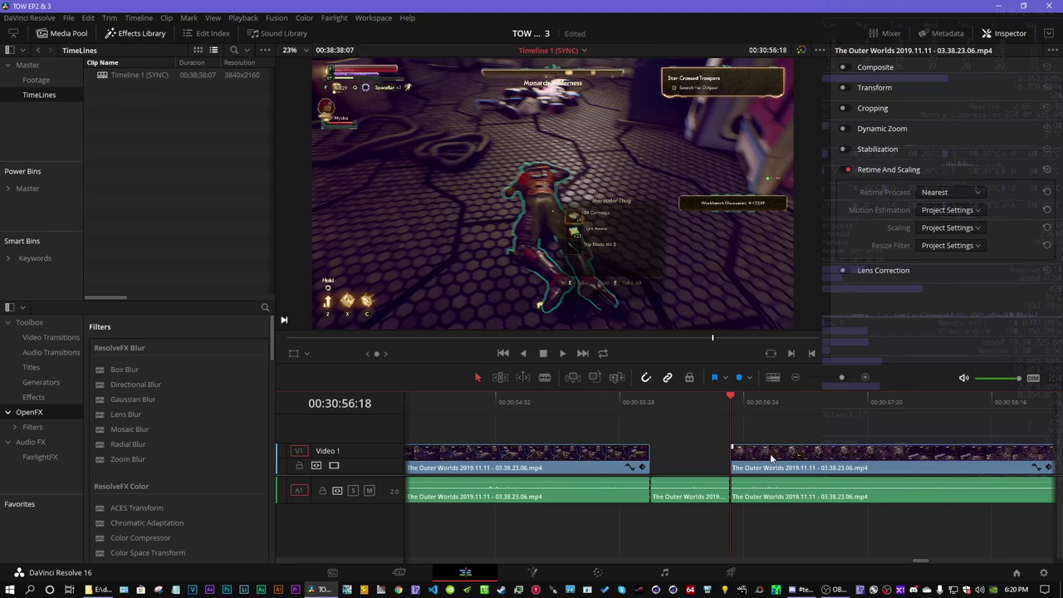
drag(772, 459, 692, 470)
drag(637, 402, 633, 404)
- Play back across the cut with the viewer at 100%, then fit the frame again
click(795, 378)
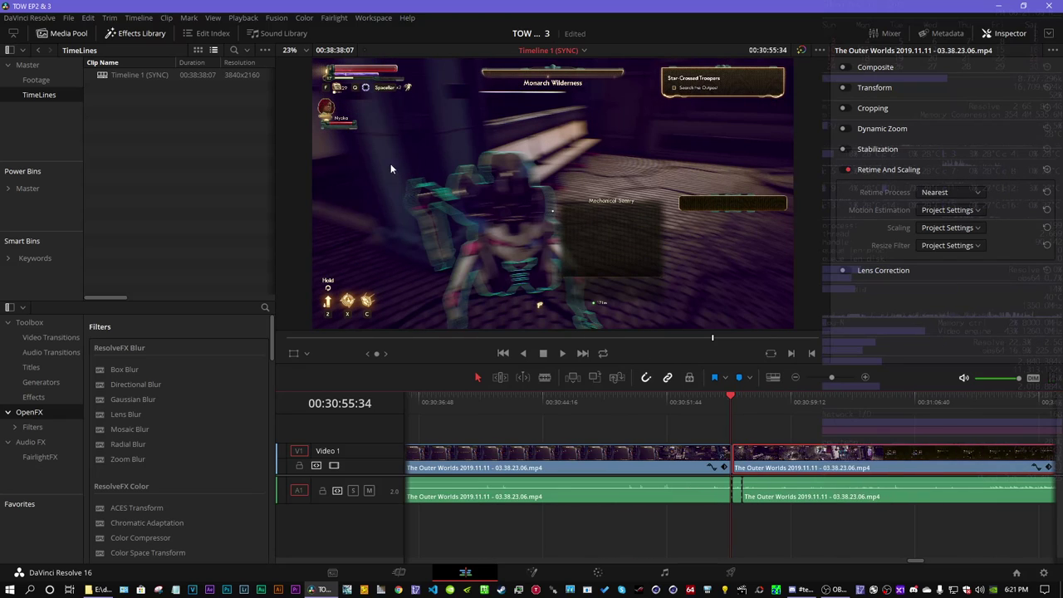
click(304, 50)
click(293, 137)
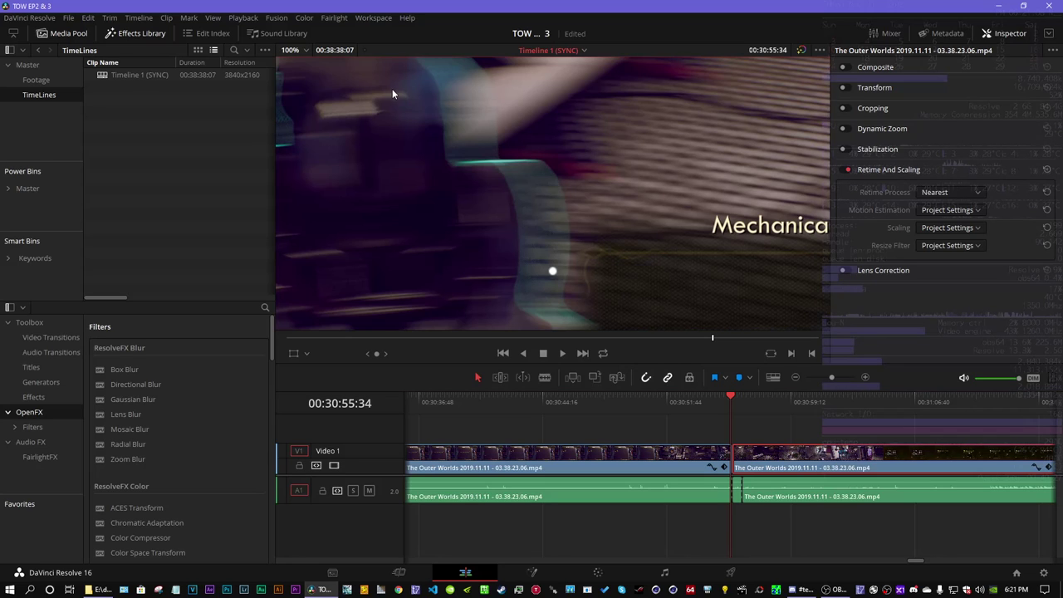
drag(498, 183, 822, 328)
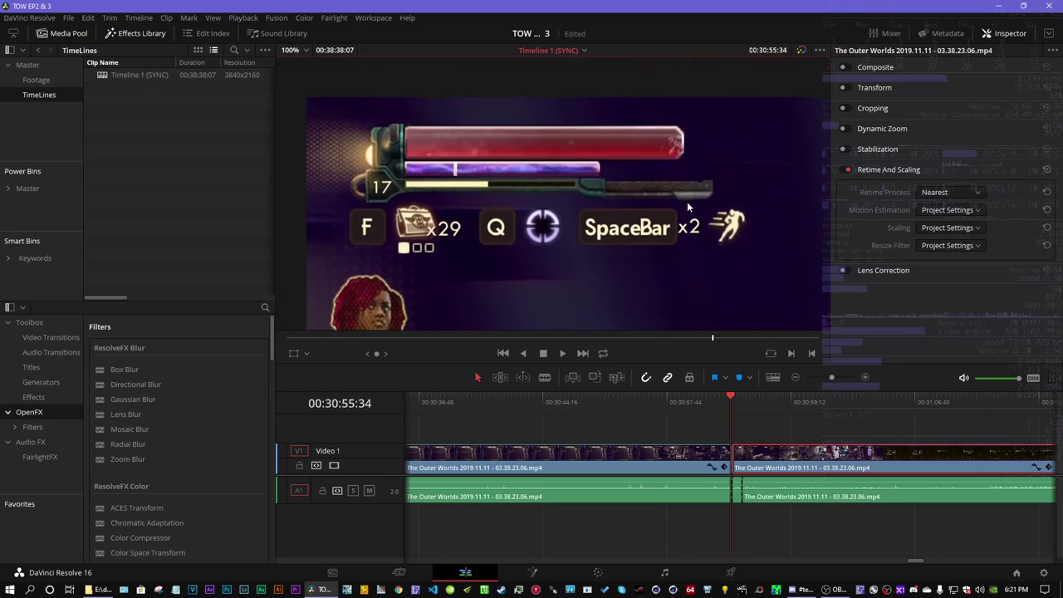
key(space)
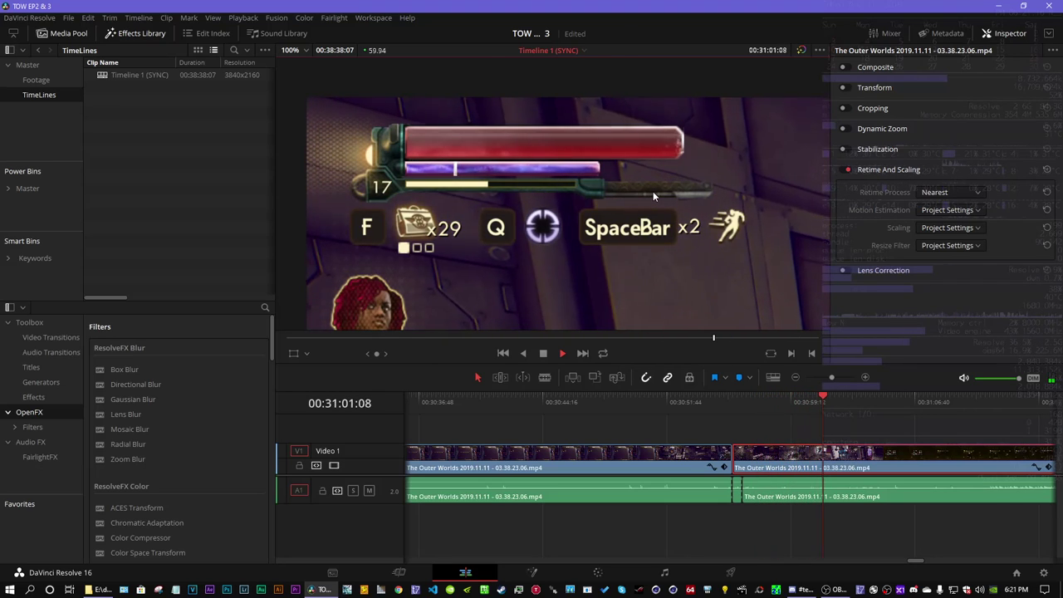
key(space)
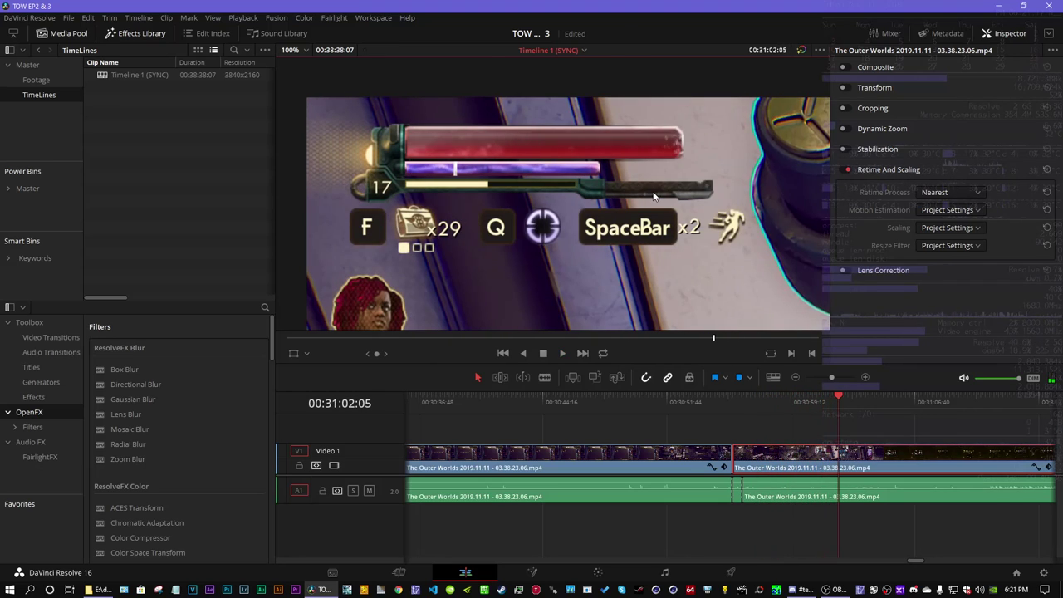
click(306, 50)
click(297, 63)
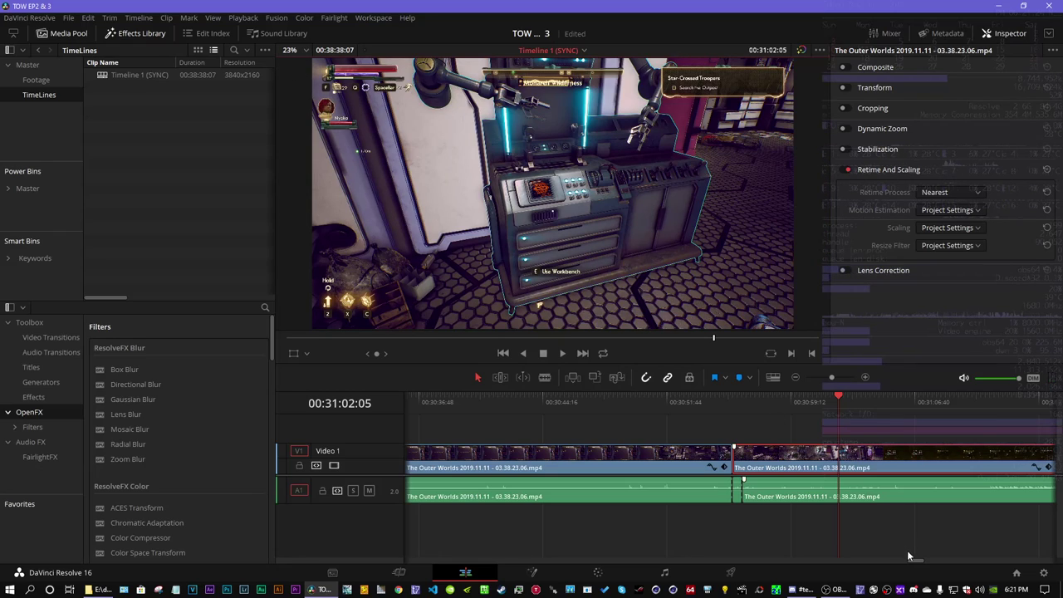
- Scrub and play the end of Timeline 1 (SYNC), then jump to its start and zoom out fully
drag(913, 561, 1036, 562)
drag(597, 400, 721, 401)
key(space)
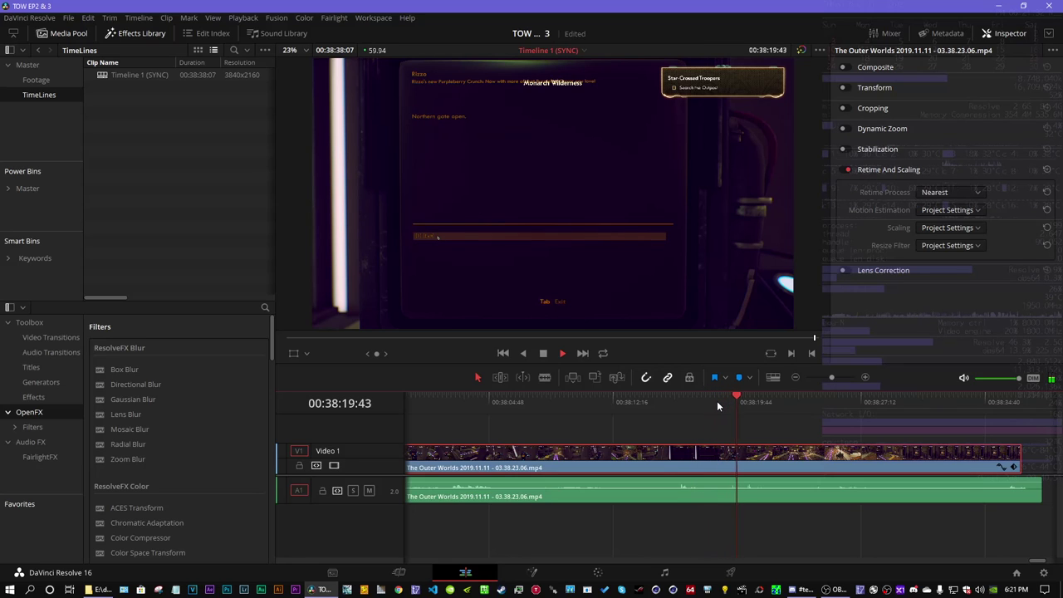
key(space)
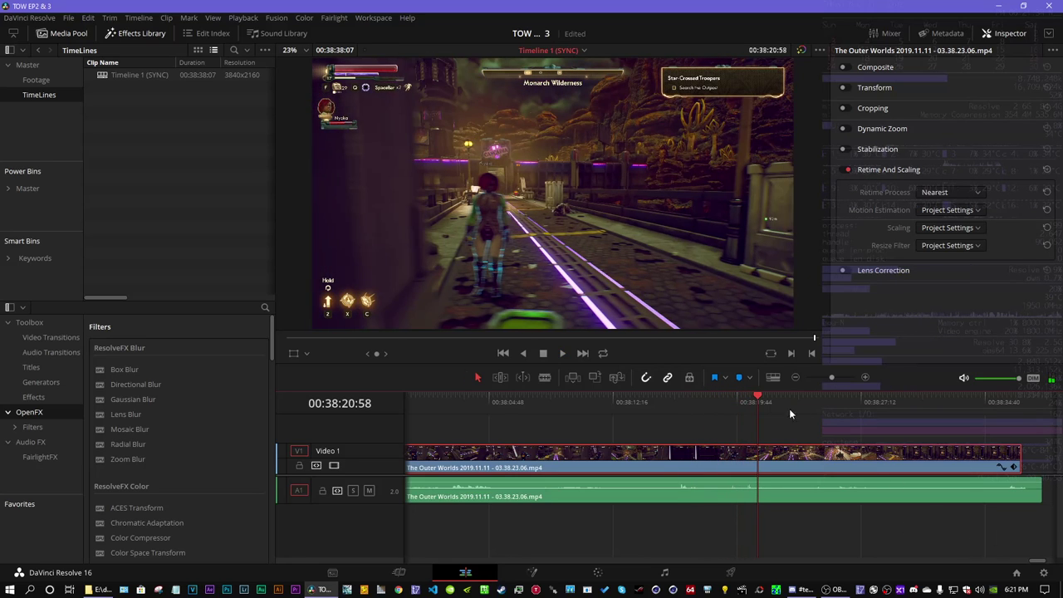
drag(758, 400, 1030, 405)
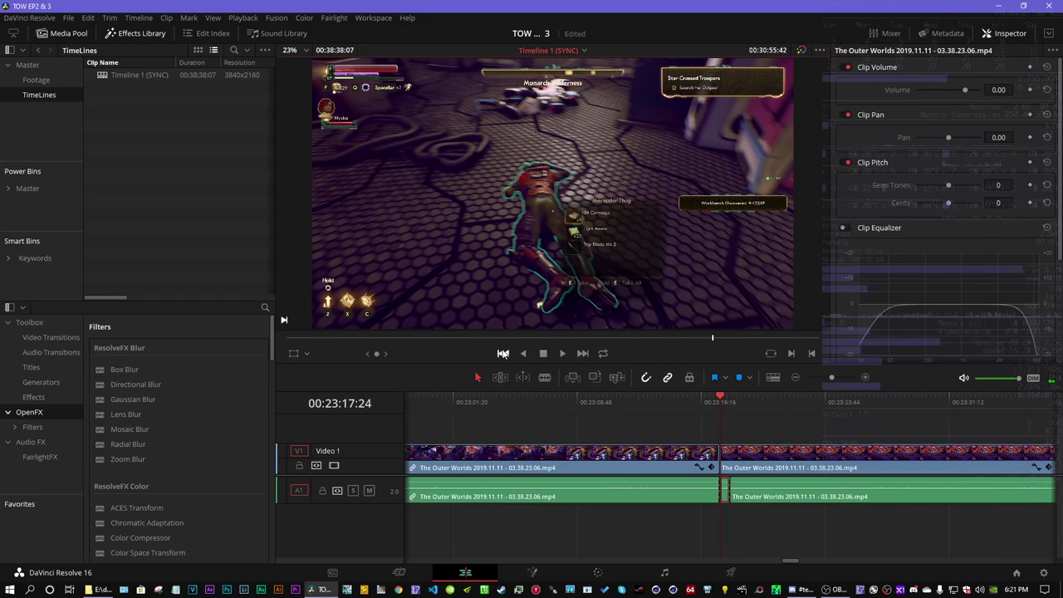
click(503, 353)
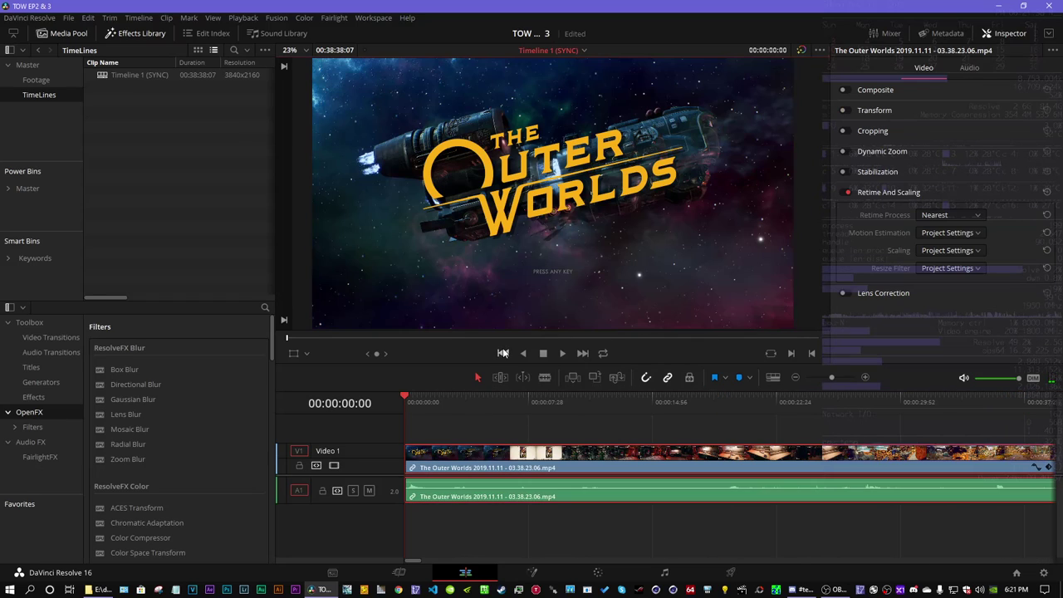
click(795, 378)
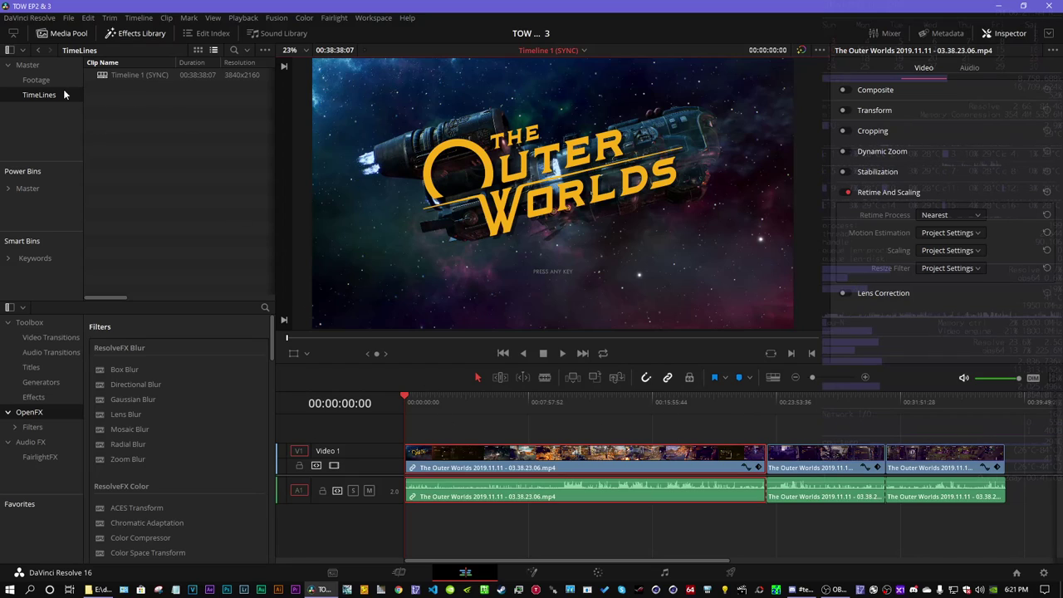
- Create a new timeline named 'Timeline 1 (SPEED)' from the Timeline 1 (SYNC) timeline
right_click(126, 74)
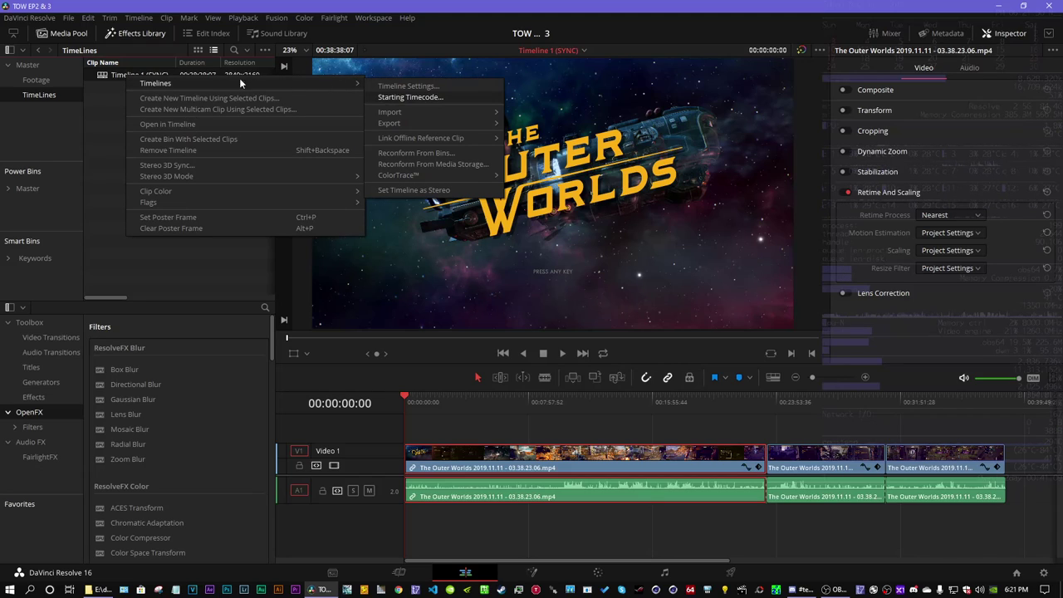
click(217, 98)
click(578, 261)
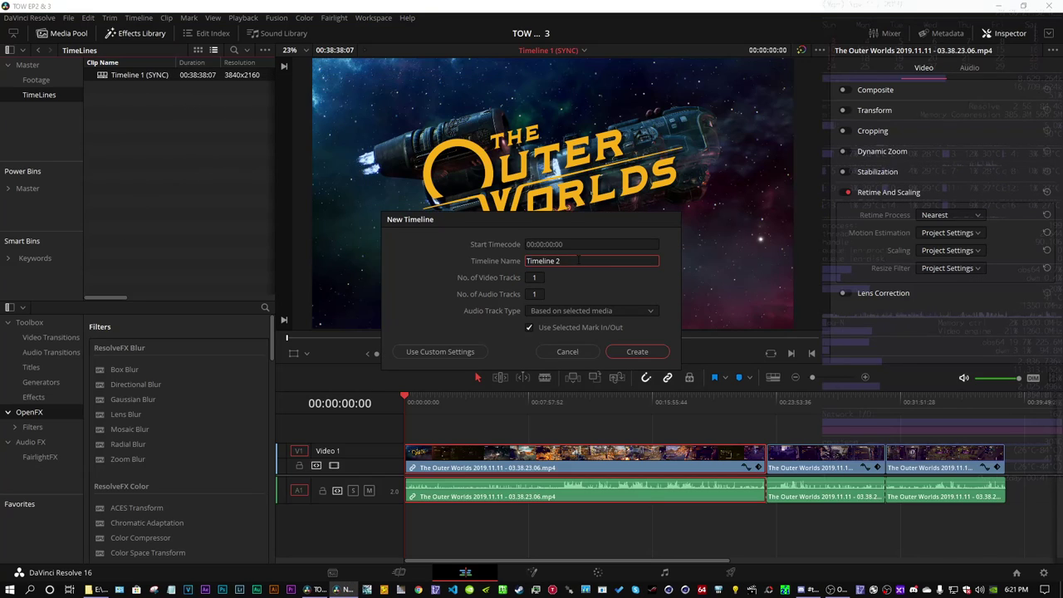
key(BackSpace)
text(1 (S)
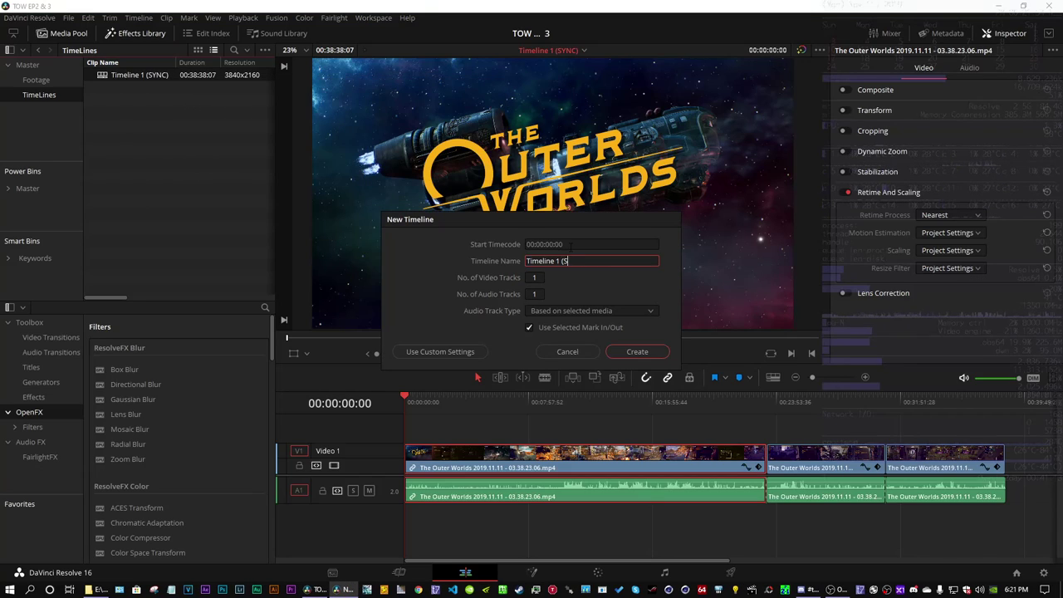
text(PEED))
key(Return)
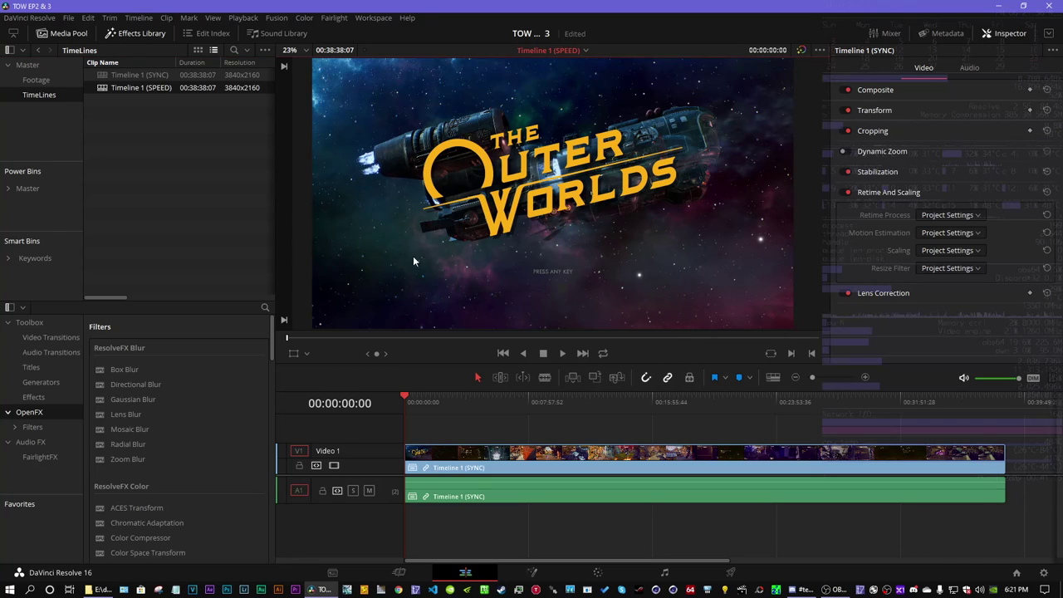
- Set the SPEED clip's Retime Process to Nearest in the Inspector
click(847, 90)
click(847, 110)
click(847, 131)
click(847, 172)
click(847, 292)
click(947, 215)
click(938, 226)
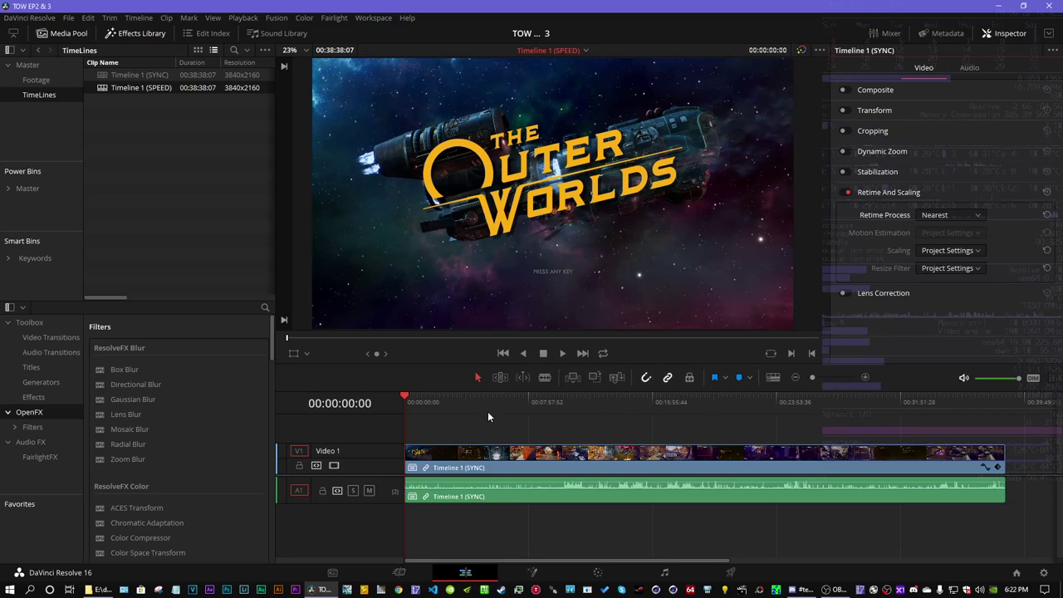
- Scrub past the title screen and zoom the timeline in around where gameplay begins
click(864, 378)
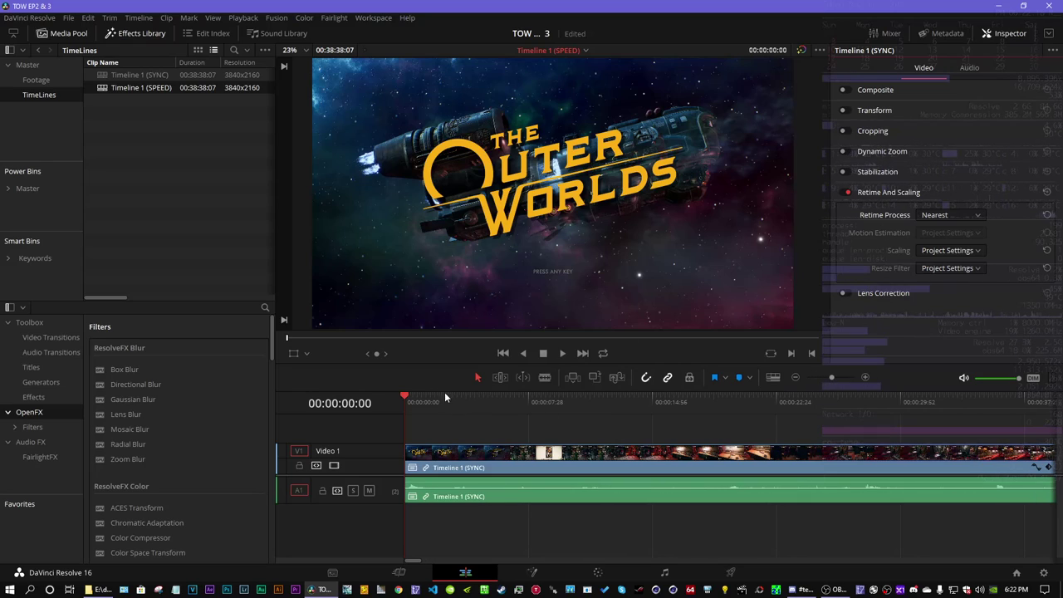
drag(406, 400, 799, 399)
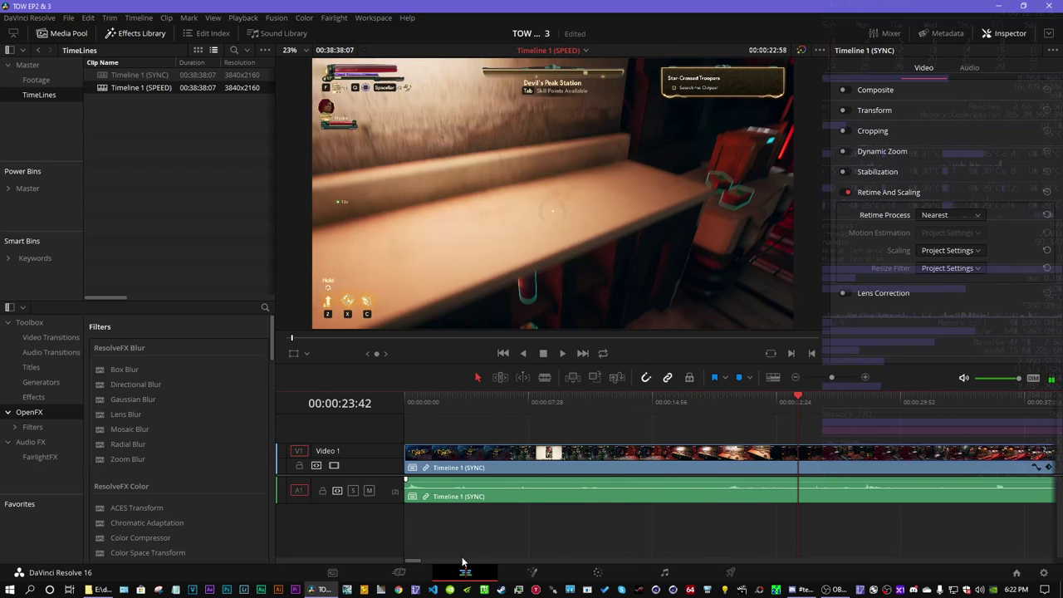
key(ctrl+minus)
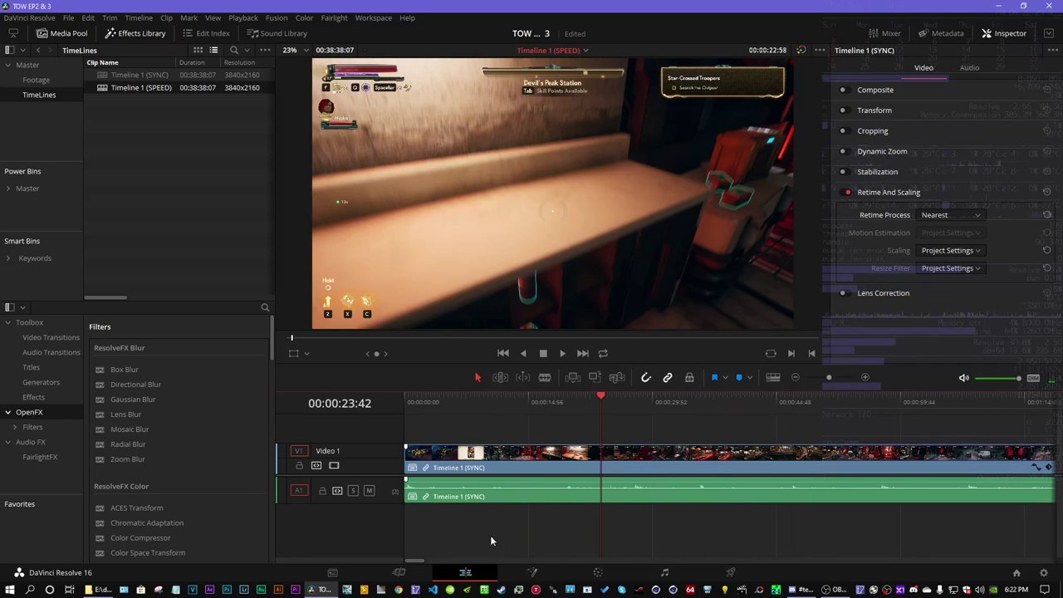
drag(419, 562, 428, 563)
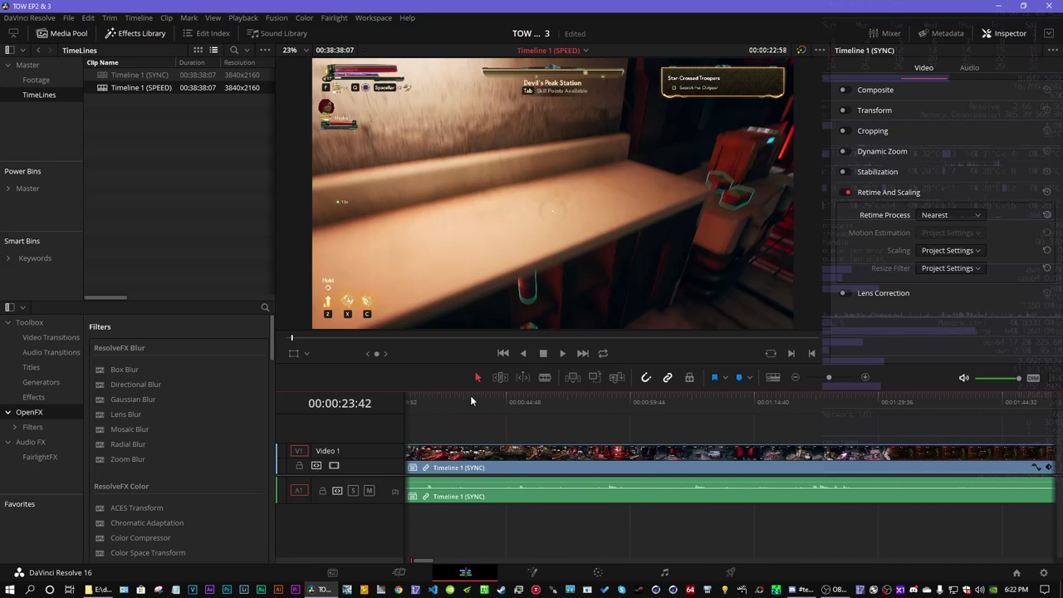
drag(502, 399, 893, 402)
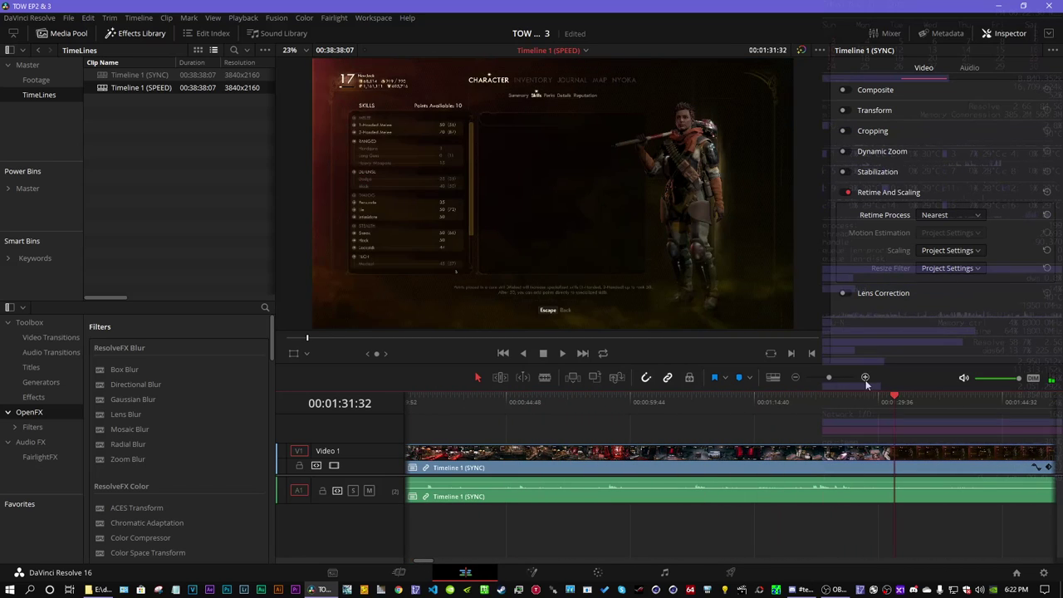
click(865, 378)
click(865, 378)
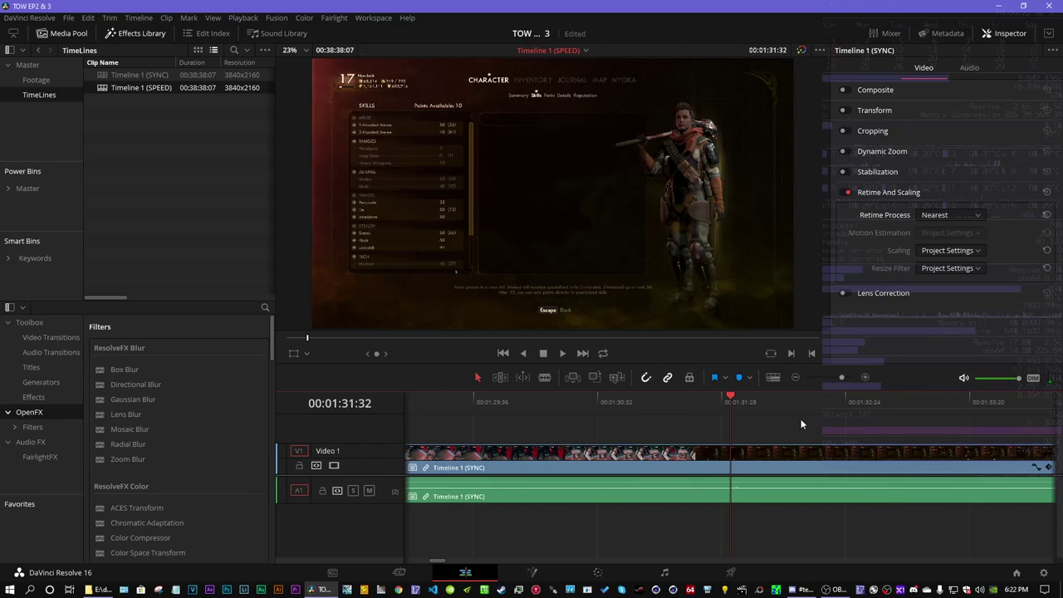
key(Left)
key(Left)
key(Left)
key(Left)
key(Right)
key(Right)
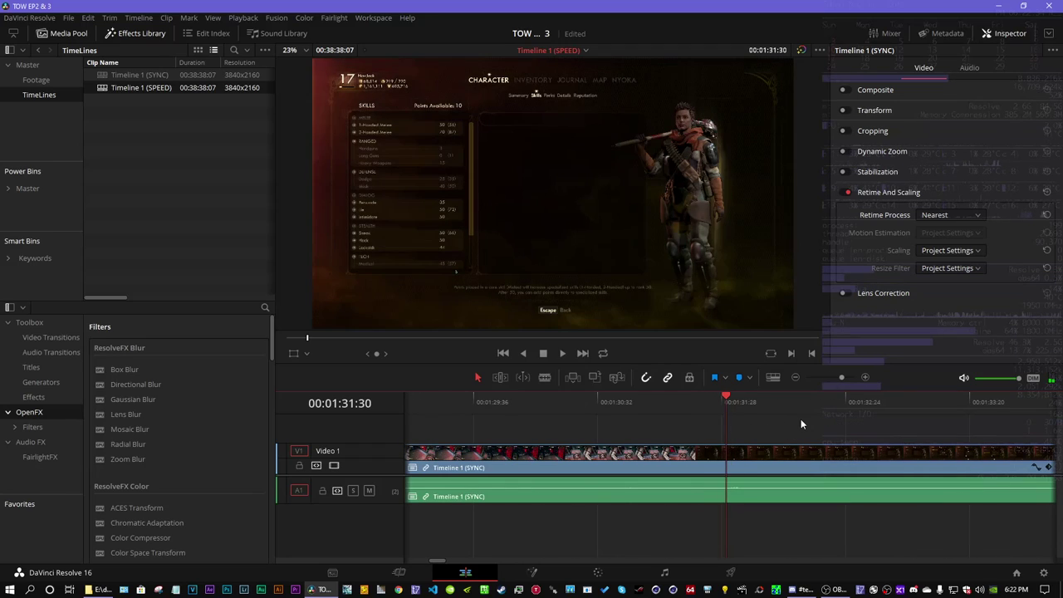
- With the viewer at 100%, find the frame where the title fades out and split the clip there
key(Left)
click(290, 50)
click(295, 138)
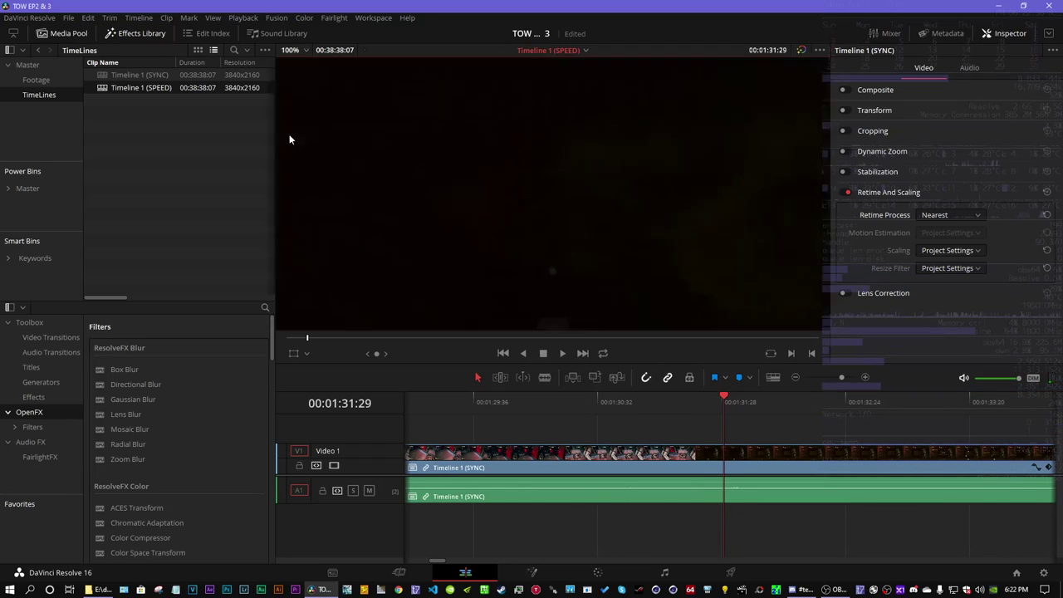
drag(668, 150, 787, 157)
key(Right)
key(Left)
key(Left)
key(Left)
key(Left)
key(Left)
key(Left)
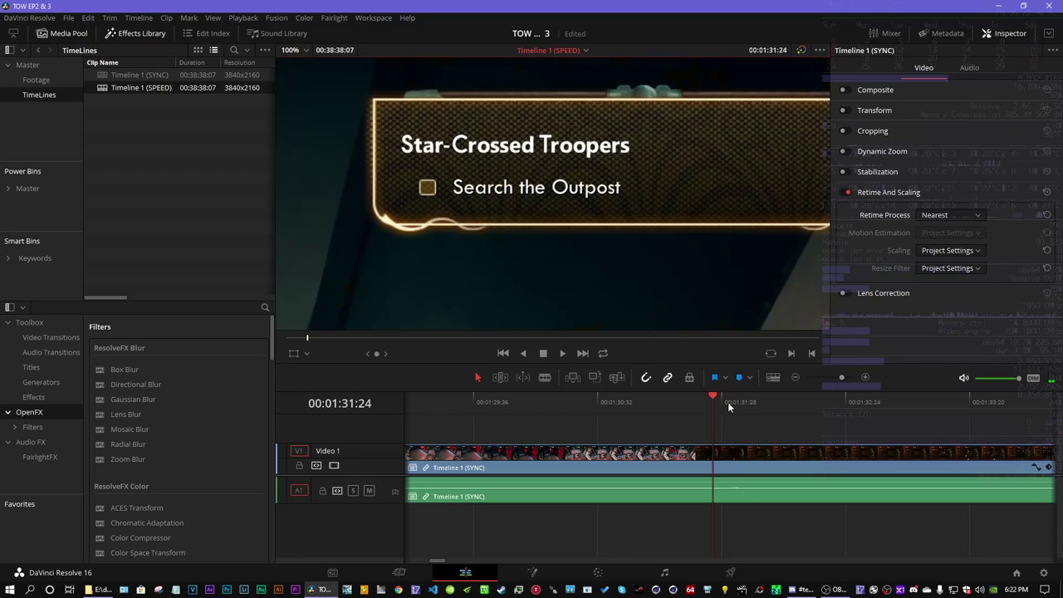
key(Right)
key(Right)
key(Right)
key(Right)
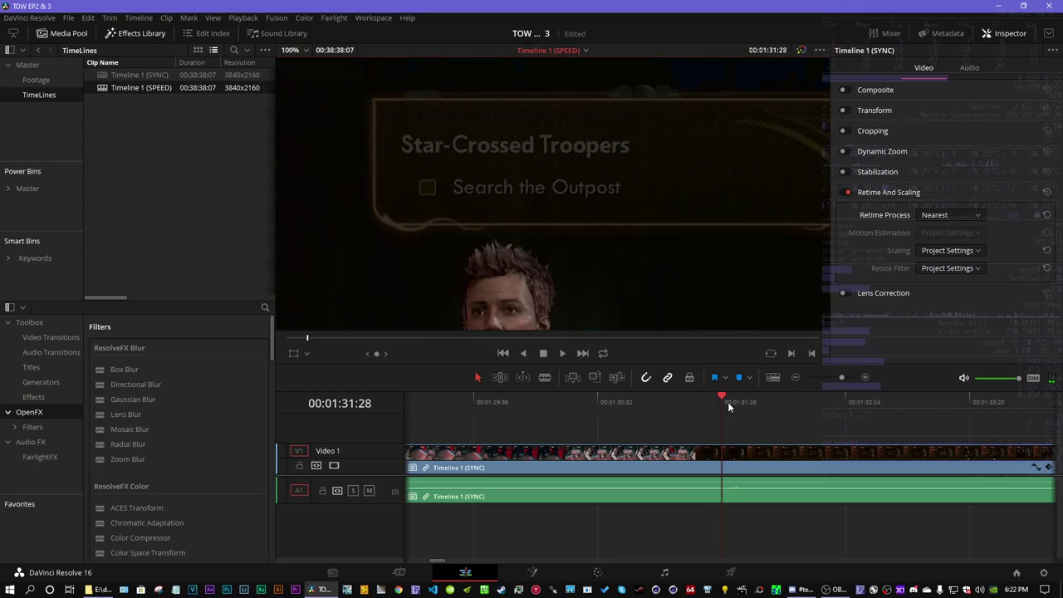
key(Right)
key(Right)
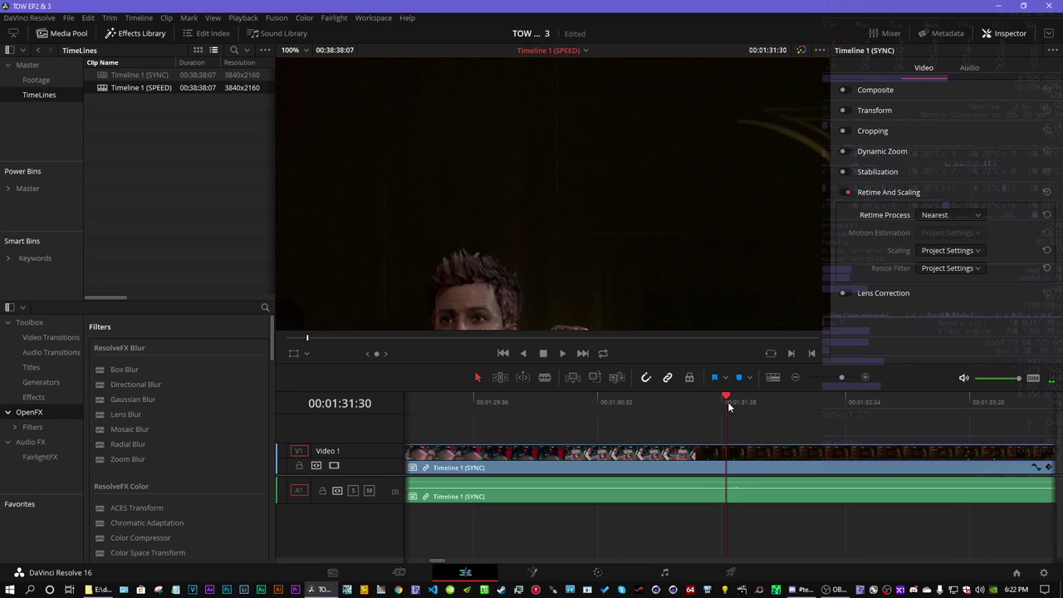
click(864, 378)
click(864, 378)
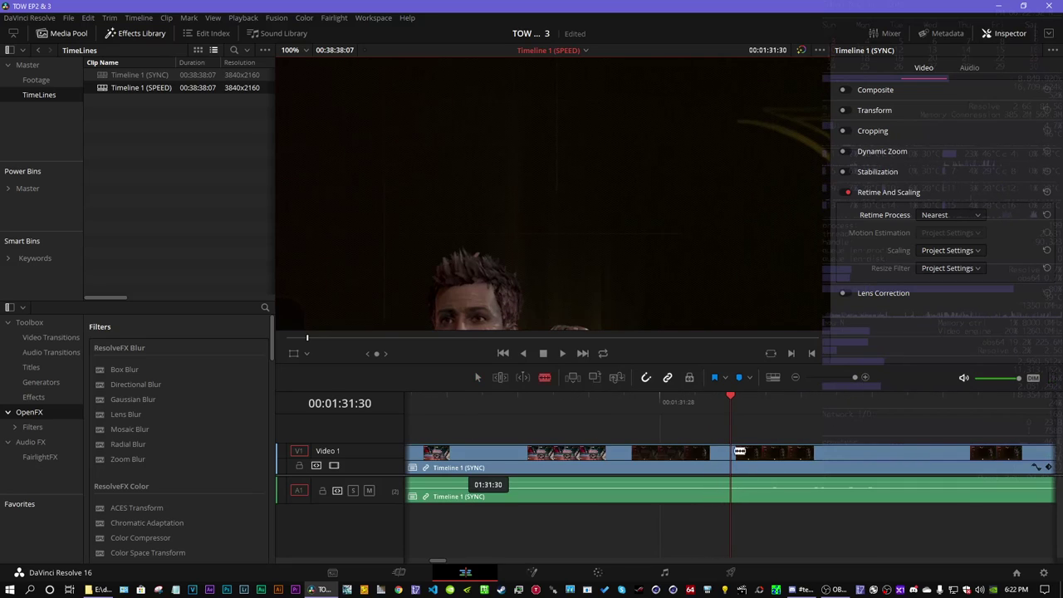
key(ctrl+b)
- Fit the viewer, blade the clip at 00:02:02:10, then zoom the timeline back out
click(289, 50)
click(301, 71)
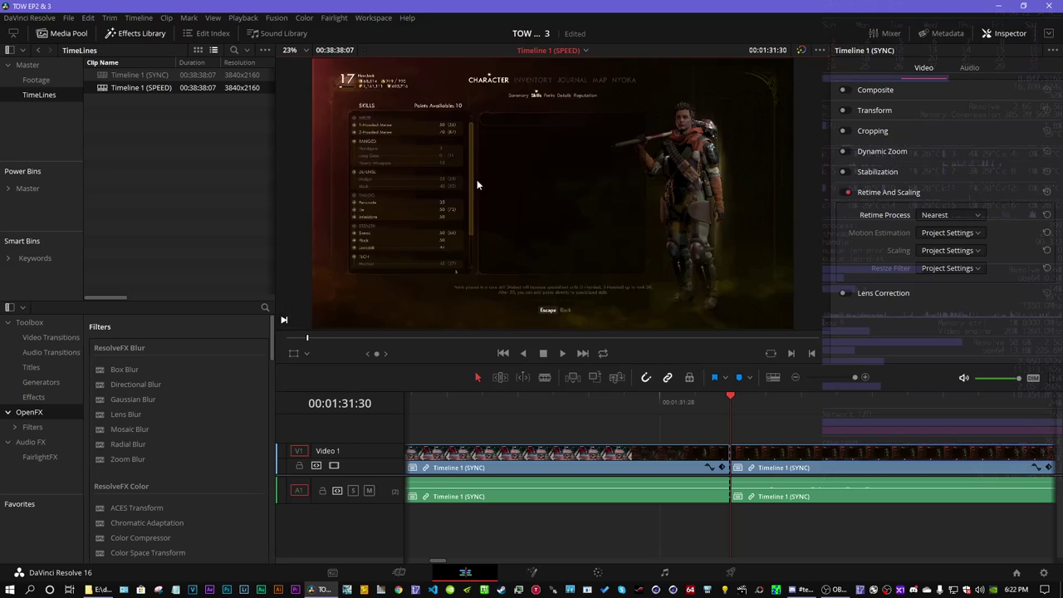
click(795, 378)
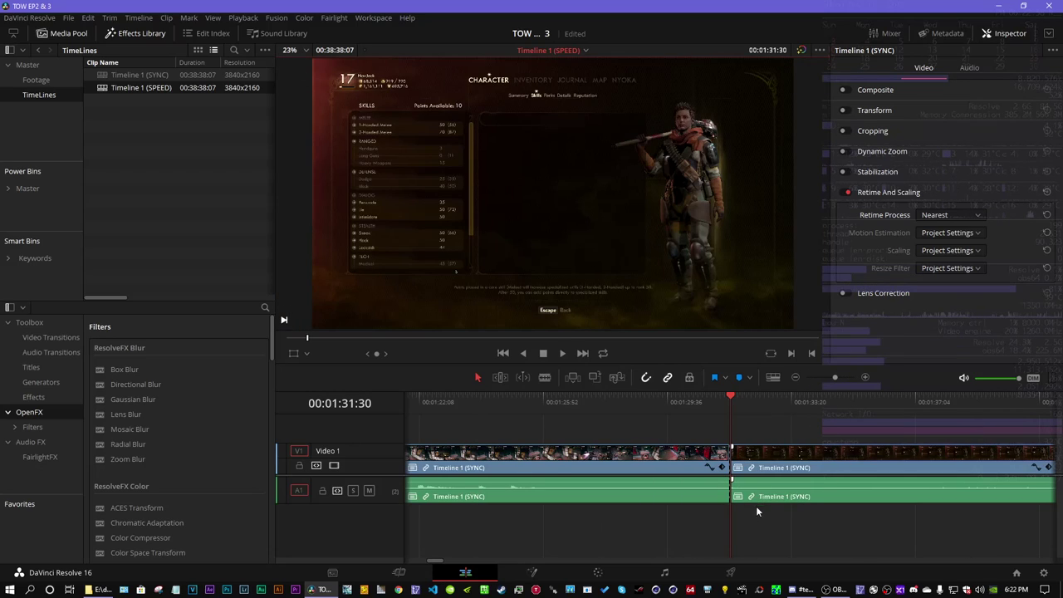
drag(437, 559, 442, 563)
drag(645, 401, 703, 402)
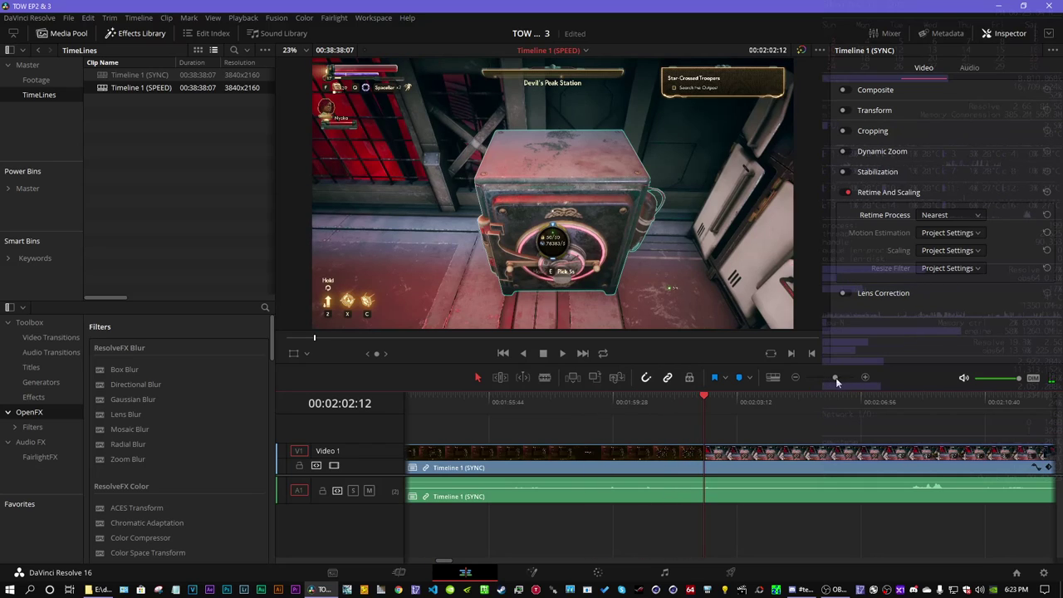
scroll(835, 377, up, 2)
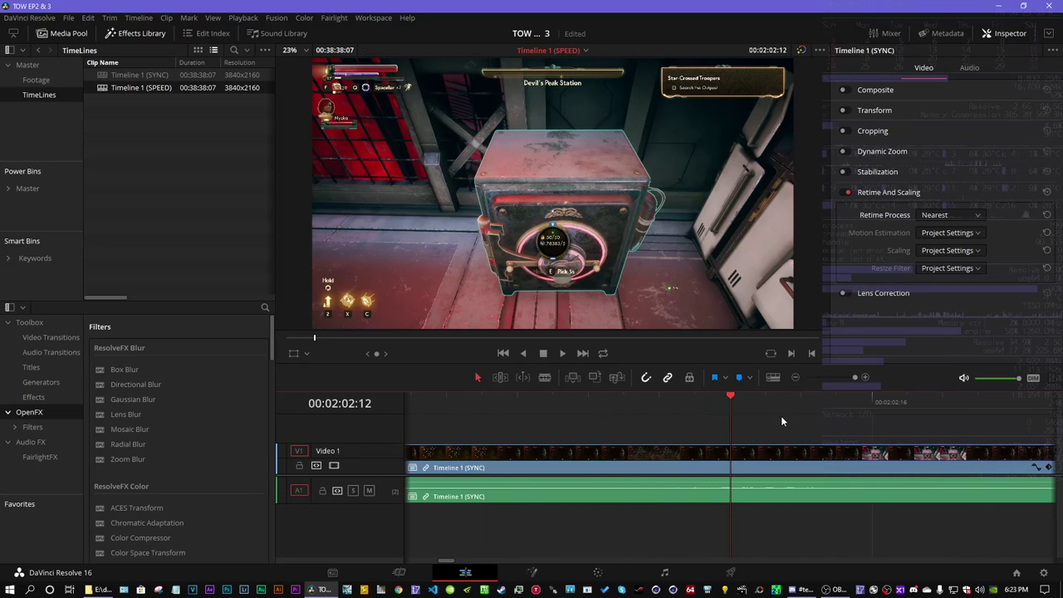
key(Left)
key(Left)
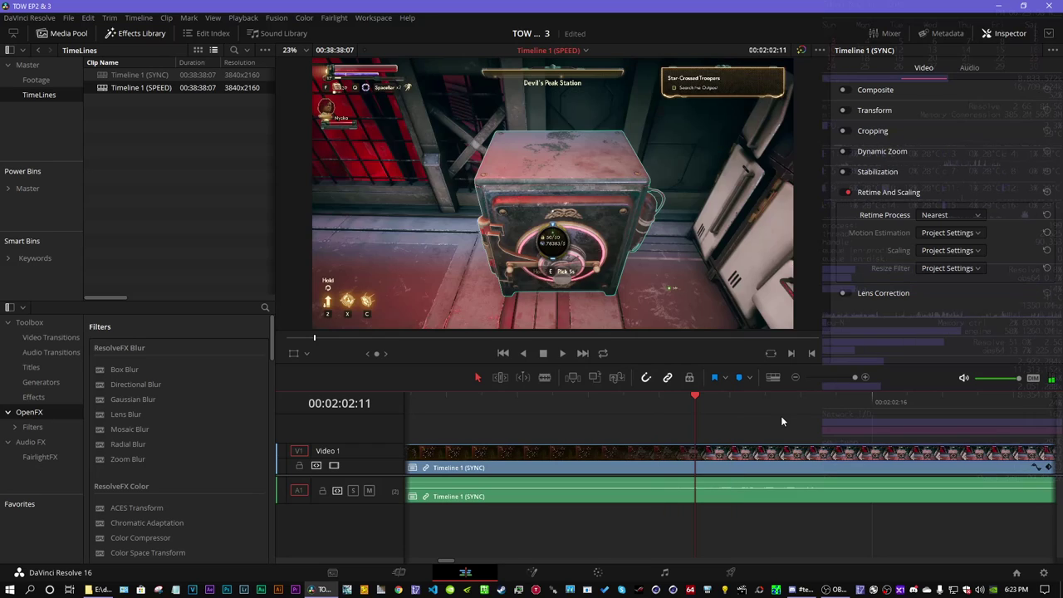
key(b)
click(662, 456)
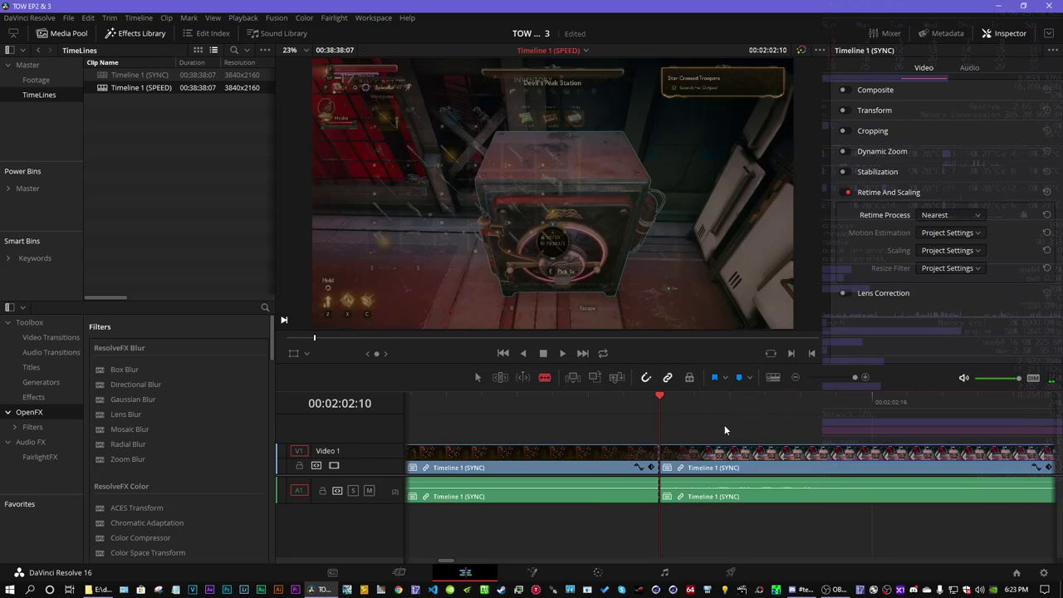
click(795, 377)
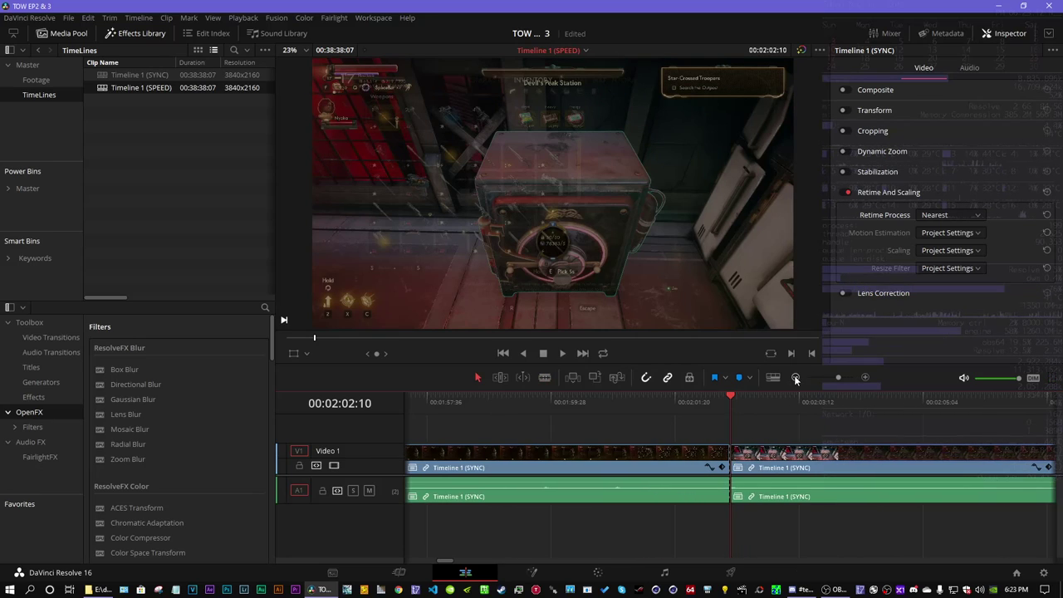
click(796, 378)
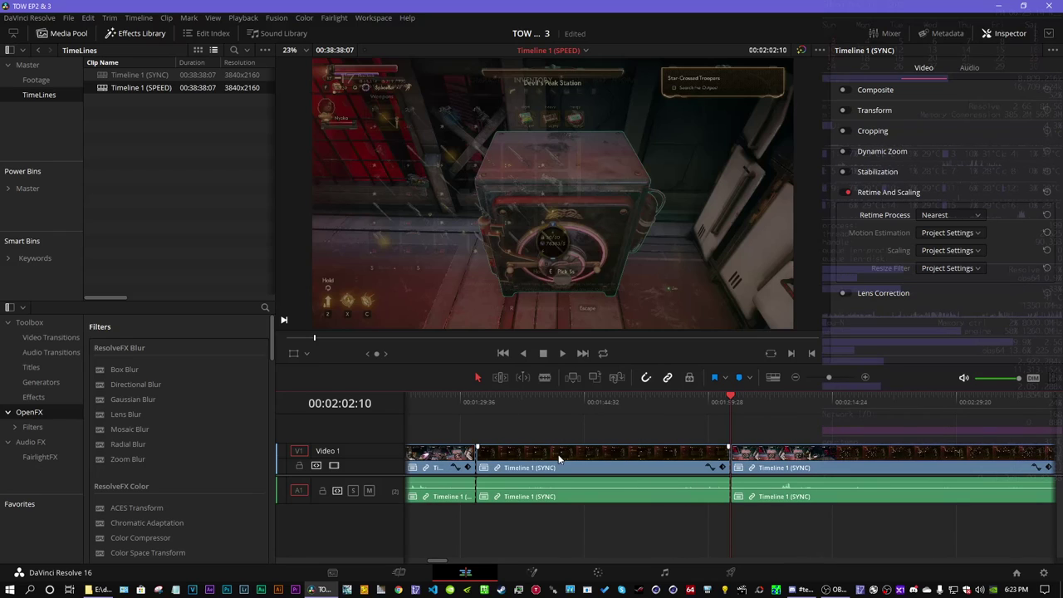
click(492, 397)
- Set the middle clip's speed to 1000% and scrub through it to check the result
right_click(558, 458)
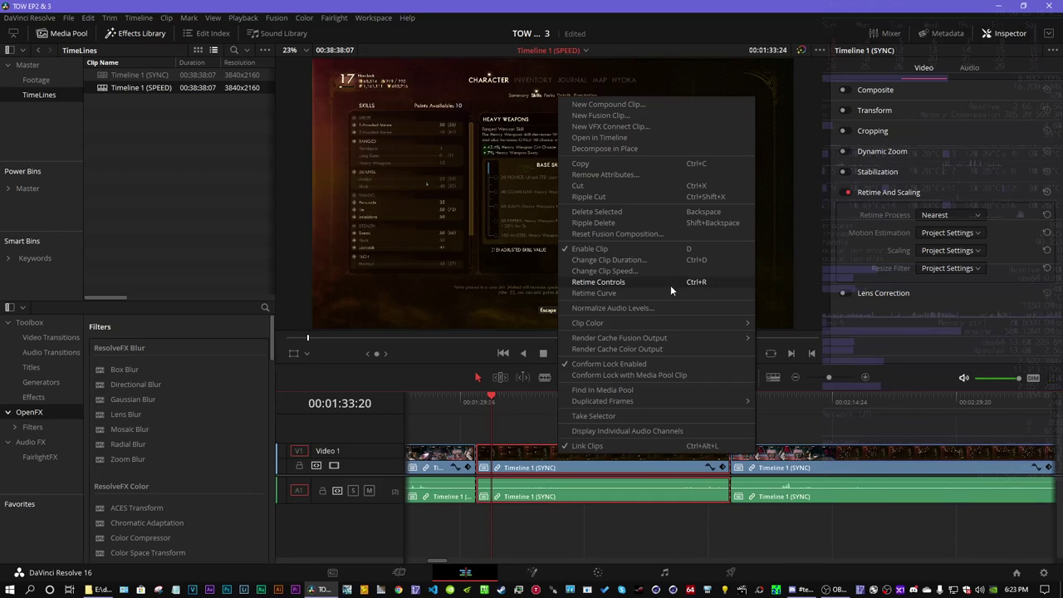
click(630, 272)
text(1000)
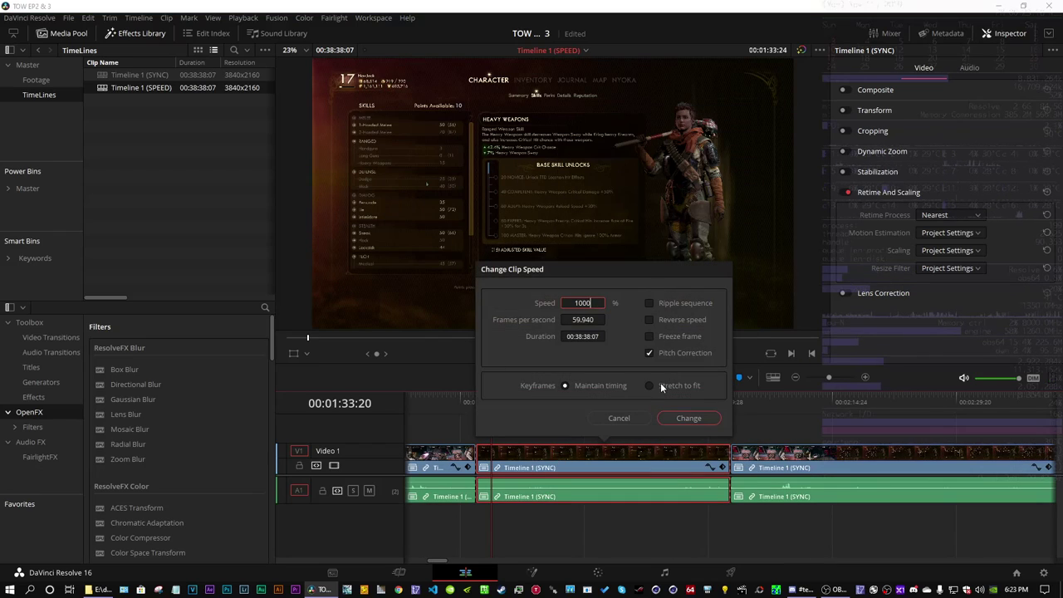
key(Return)
click(492, 398)
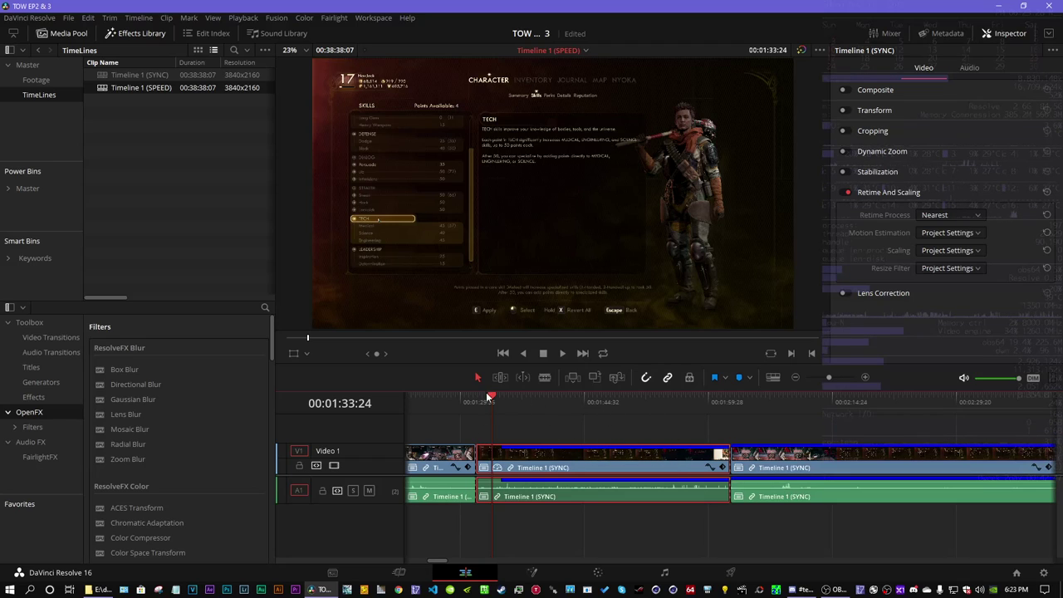
drag(491, 395, 501, 399)
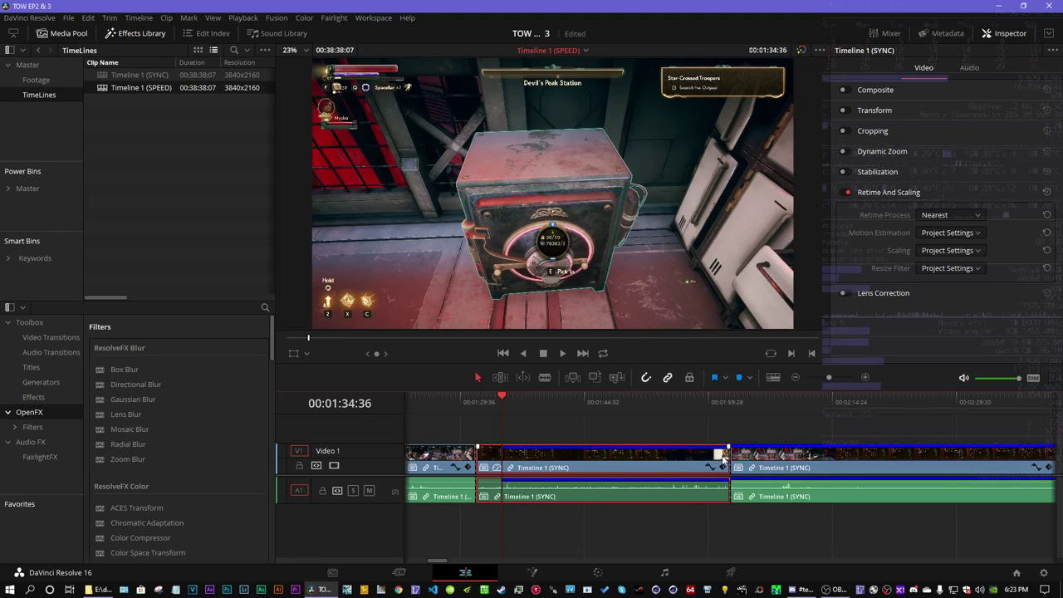
- Trim the sped-up clip's end back to where its footage stops, fine-tuning it zoomed in
drag(722, 455, 499, 457)
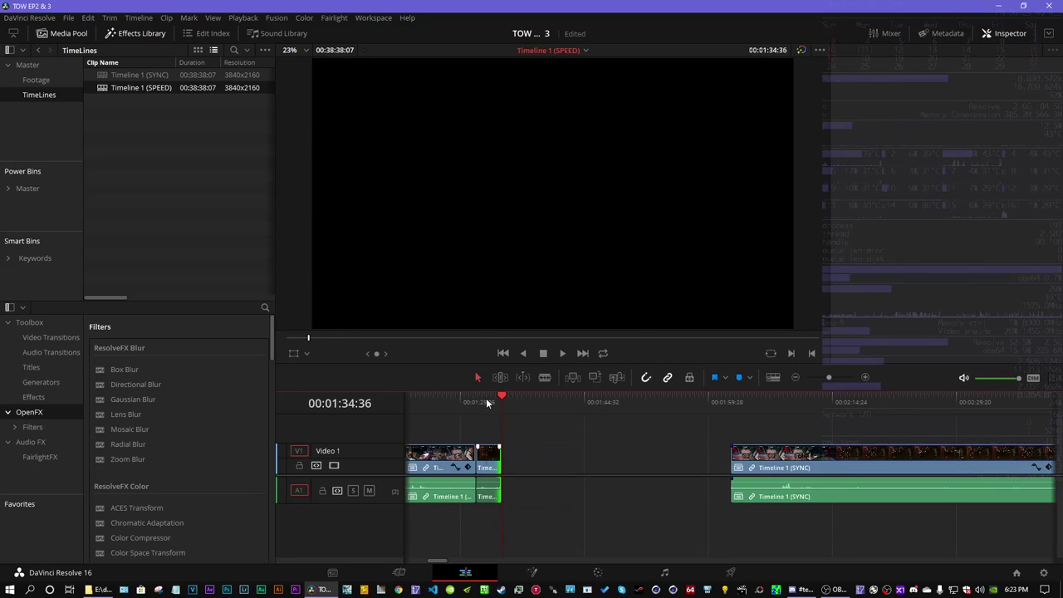
click(486, 397)
drag(488, 396, 498, 395)
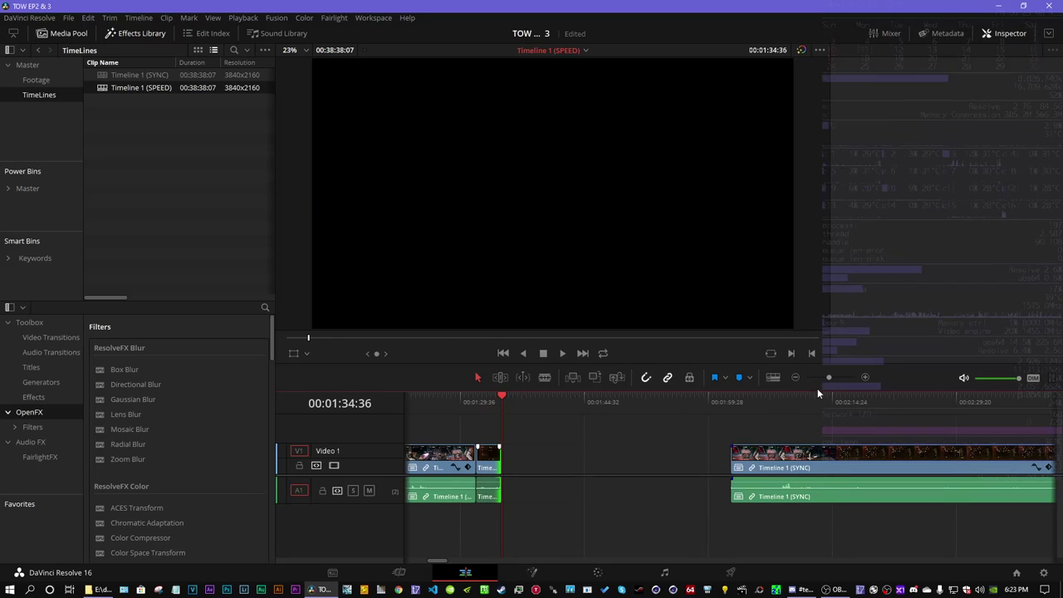
drag(831, 379, 855, 378)
click(553, 399)
drag(724, 457, 838, 460)
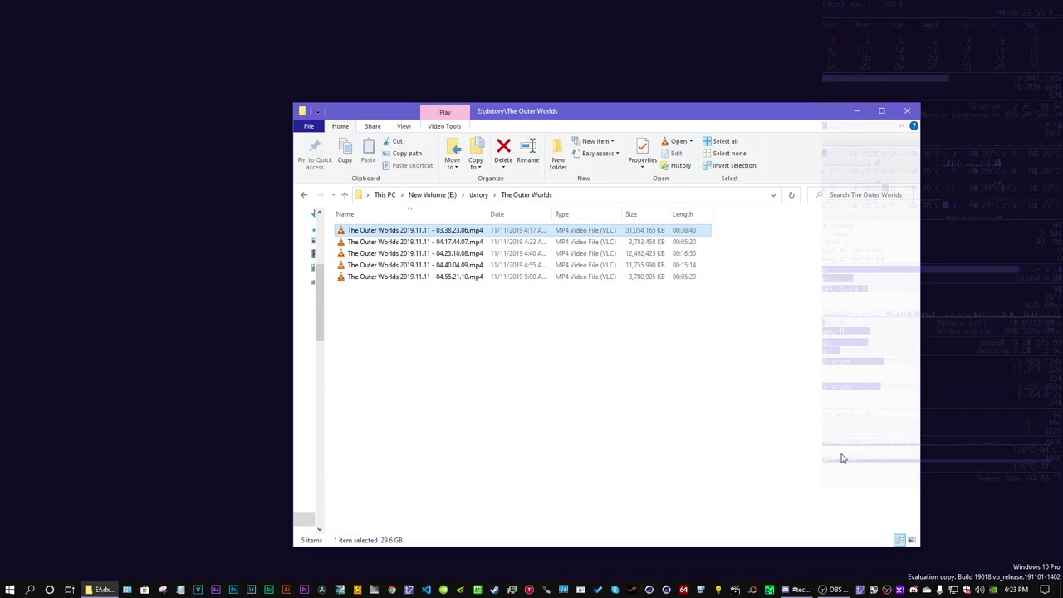
- Deselect the first recording and minimize the Explorer window
click(707, 415)
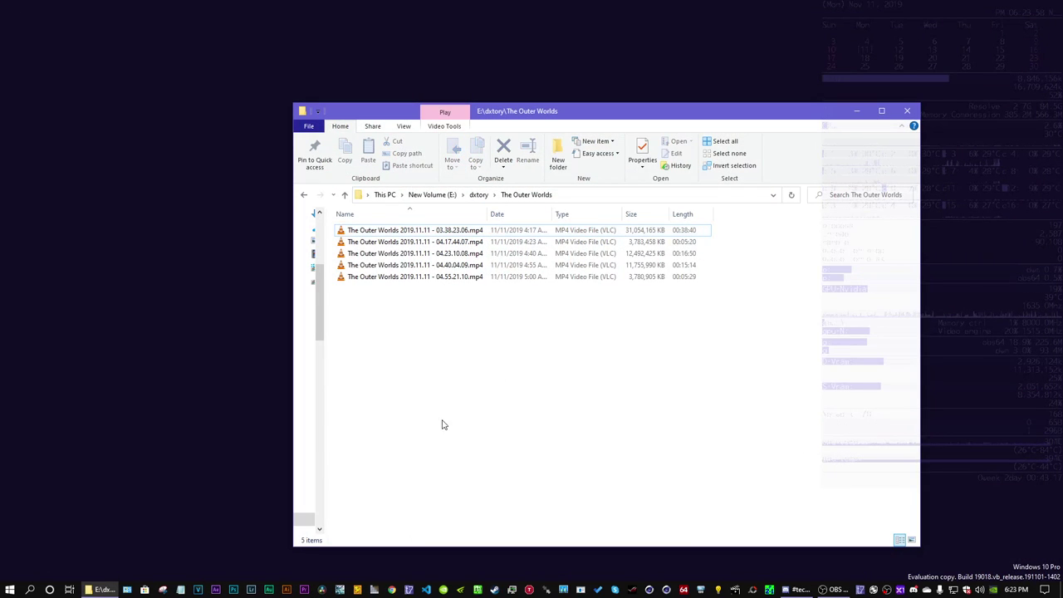
click(322, 590)
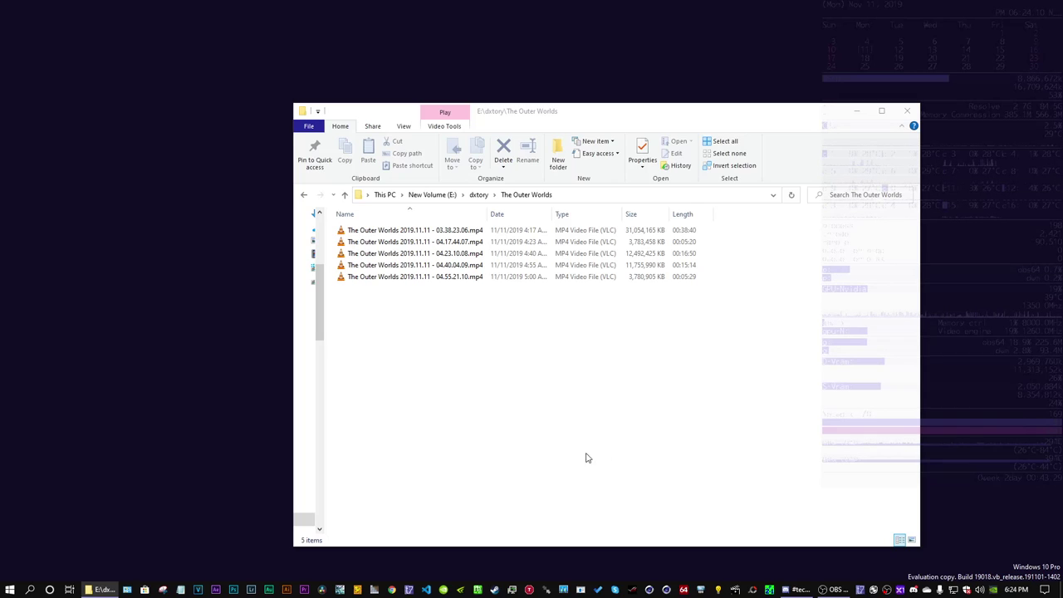
click(856, 110)
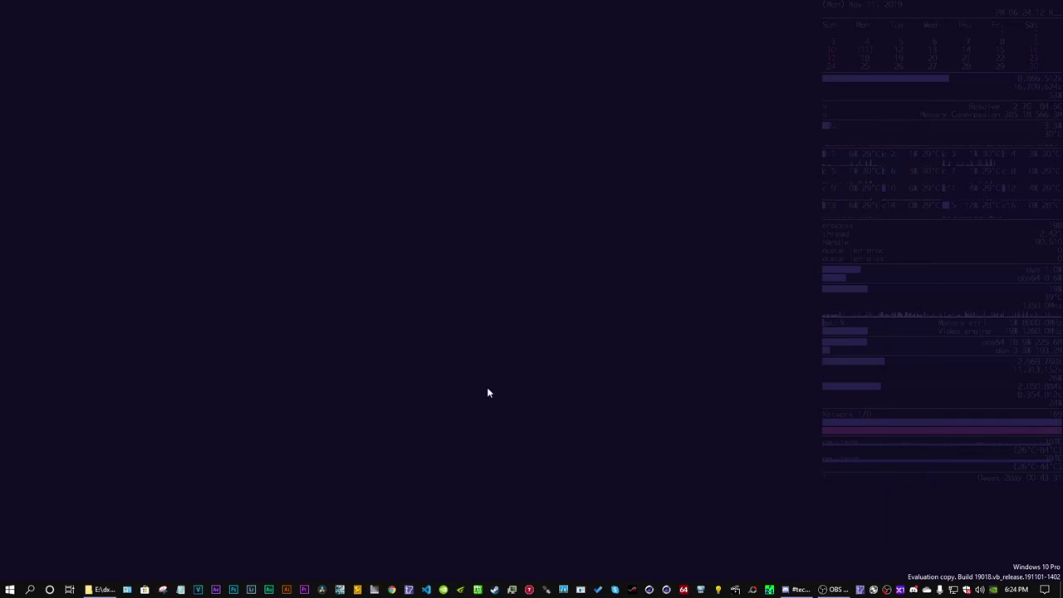
key(ctrl+shift+Escape)
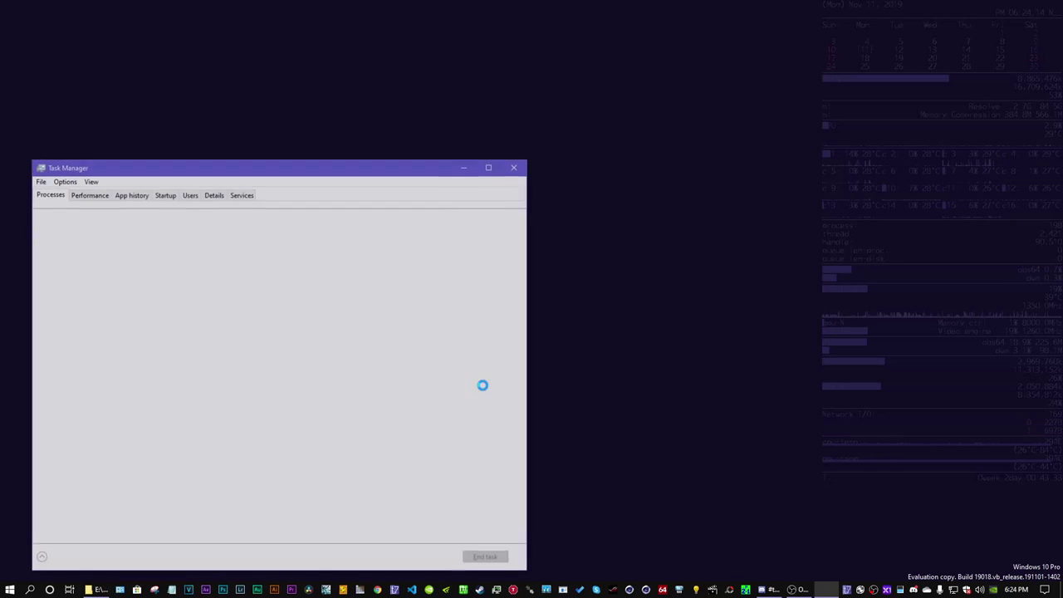
click(213, 194)
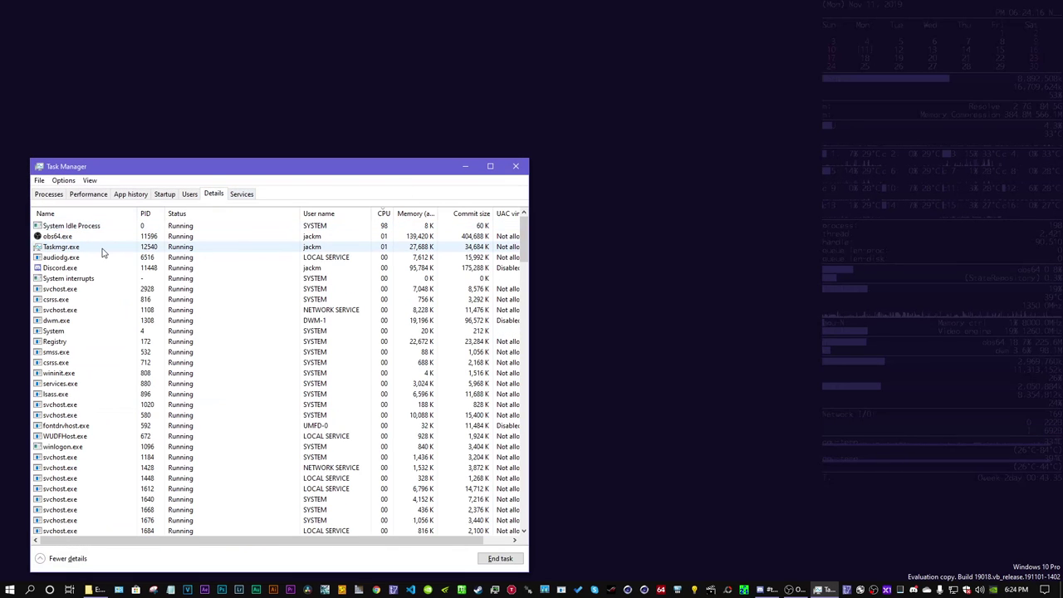
scroll(101, 250, down, 15)
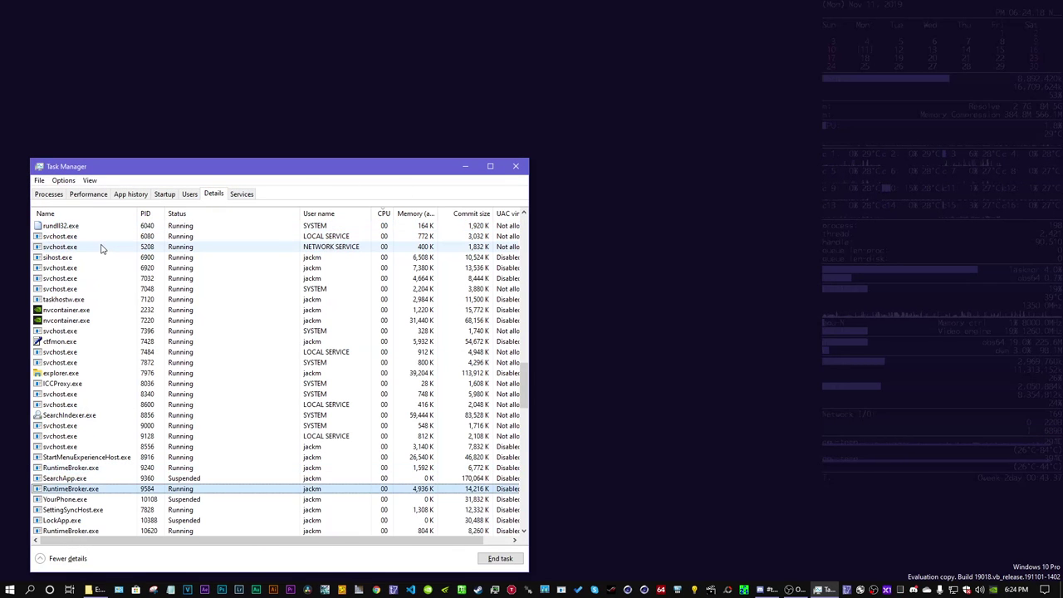
scroll(100, 249, up, 15)
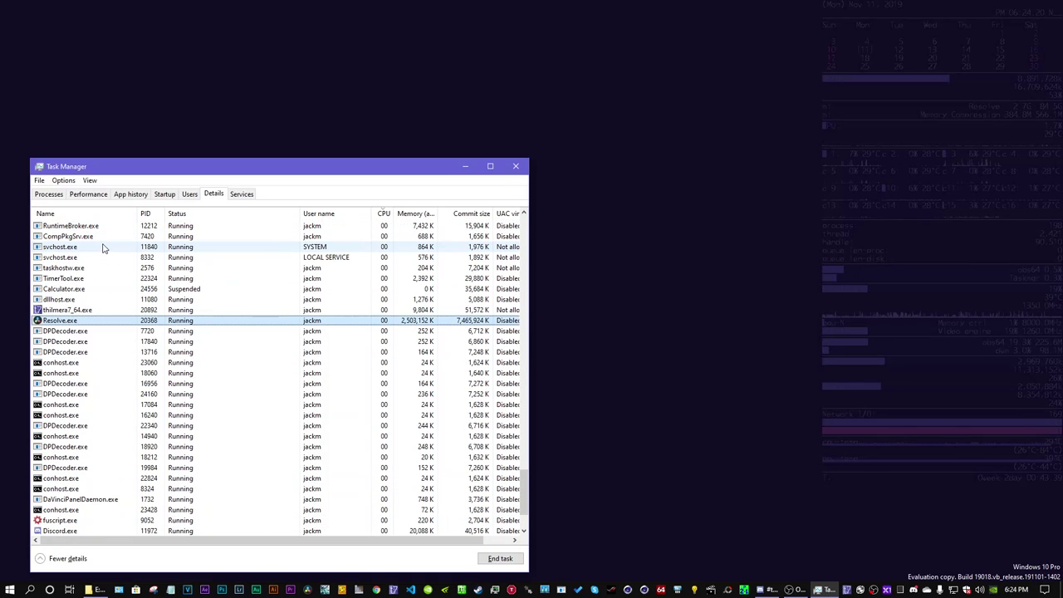
click(515, 166)
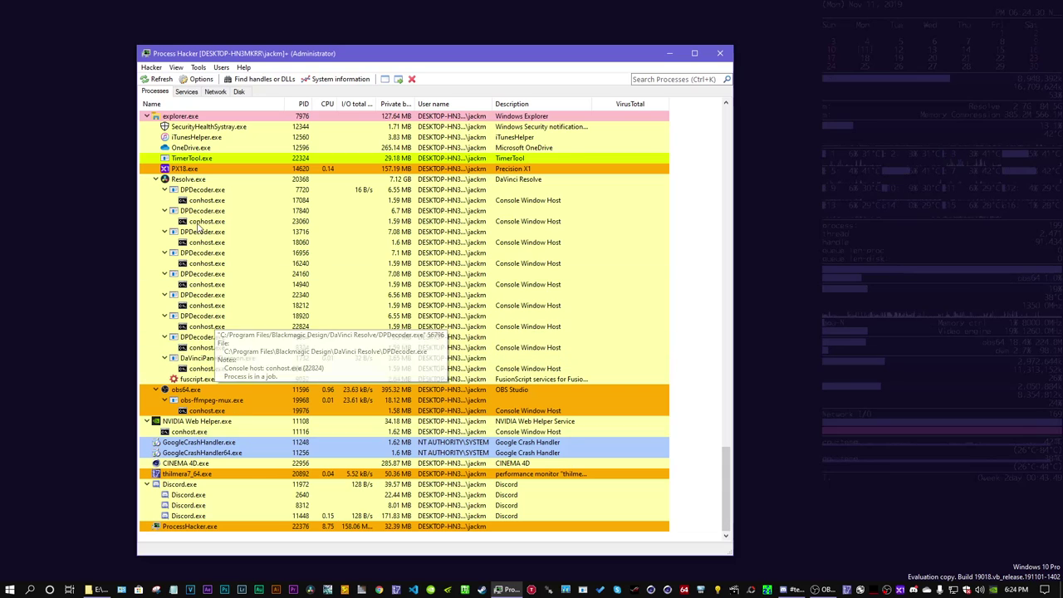
- Terminate the Resolve.exe process tree and close Process Hacker
right_click(186, 180)
click(243, 202)
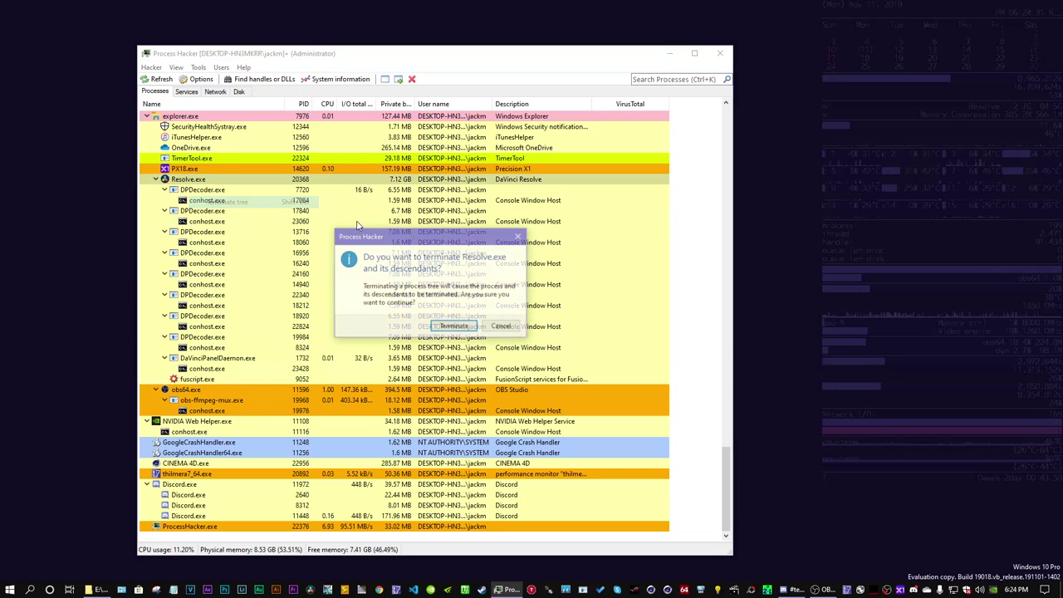
click(454, 327)
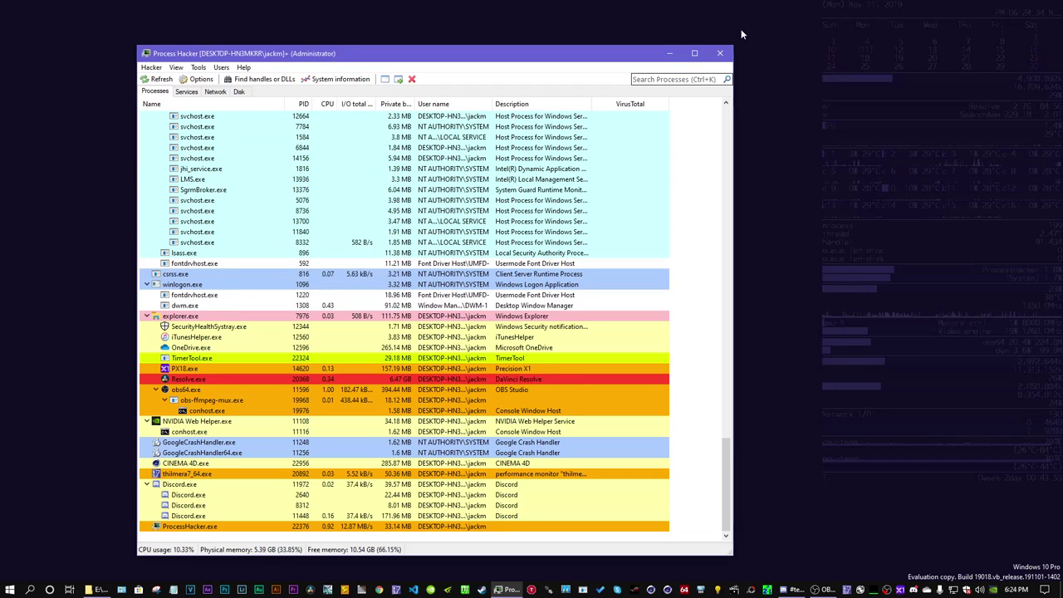
click(724, 53)
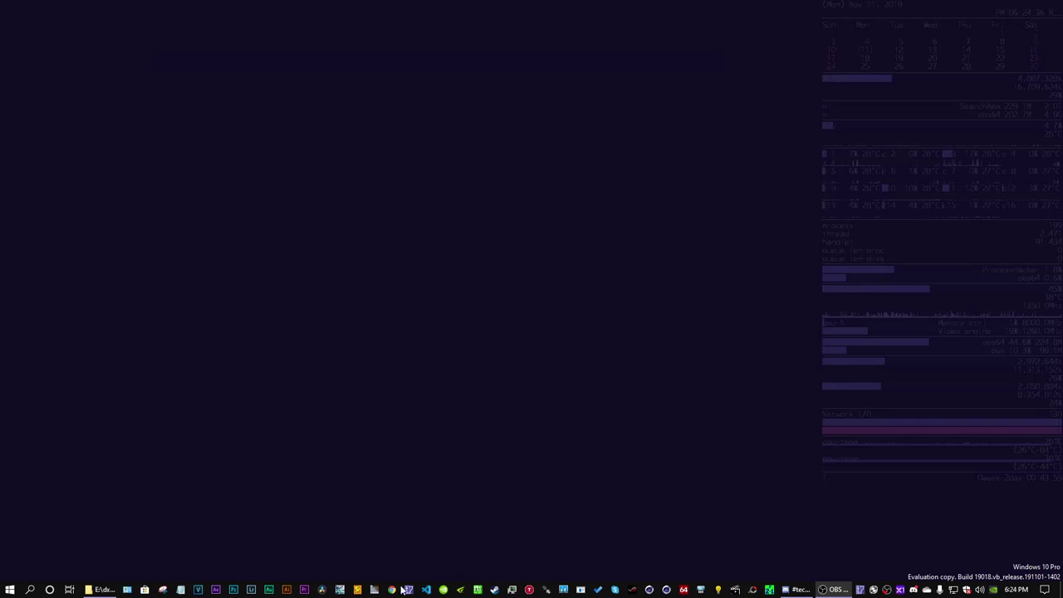
- Relaunch DaVinci Resolve from the taskbar
click(322, 589)
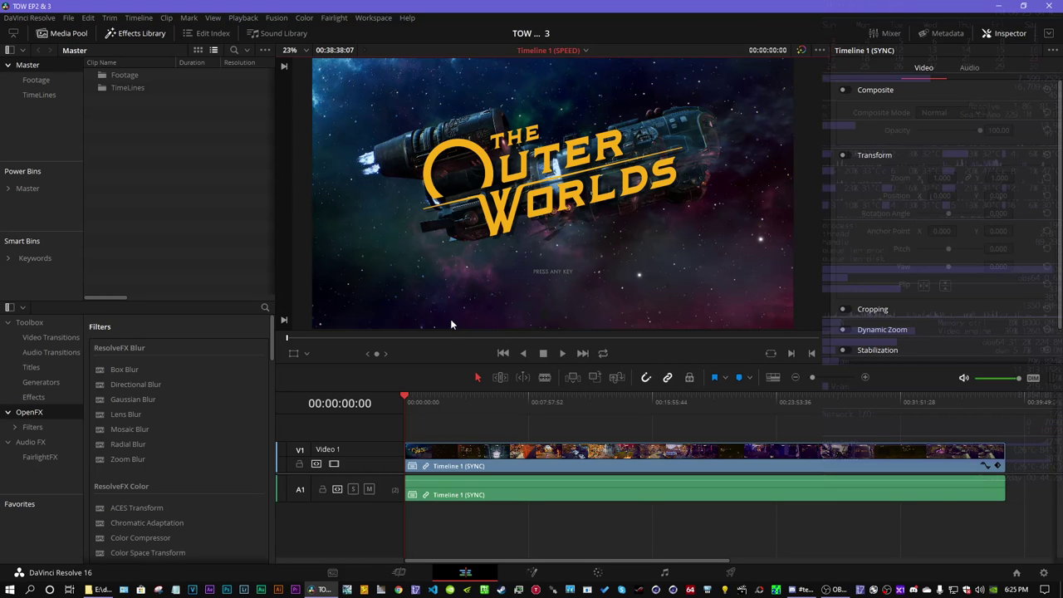
- Show the TimeLines bin and zoom in on the SPEED timeline near 00:02:17, where gameplay resumes
click(55, 94)
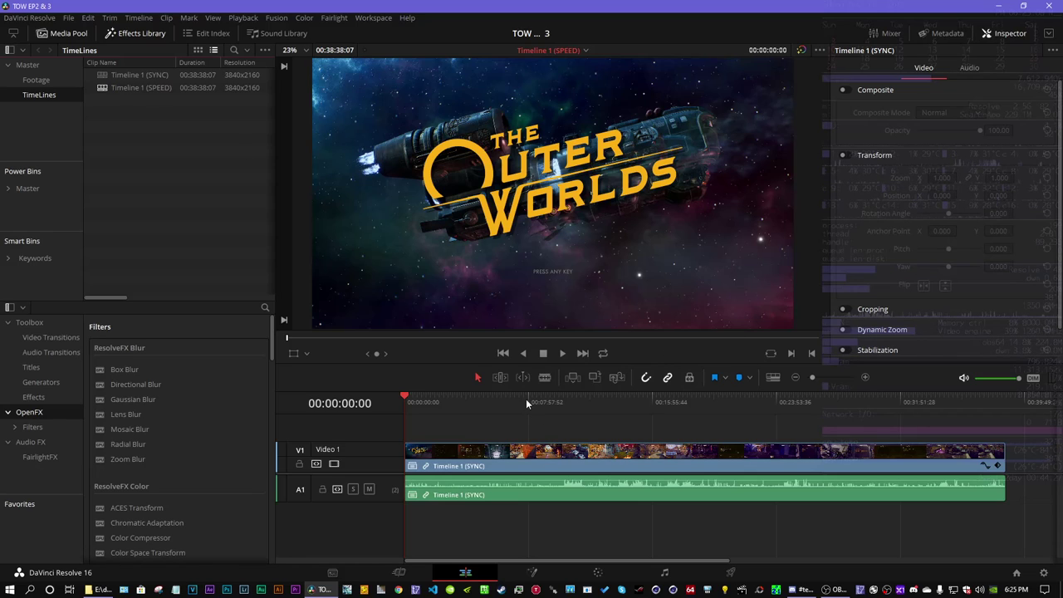
drag(470, 394, 441, 395)
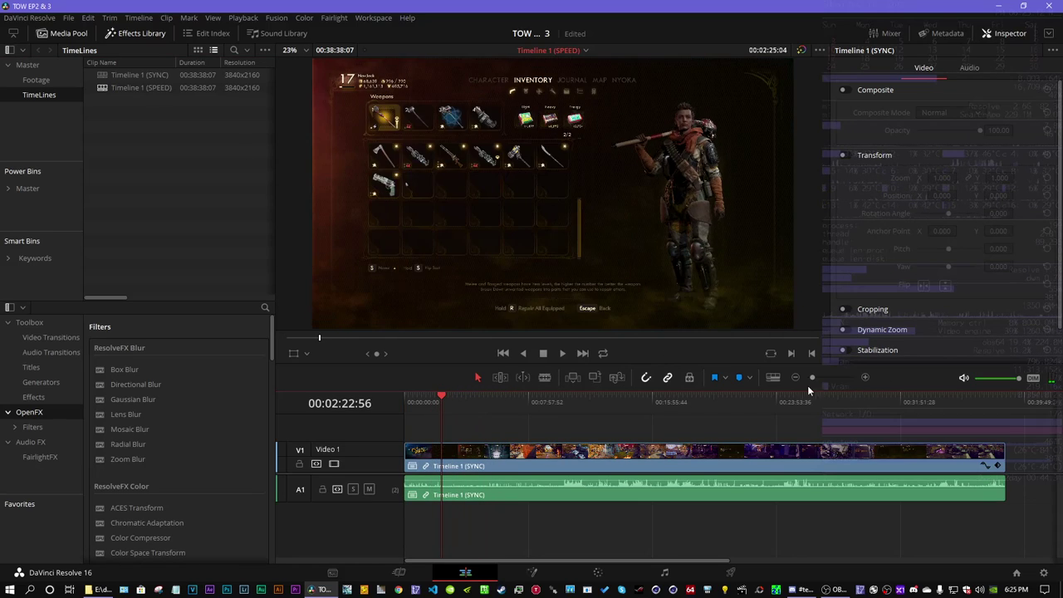
drag(810, 378, 836, 376)
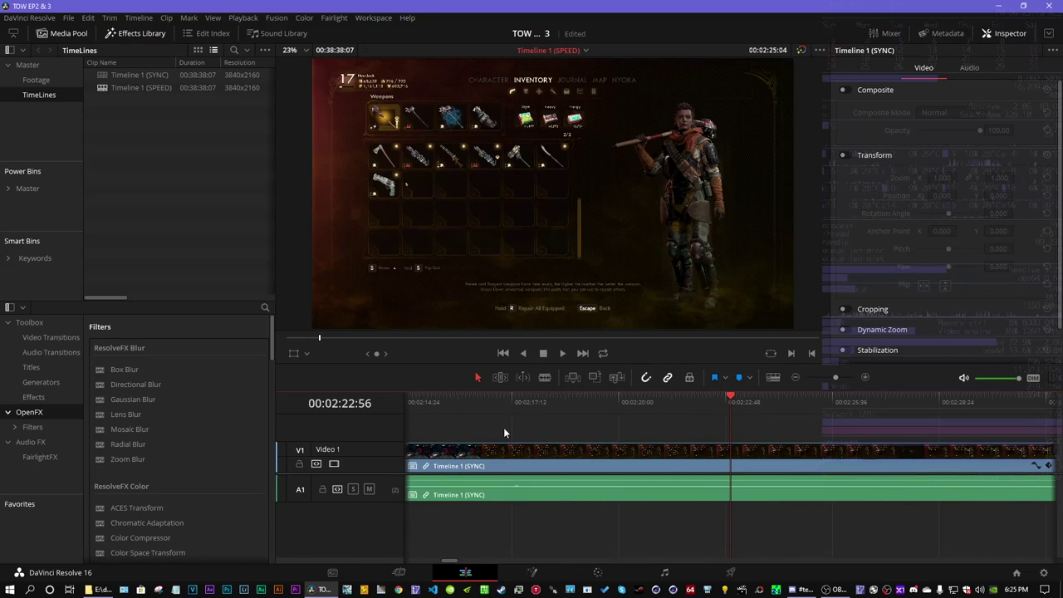
drag(455, 396, 520, 398)
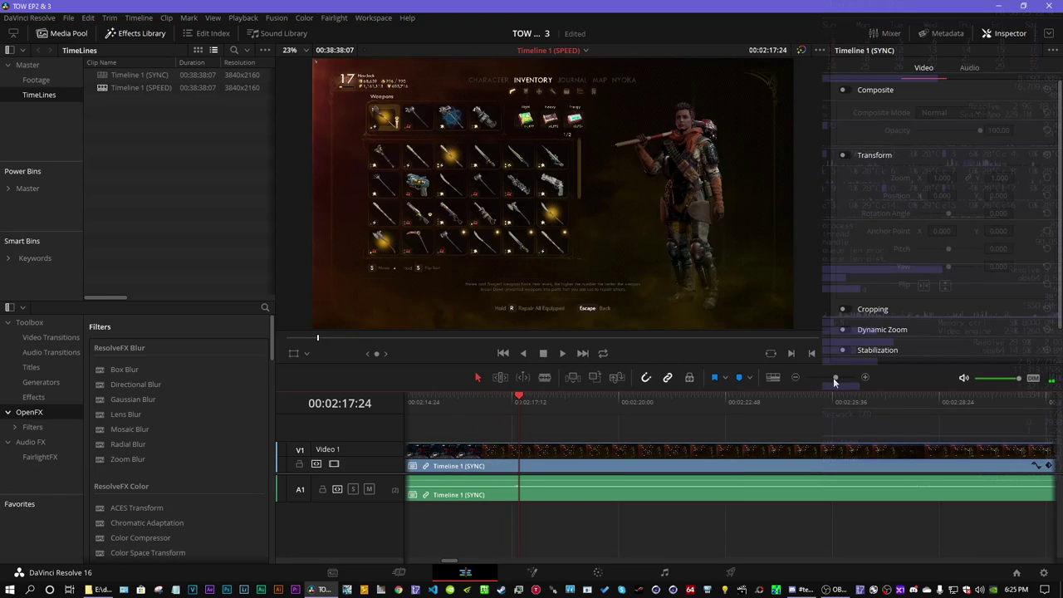
drag(835, 377, 854, 377)
click(698, 398)
drag(699, 399, 526, 393)
- Step to 00:02:17:14, blade the clip there, zoom out and save the project
key(Left)
key(Left)
key(Left)
key(Left)
key(Left)
key(Left)
key(Right)
key(Left)
key(Right)
key(Right)
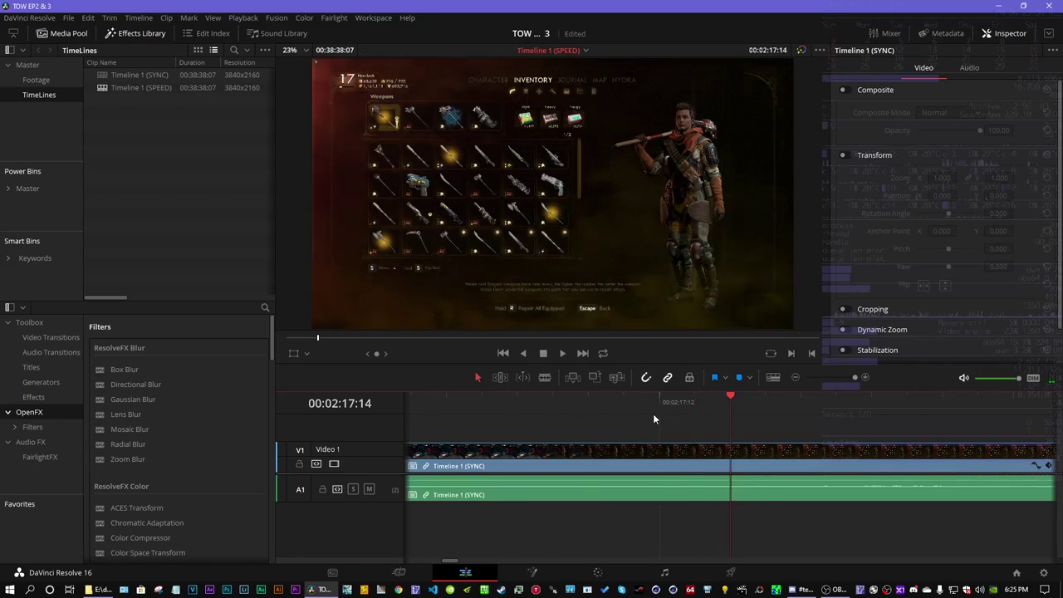
key(Left)
key(Right)
key(b)
click(738, 457)
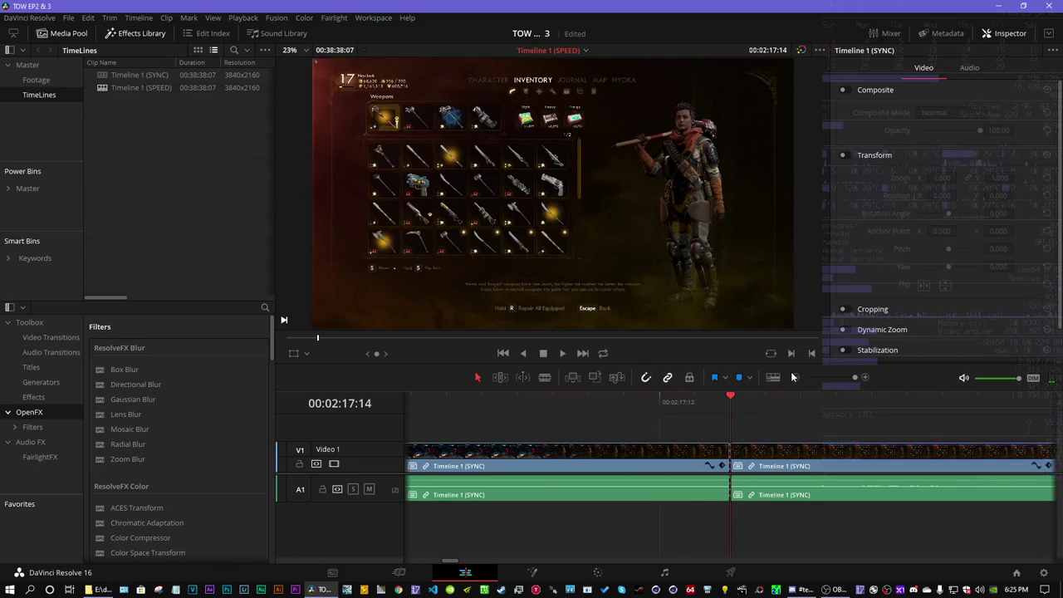
key(a)
click(795, 377)
key(ctrl+s)
drag(449, 565, 493, 562)
- Step the playhead to 00:05:18:46, split the SYNC clip there with Ctrl+B, and zoom out
click(627, 412)
drag(627, 408, 653, 405)
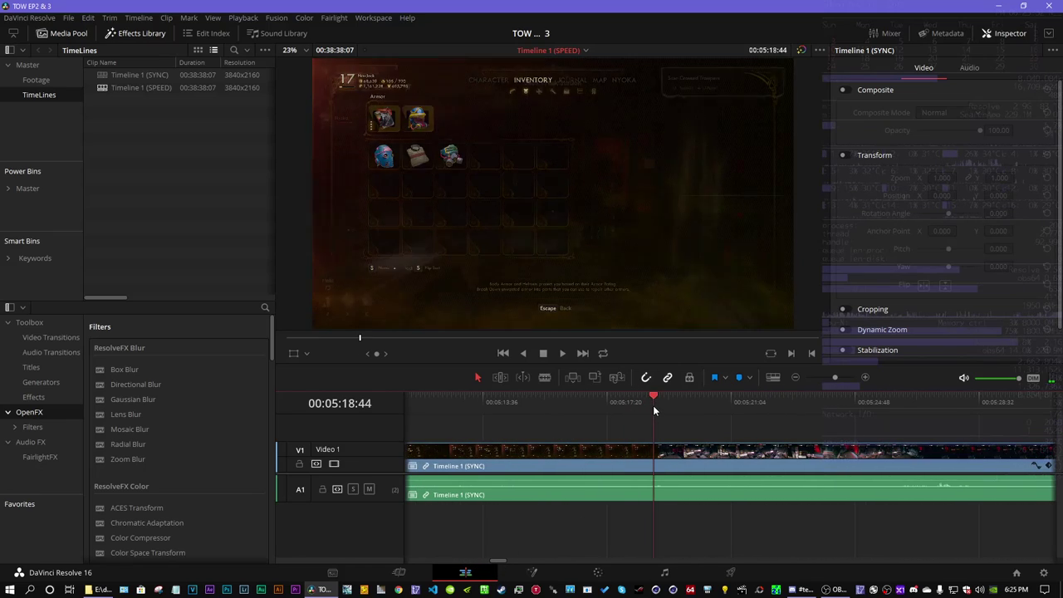
drag(835, 377, 855, 377)
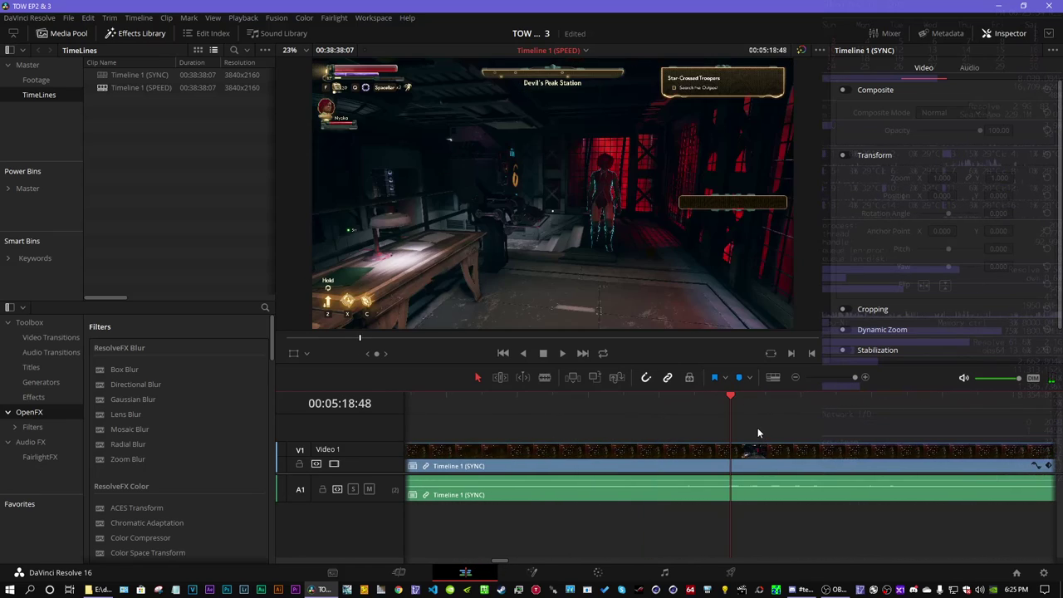
key(Left)
key(Left)
key(Left)
key(Right)
key(Right)
key(Right)
key(Left)
key(Left)
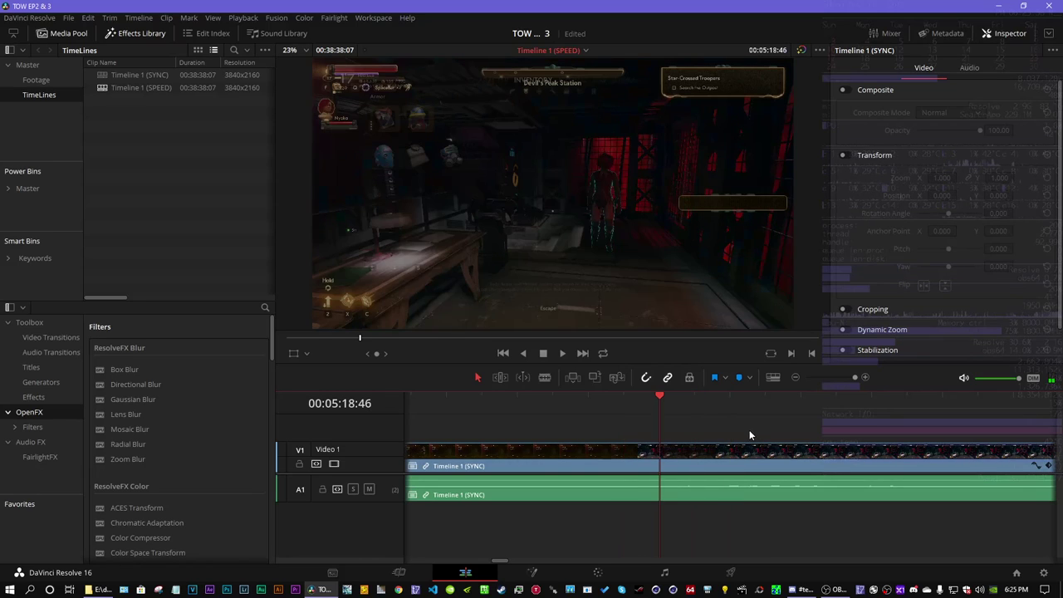
key(ctrl+b)
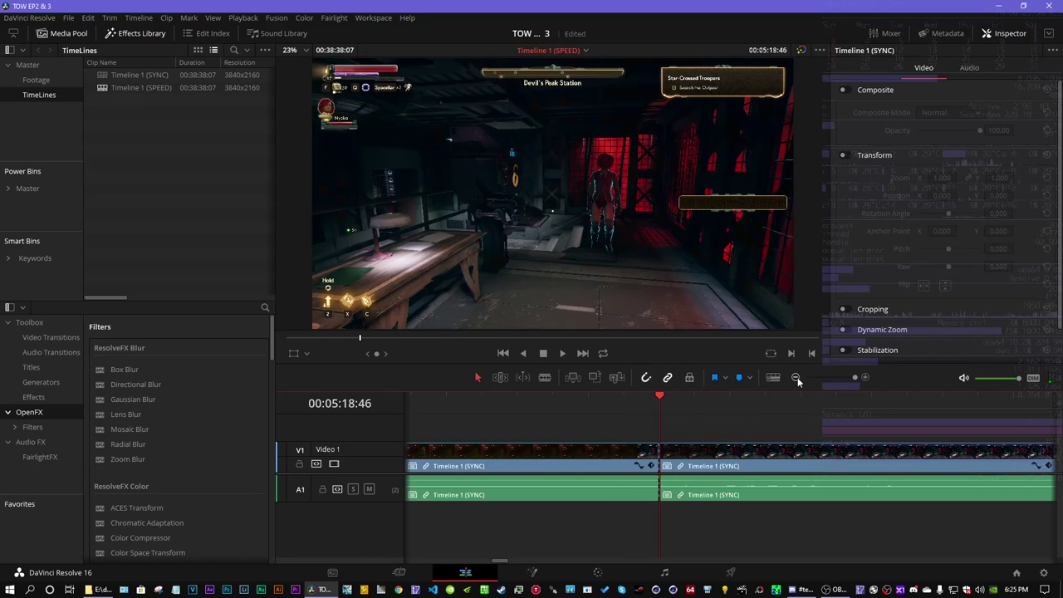
click(796, 377)
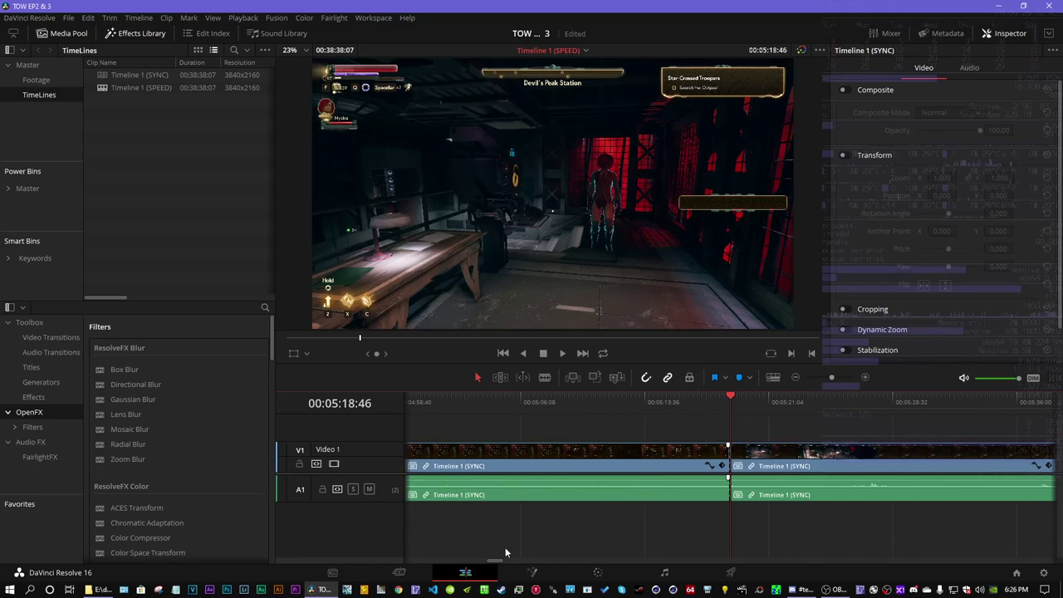
drag(496, 561, 446, 551)
- Change the speed of the clip after the 00:02:17:14 cut to 1000%
click(515, 400)
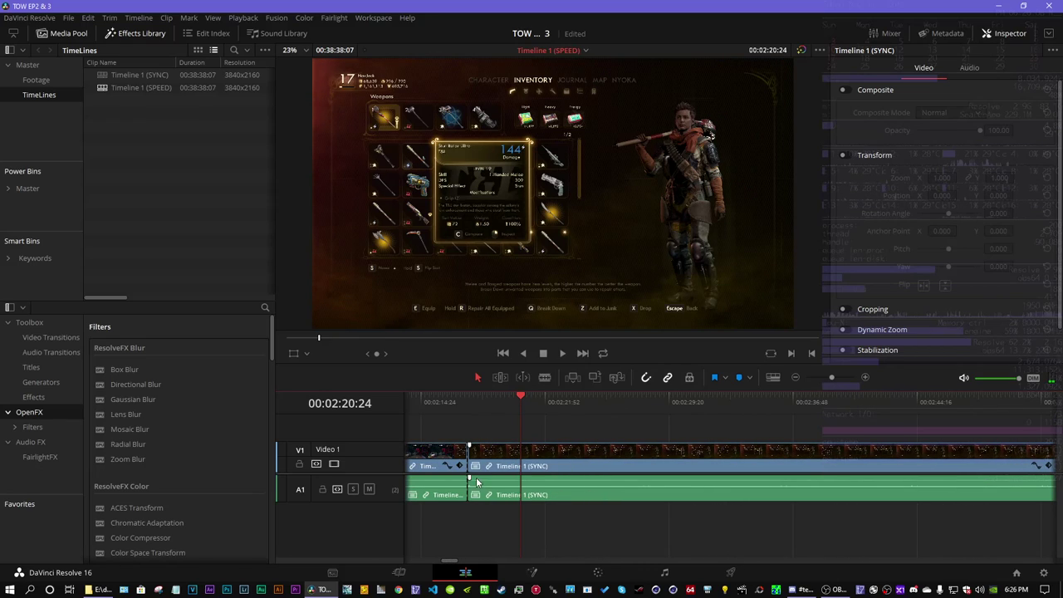
click(490, 457)
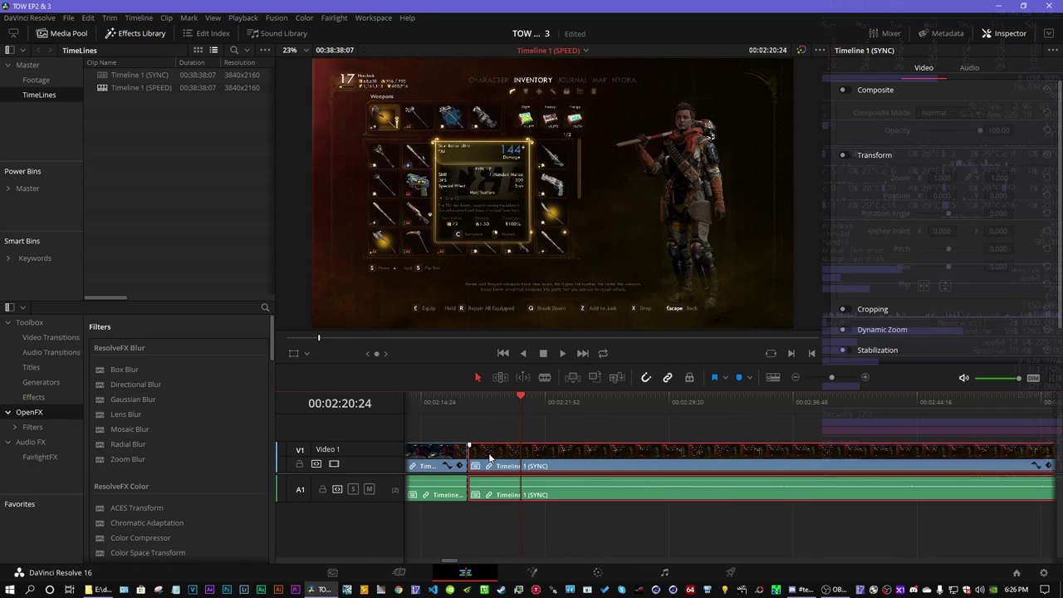
right_click(489, 457)
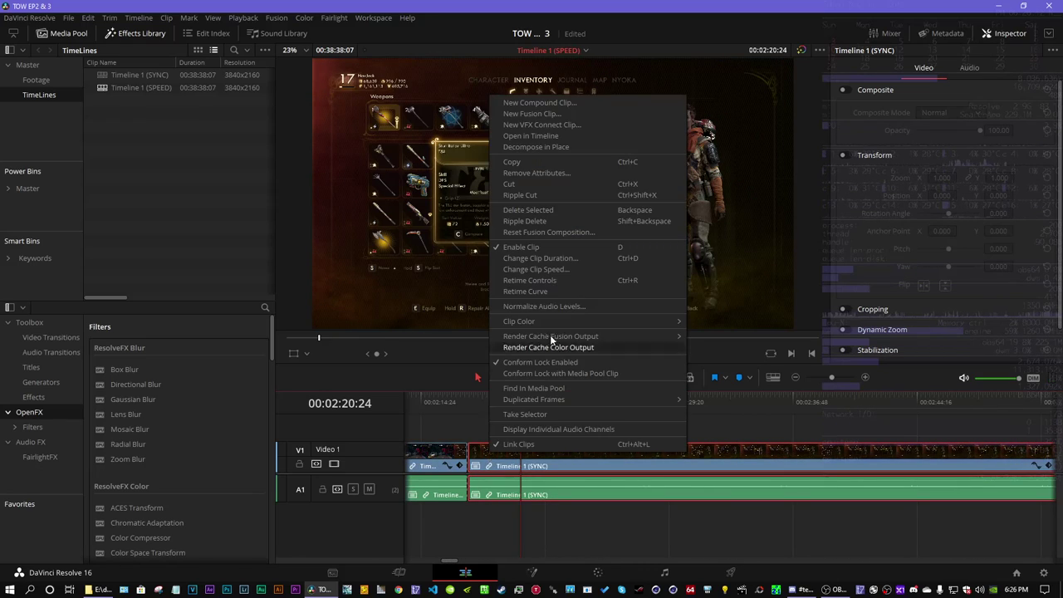
click(631, 304)
text(1000)
key(Return)
- Trim the sped-up clip's end back to about 00:02:35, leaving a gap after it
drag(770, 395, 768, 396)
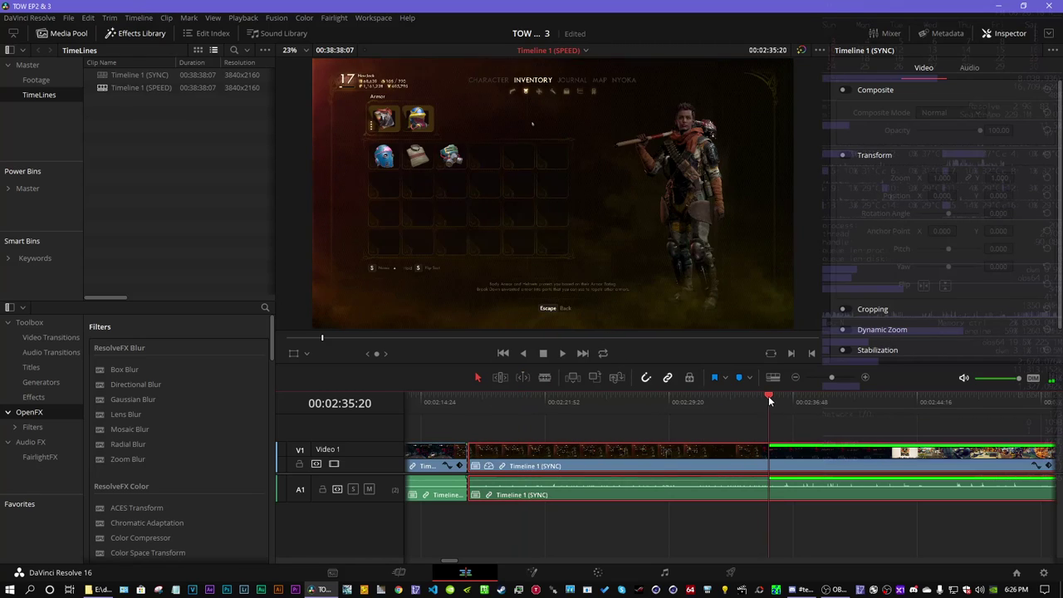
click(795, 377)
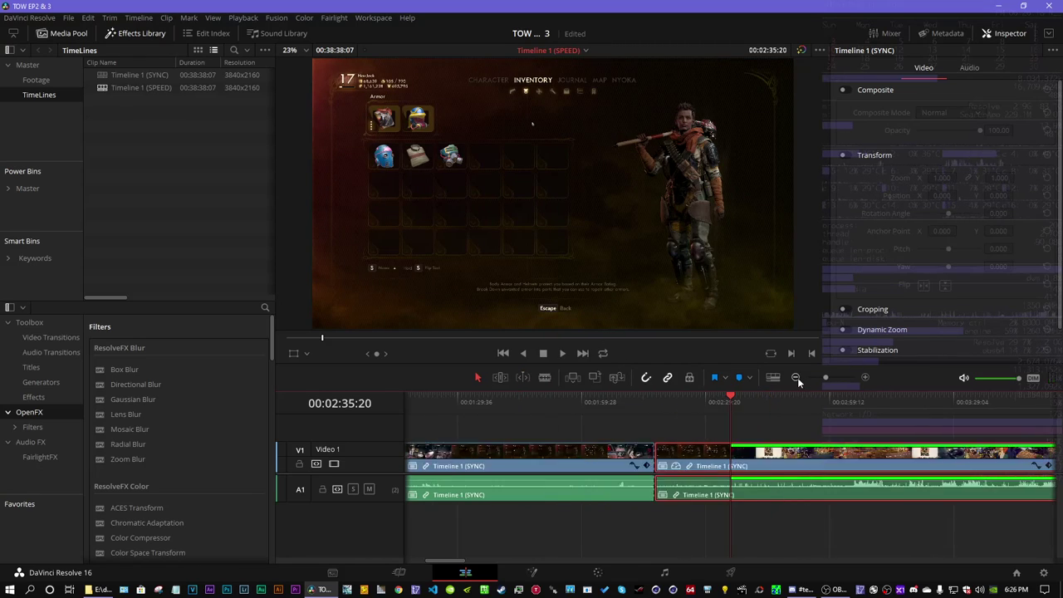
drag(454, 559, 499, 562)
drag(752, 462, 420, 462)
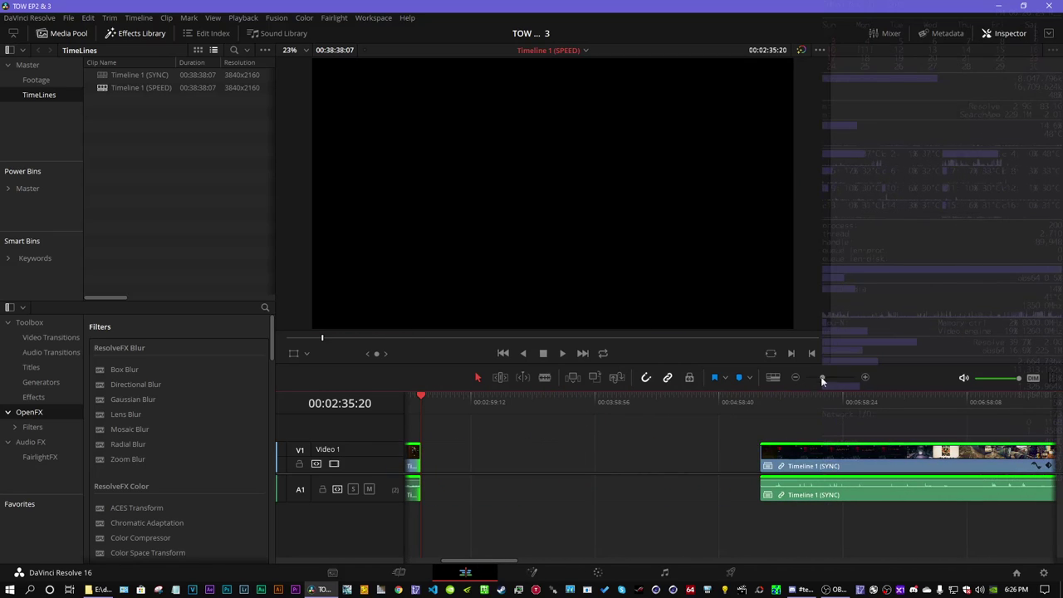
- Extend the sped-up clip's end slightly and ripple-delete the gap, shortening the timeline to 00:35:54:46
drag(823, 377, 855, 377)
drag(728, 461, 932, 455)
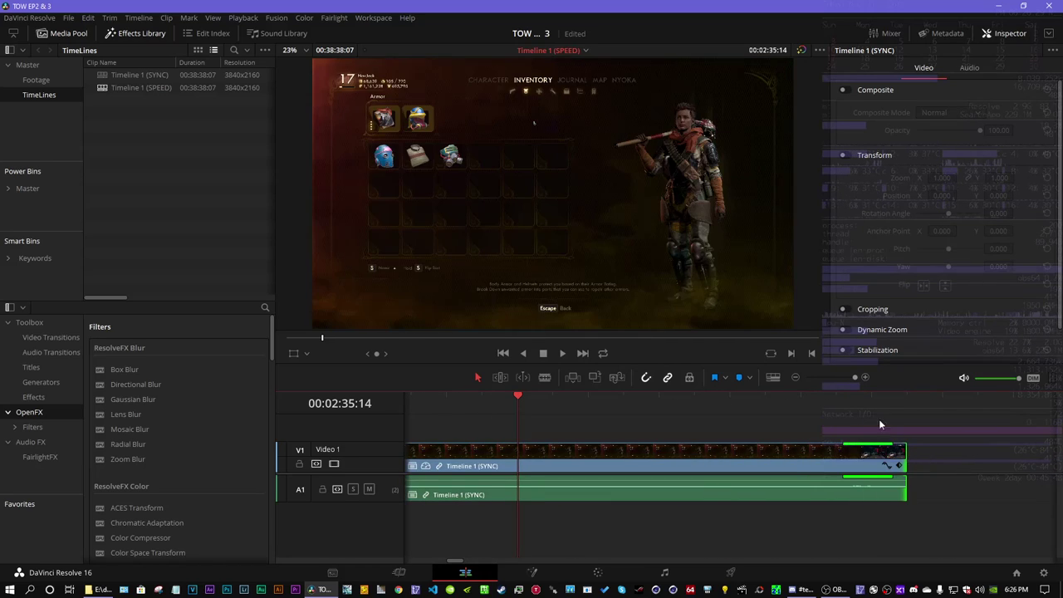
click(831, 396)
click(765, 400)
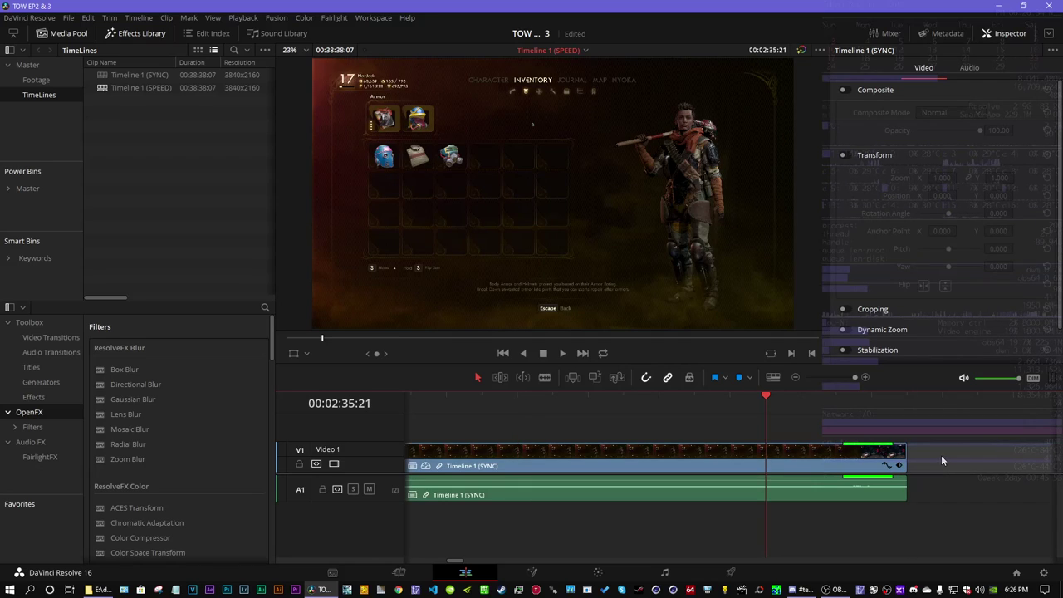
key(shift+F12)
key(Down)
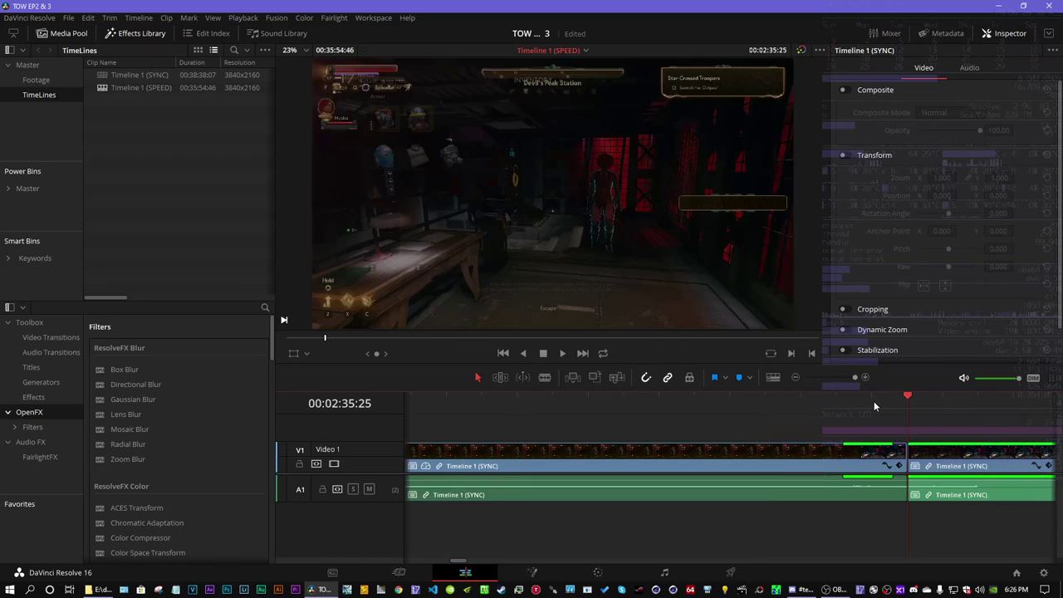
click(796, 378)
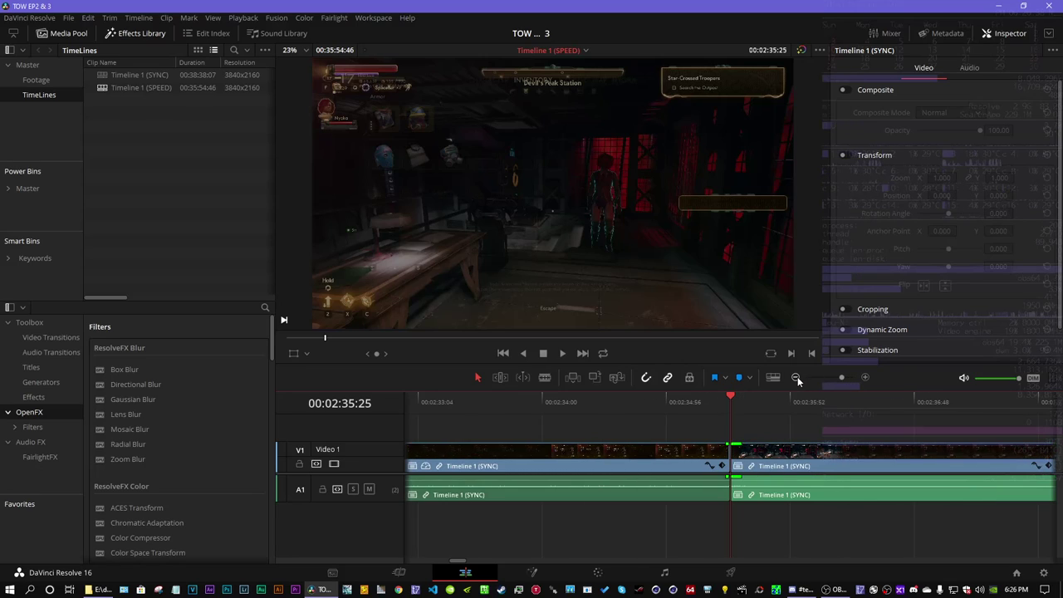
click(796, 378)
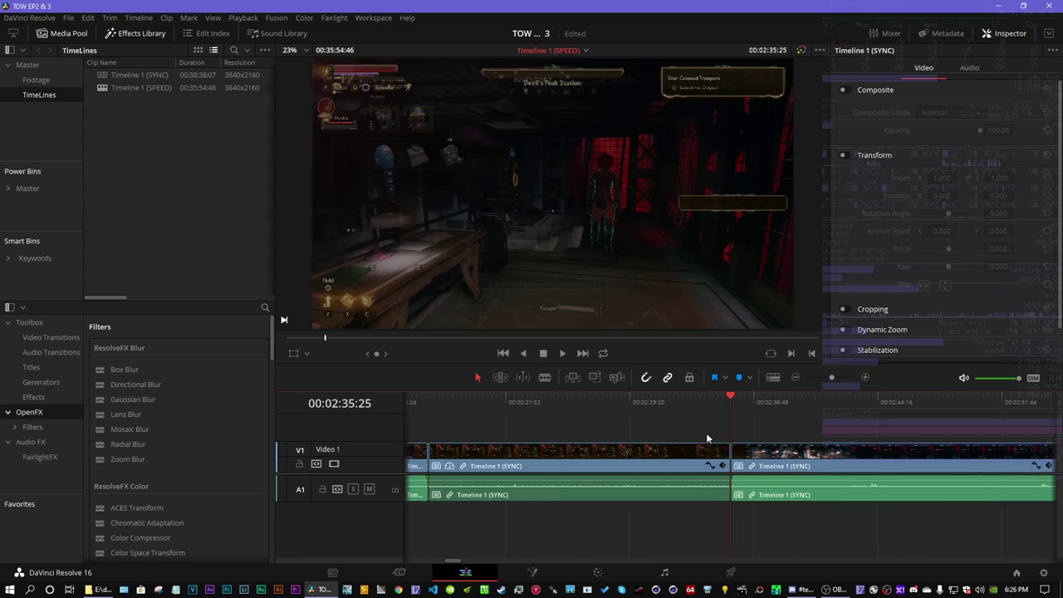
click(795, 378)
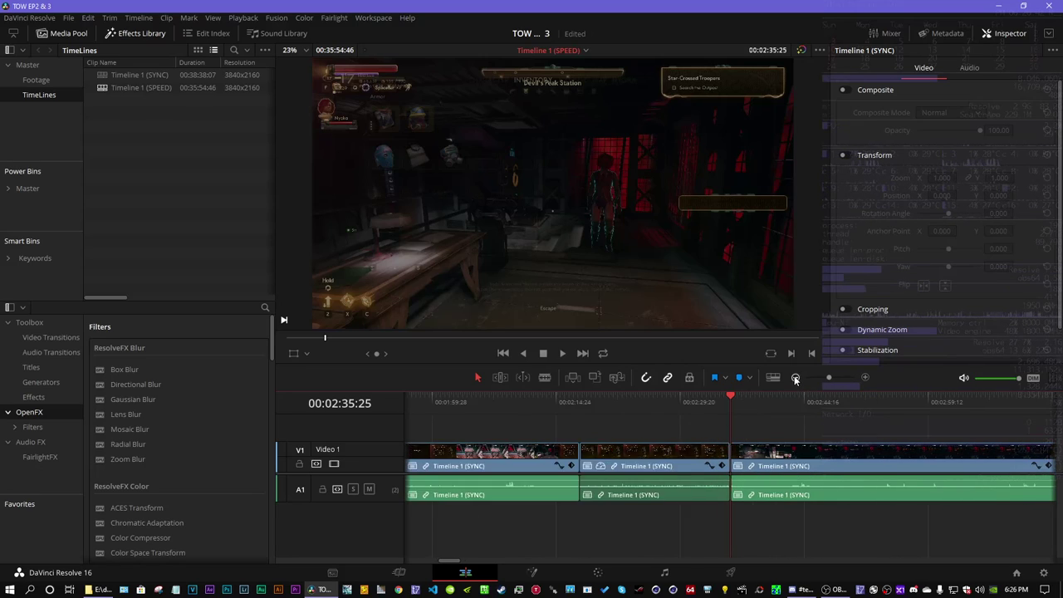
click(795, 378)
drag(462, 566, 493, 567)
drag(487, 396, 549, 407)
key(space)
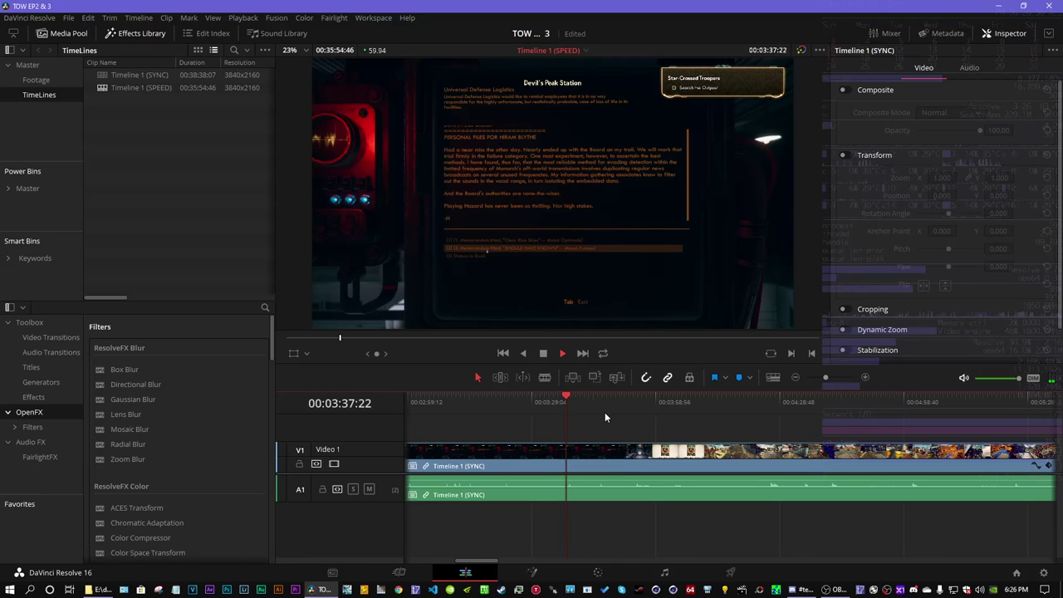
key(space)
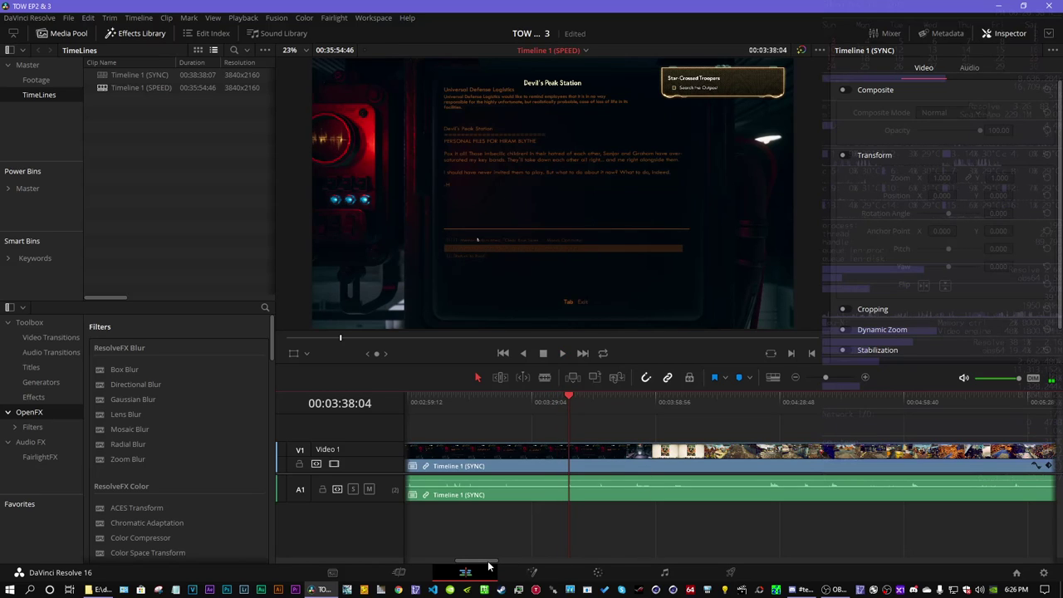
drag(468, 563, 732, 563)
drag(534, 402, 550, 400)
drag(827, 378, 855, 378)
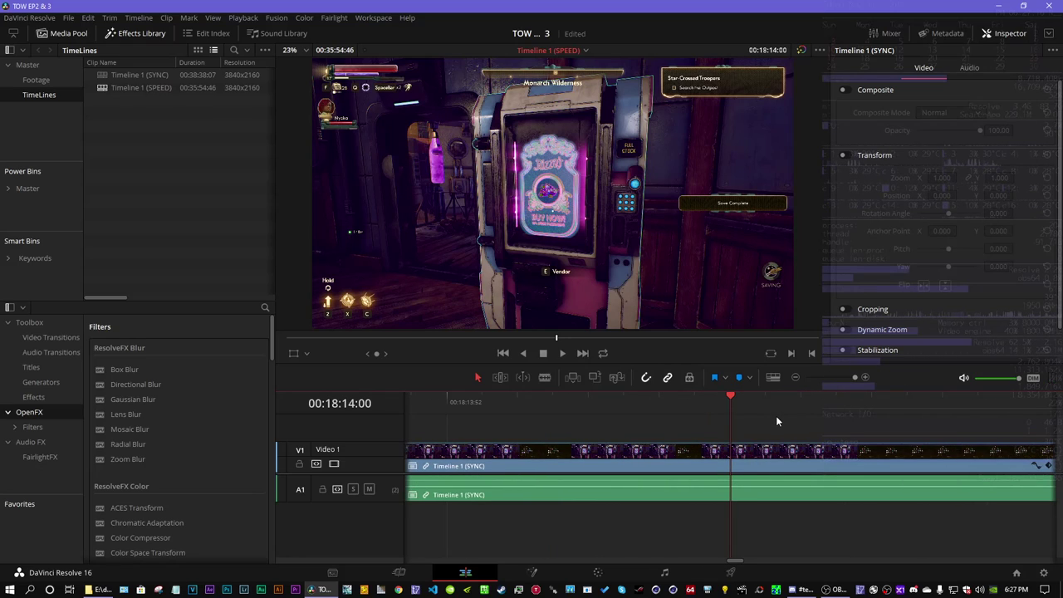
- Blade the SYNC clip on Video 1 and A1 at 00:18:14:03
key(Right)
key(Right)
key(Right)
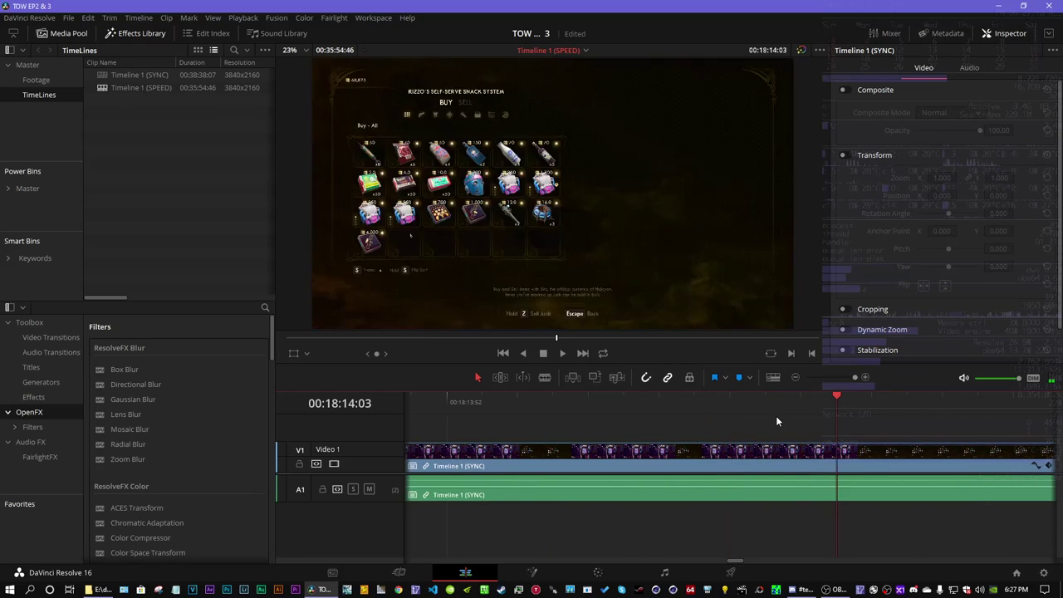
key(b)
click(841, 452)
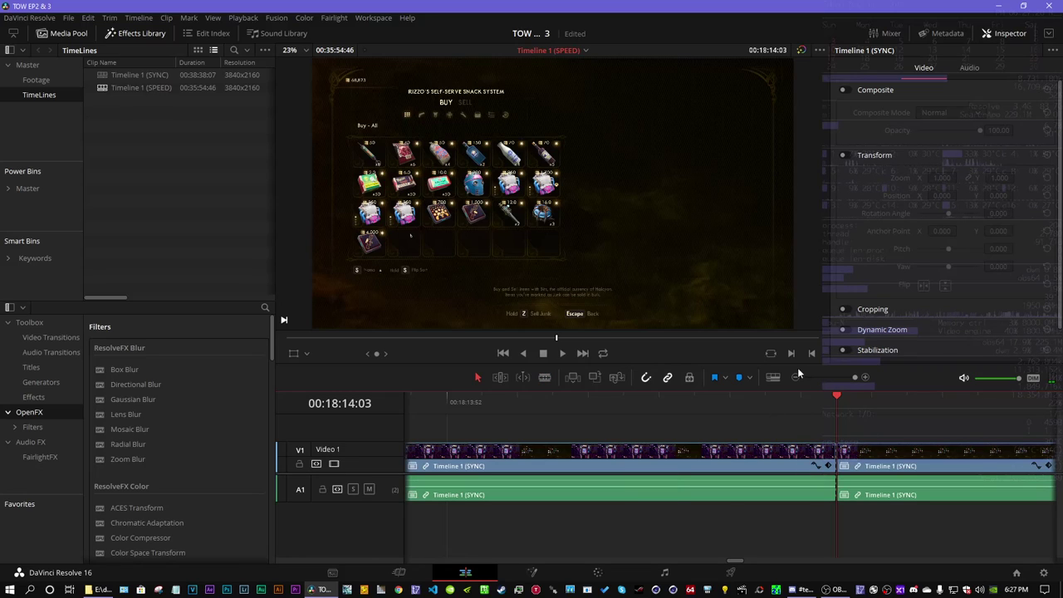
key(a)
click(795, 378)
click(795, 378)
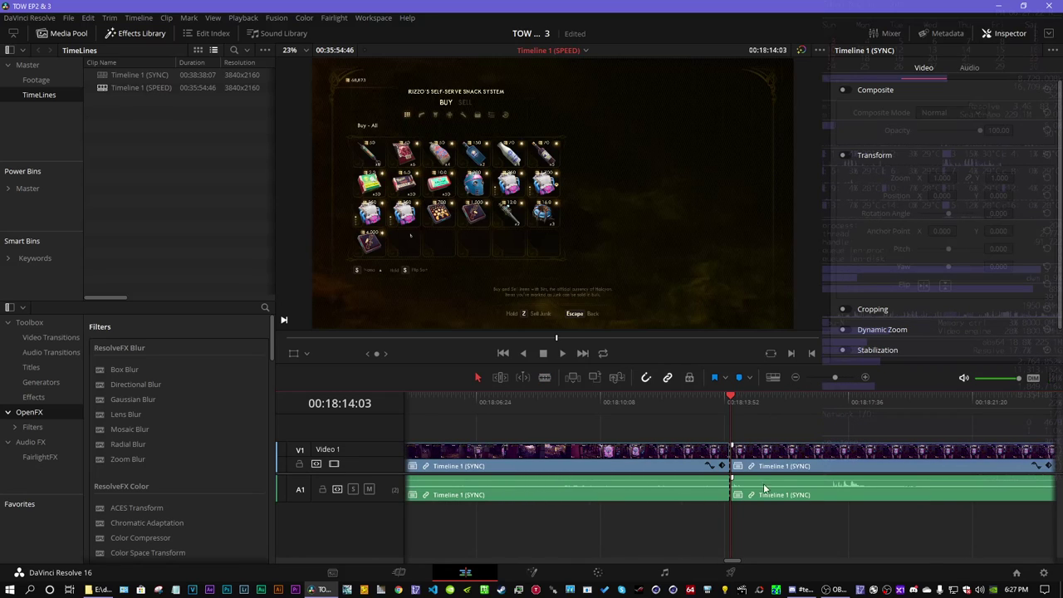
- Add a second cut to the SYNC clip at 00:19:42:00
drag(731, 563, 758, 564)
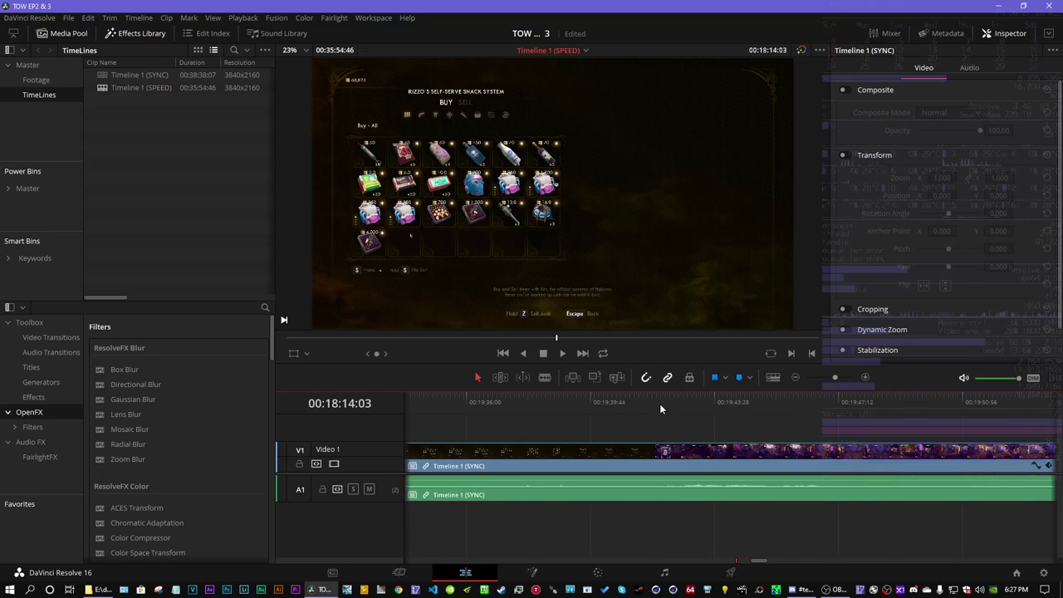
drag(656, 404, 669, 401)
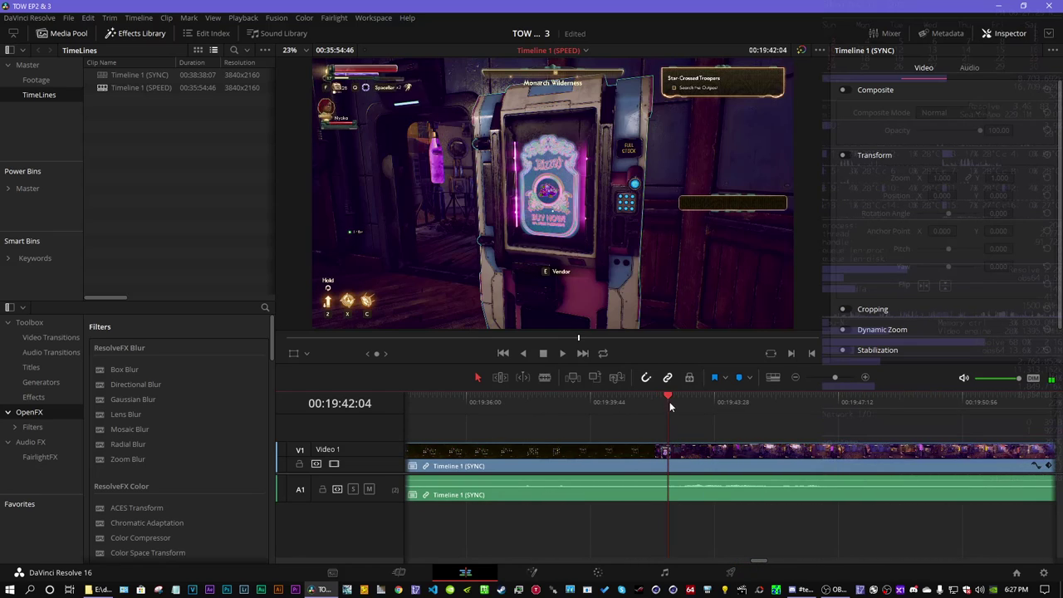
click(865, 377)
key(Left)
key(Left)
key(Left)
key(Left)
key(Right)
key(Right)
key(Left)
key(Left)
key(b)
click(590, 457)
key(a)
- Save the project with both new cuts
click(832, 377)
key(ctrl+s)
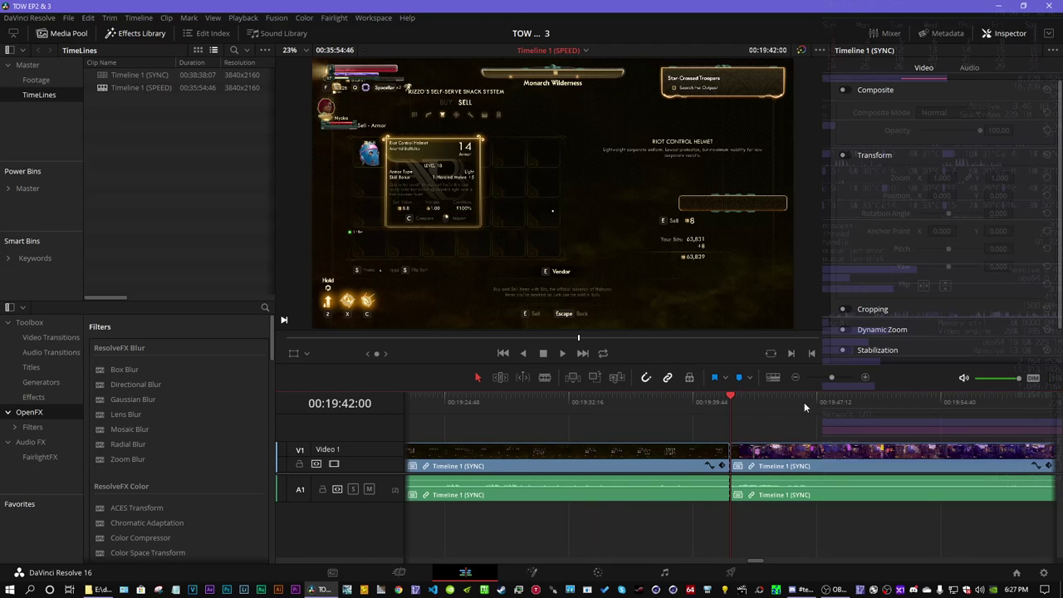
mouse_move(752, 556)
mouse_down()
mouse_move(720, 565)
mouse_move(735, 563)
mouse_up()
- Set the clip between the two cuts to 200% speed
right_click(562, 459)
click(630, 267)
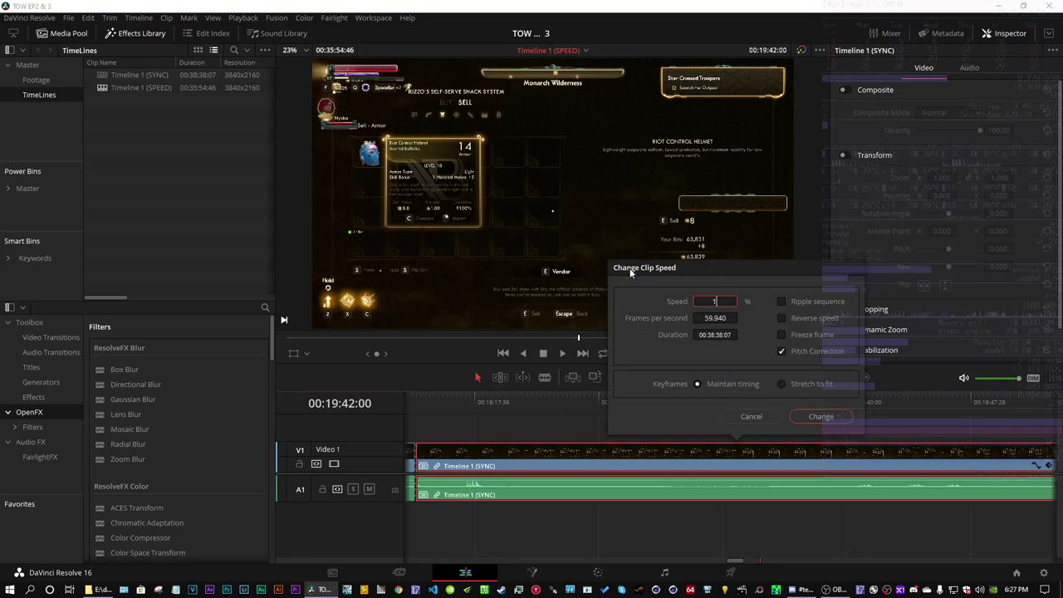
text(200)
key(Return)
- Extend the sped-up clip's end slightly and ripple-delete the gap, shortening the timeline to 00:34:35:38
click(562, 402)
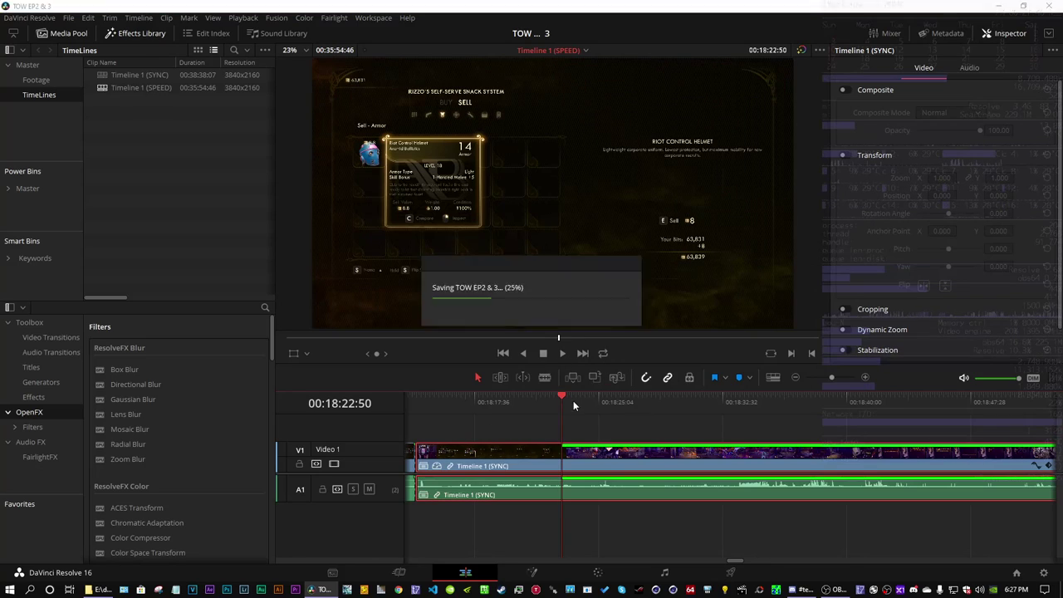
click(795, 377)
click(794, 377)
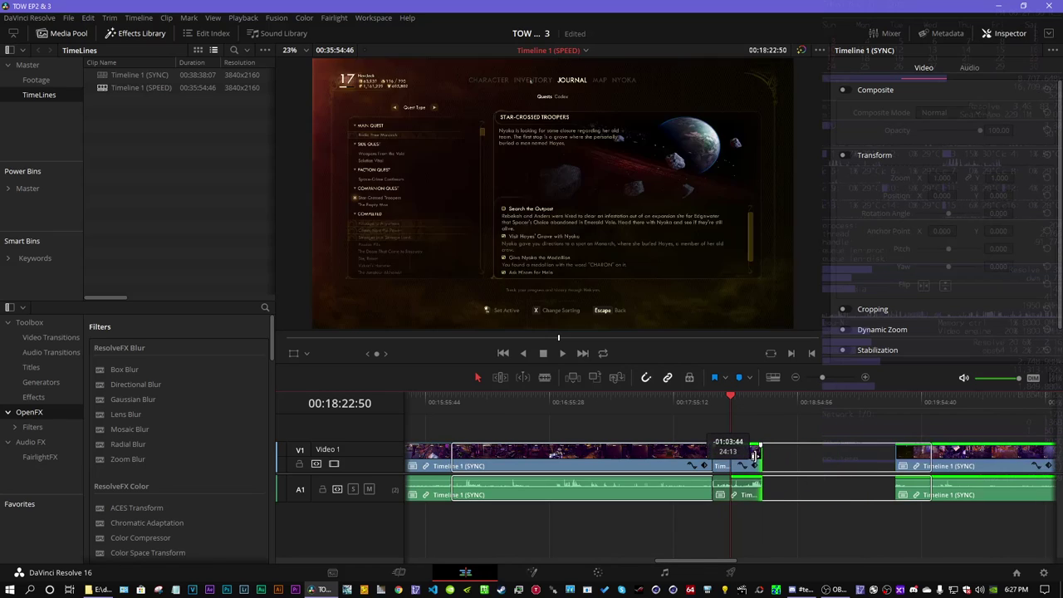
drag(822, 377, 872, 380)
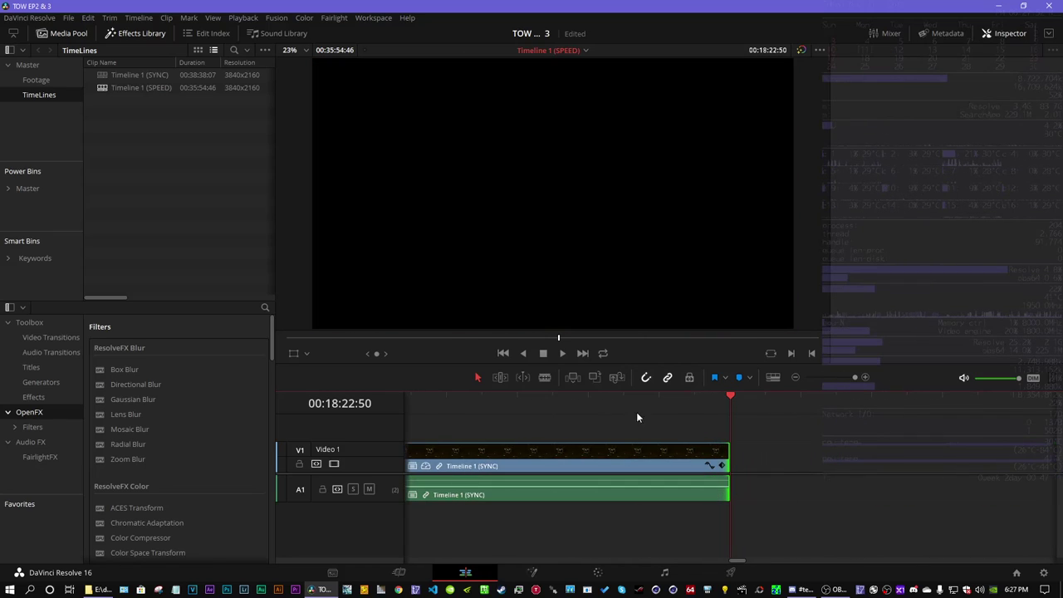
drag(722, 455, 800, 456)
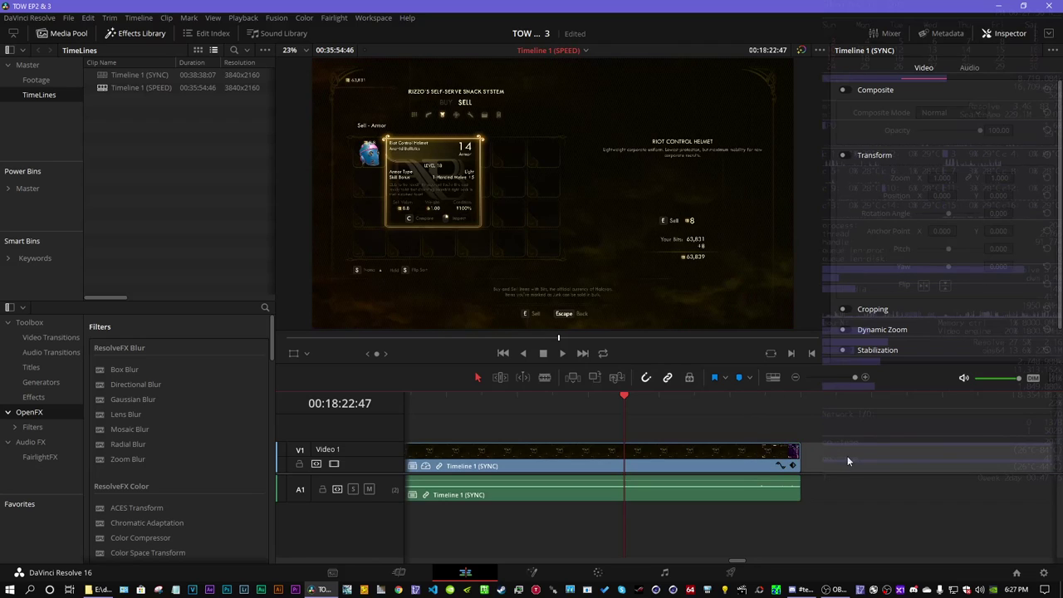
key(shift+F12)
click(798, 400)
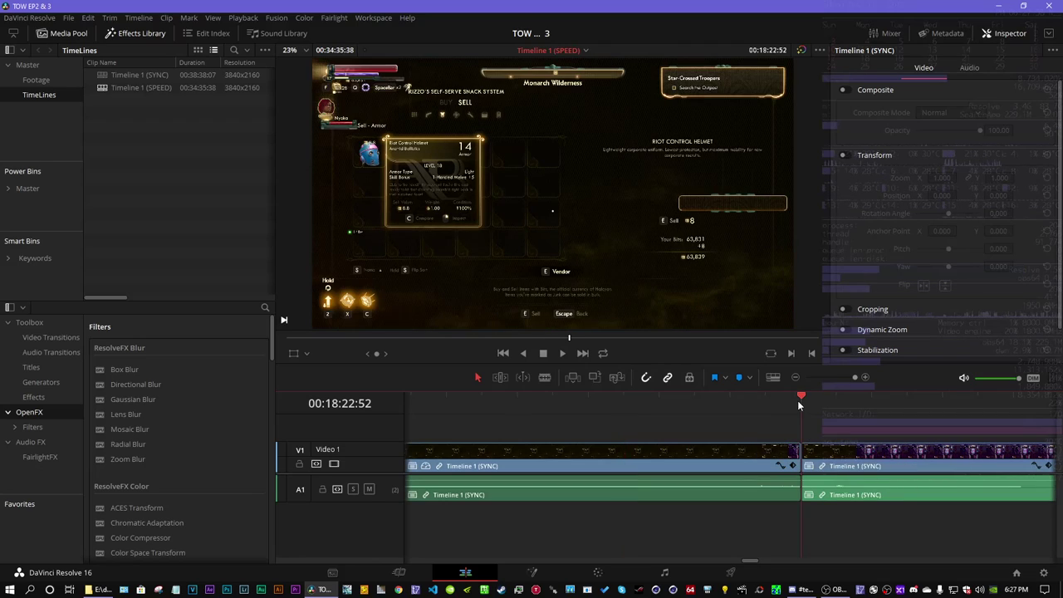
drag(850, 377, 830, 377)
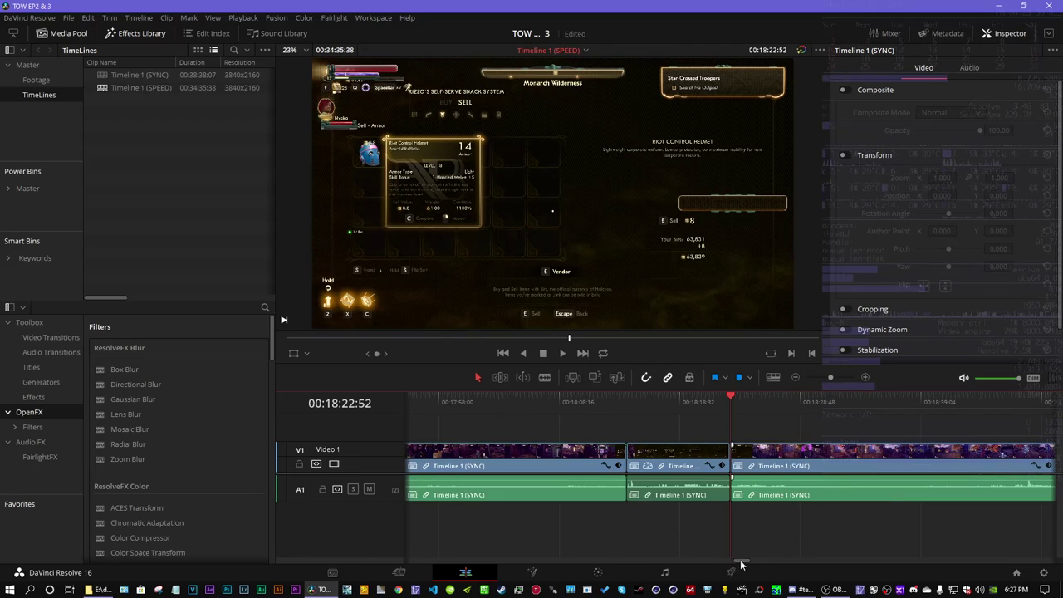
drag(744, 561, 862, 559)
click(537, 399)
drag(537, 399, 569, 396)
drag(828, 378, 900, 374)
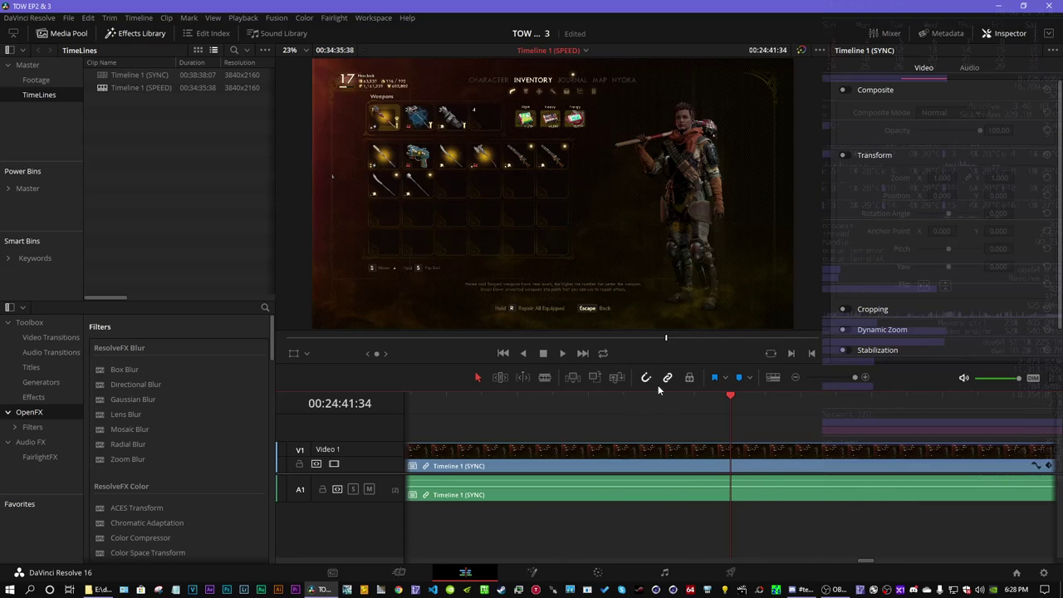
- Zoom in on the inventory footage and split video and audio at the frame where the inventory is fully open
drag(673, 398, 517, 399)
click(797, 378)
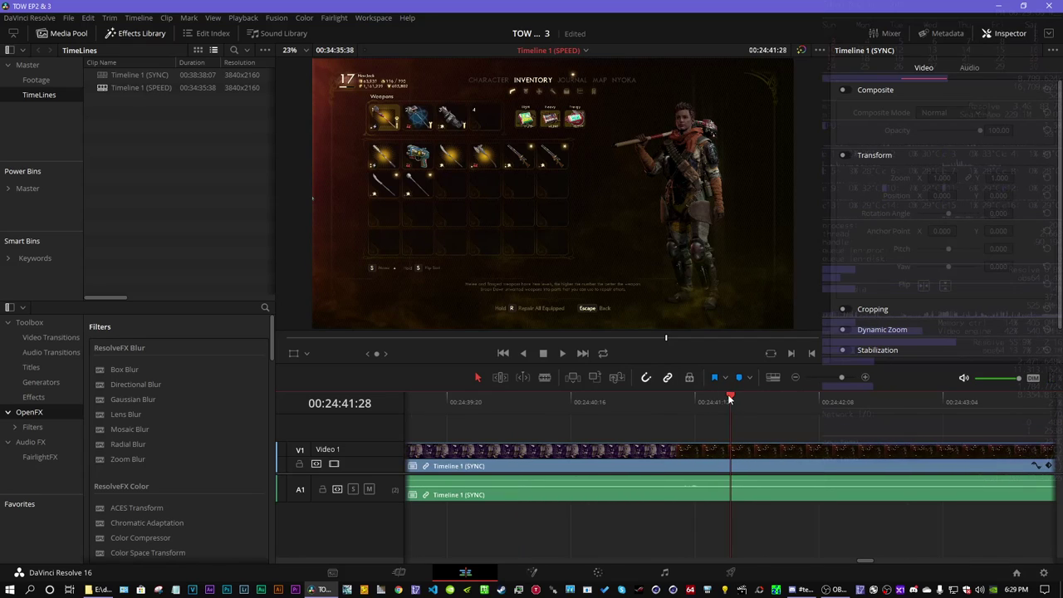
drag(730, 397, 686, 400)
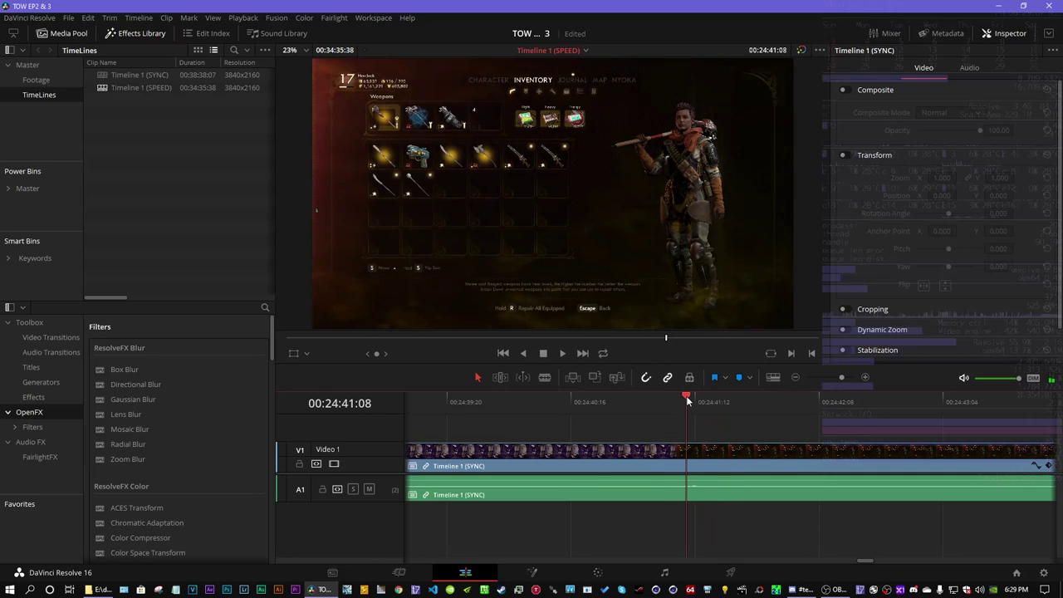
click(842, 379)
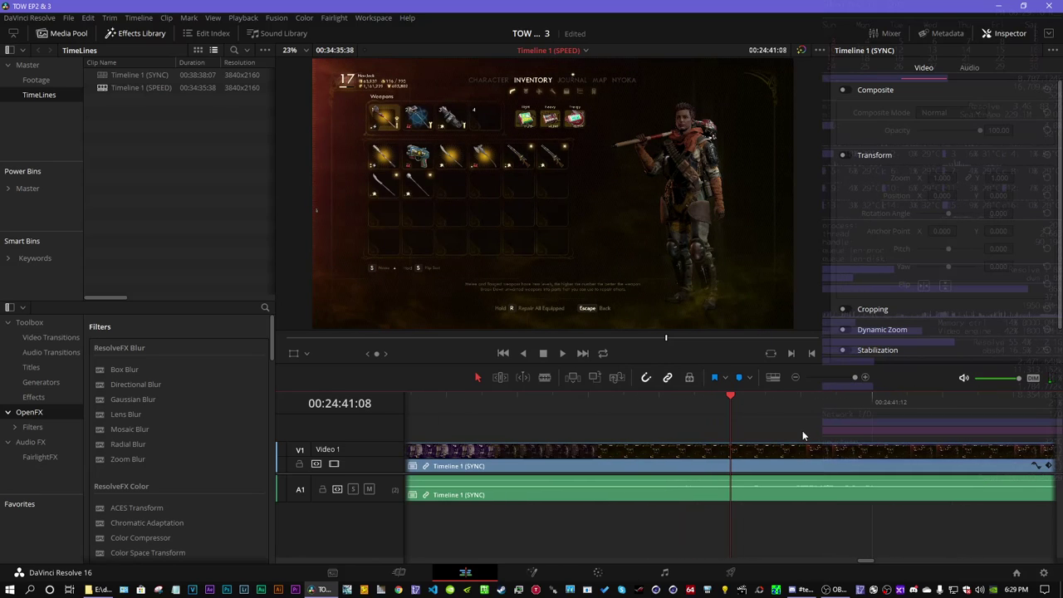
key(Left)
key(Left)
key(Left)
key(Right)
key(Right)
key(Left)
key(Left)
key(Right)
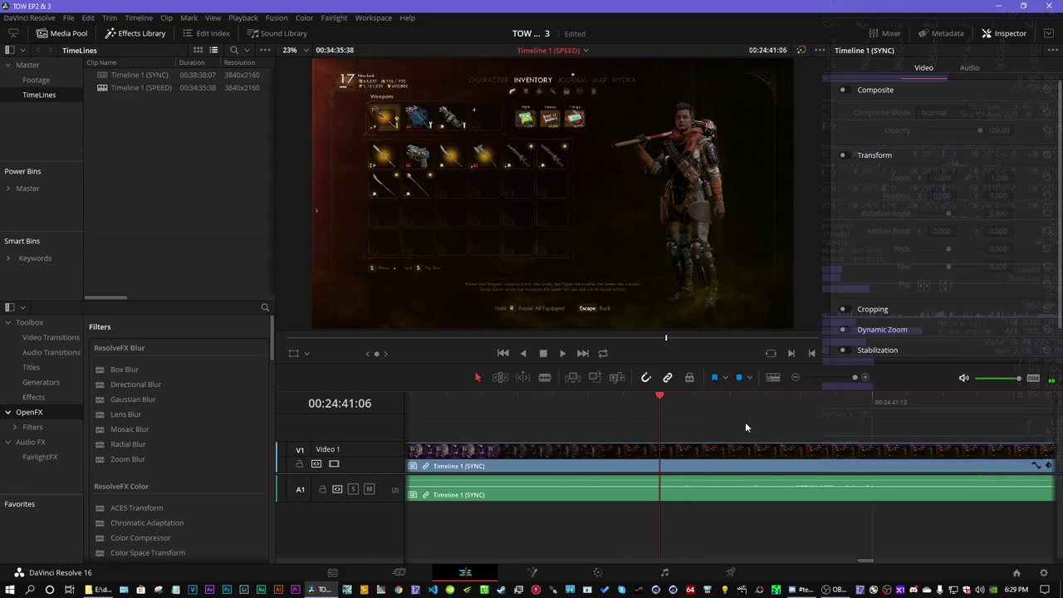
key(ctrl+b)
- Step through the neighbouring frames to check the cut point
key(Left)
key(Left)
key(Left)
key(Left)
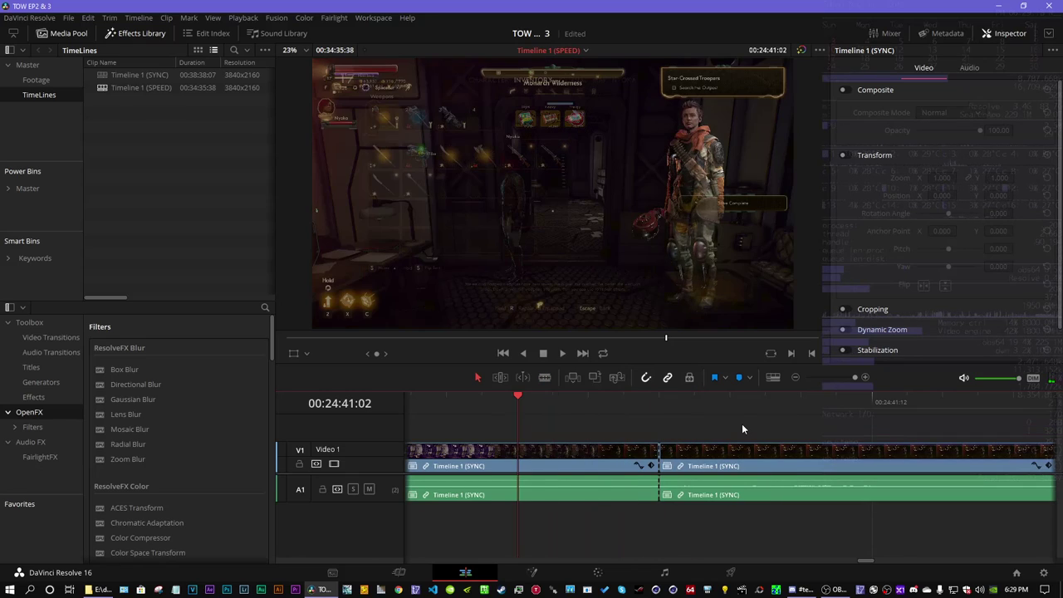
key(Left)
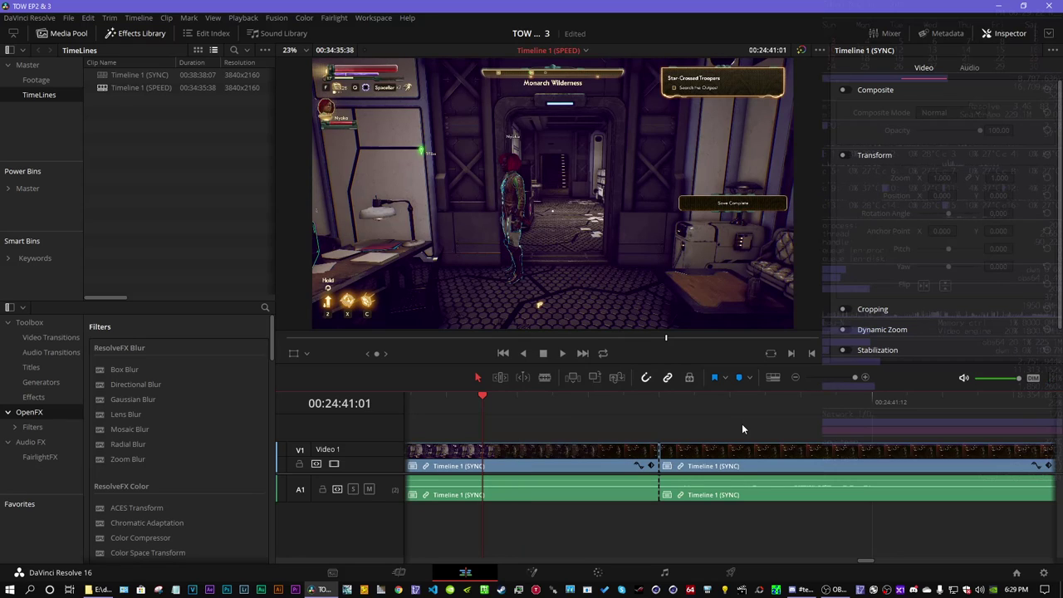
key(Right)
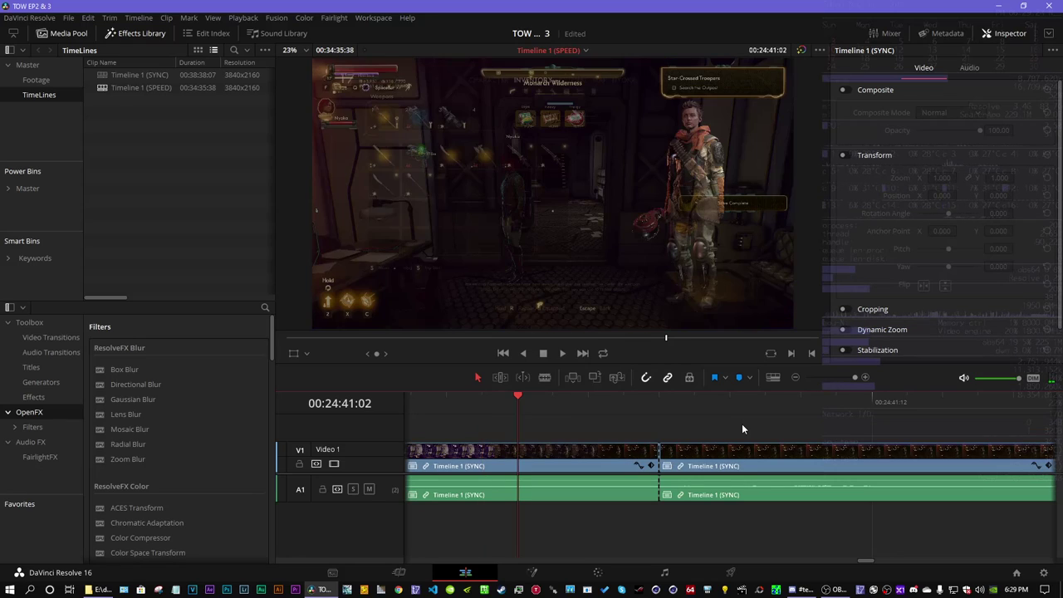
key(Right)
key(Right)
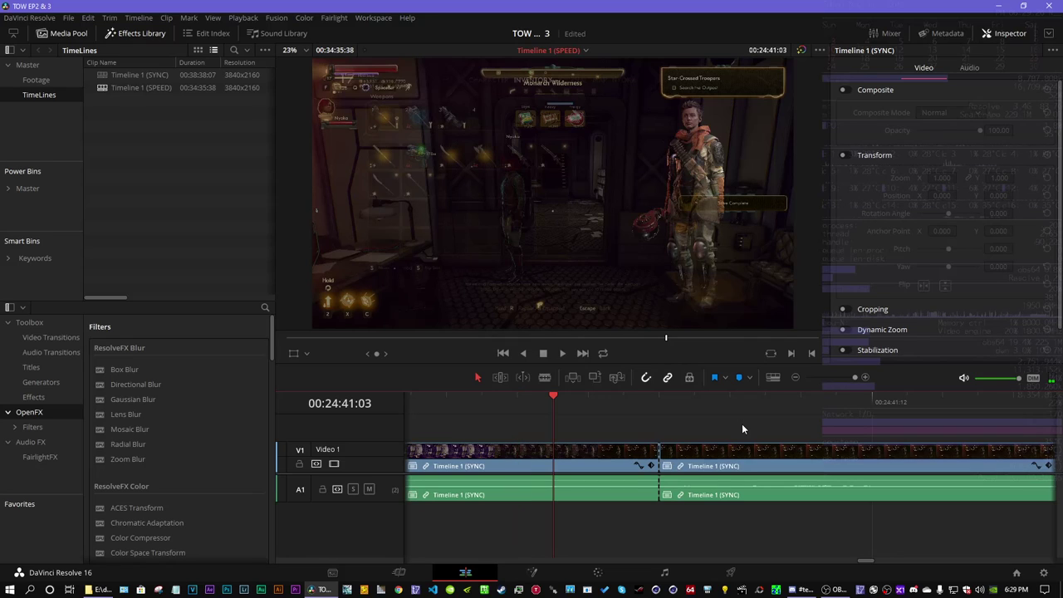
key(Right)
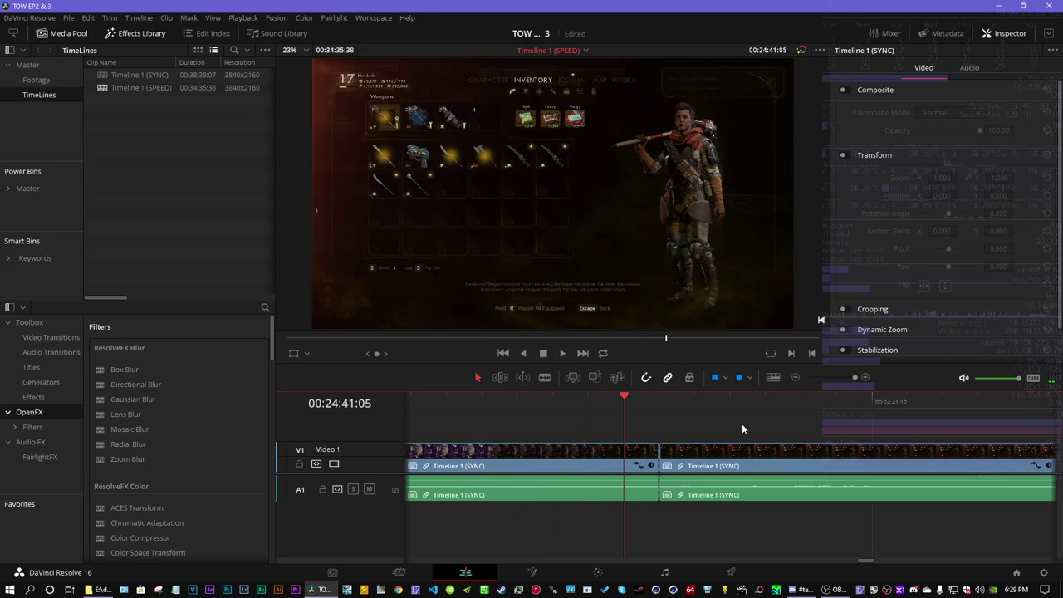
key(Left)
key(Right)
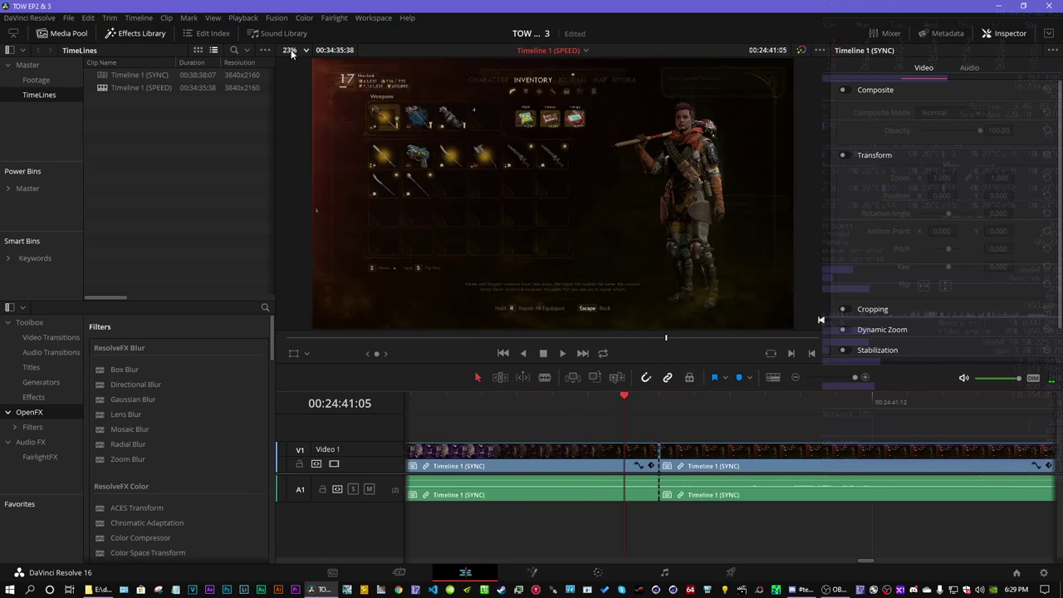
- Compare frames around 00:24:41:06 at 100% viewer zoom, then return the viewer to fit
click(291, 51)
click(294, 135)
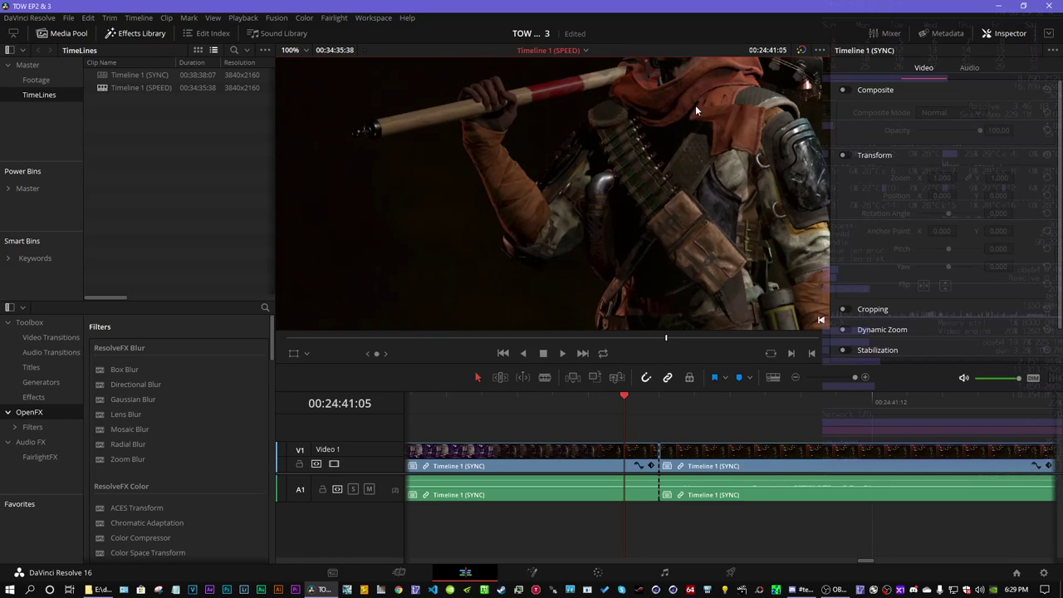
drag(692, 107, 623, 216)
key(Left)
key(Right)
key(Left)
key(Right)
key(Left)
key(Right)
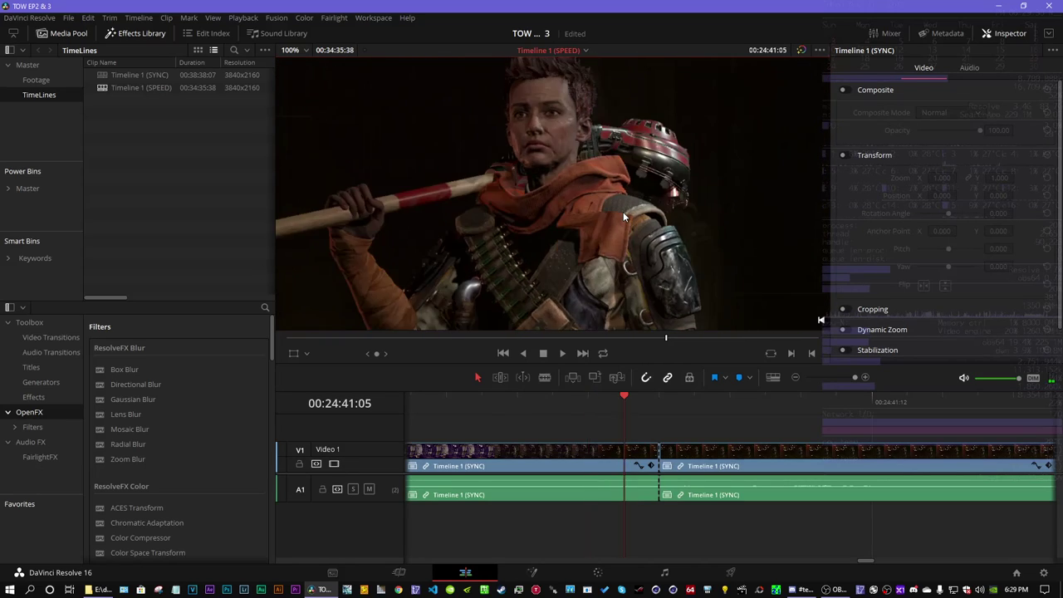
key(Left)
key(Right)
key(Right)
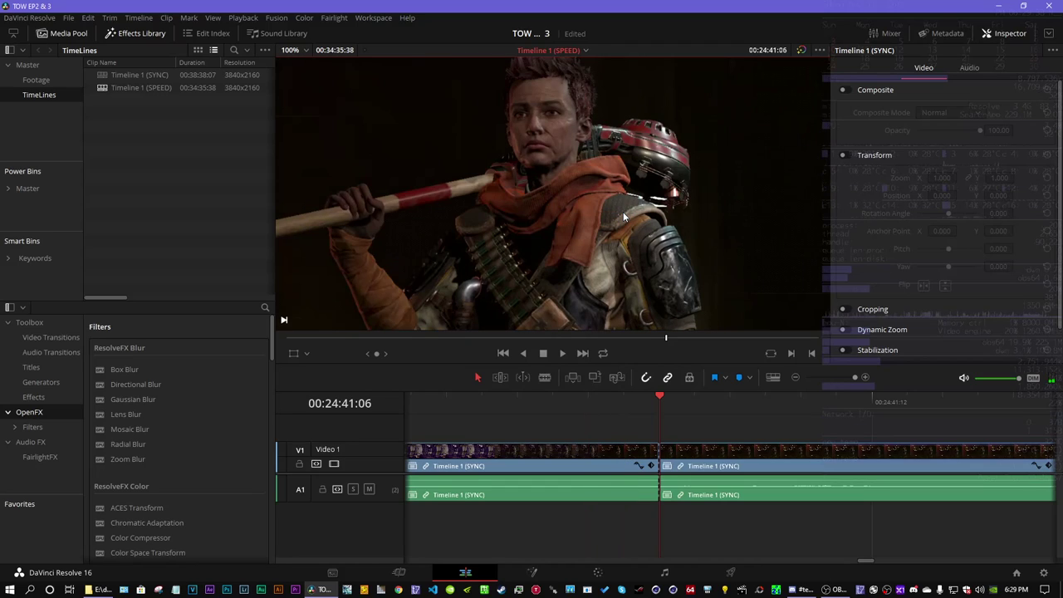
key(Left)
key(Left)
click(299, 50)
click(291, 63)
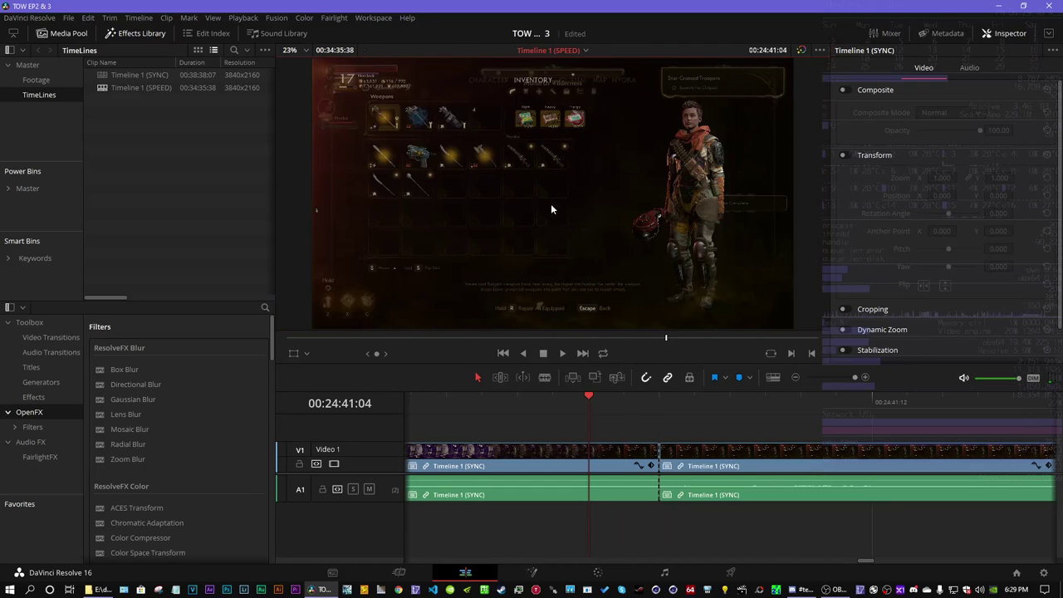
key(Right)
key(Right)
click(839, 377)
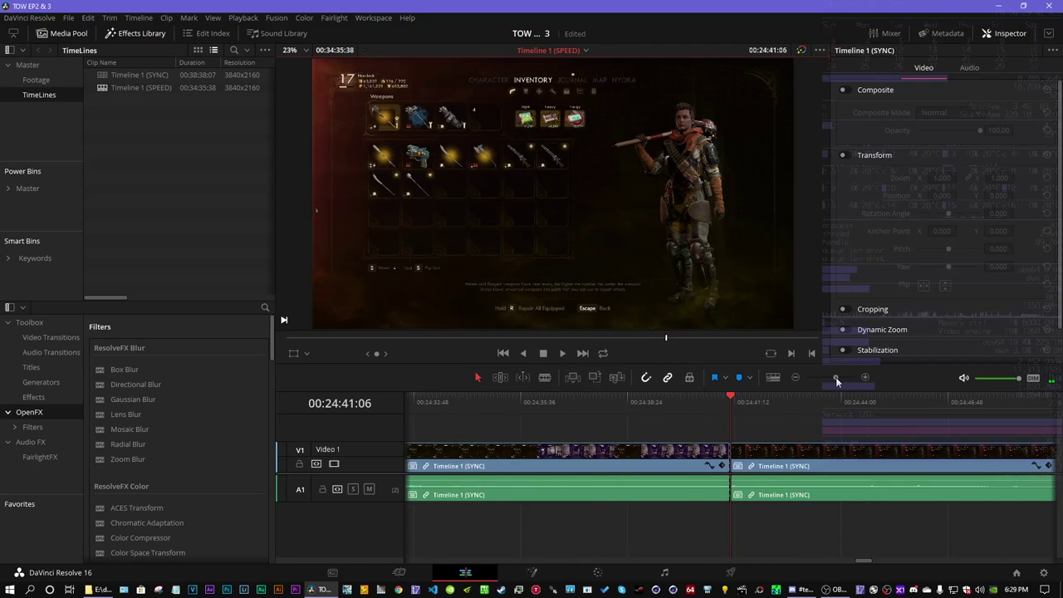
- Find the frame where the inventory fades back to gameplay and cut the clip at 00:25:16:35
mouse_move(866, 560)
mouse_down()
mouse_move(939, 565)
mouse_move(830, 563)
mouse_move(874, 560)
mouse_up()
click(641, 400)
drag(641, 398, 700, 399)
click(865, 377)
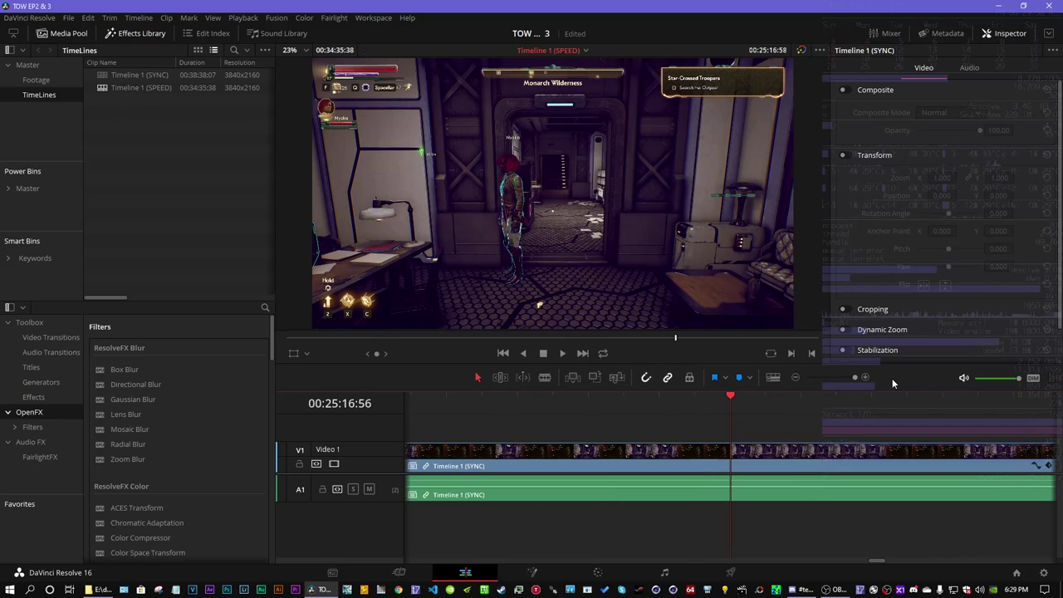
key(Right)
key(Left)
key(Left)
key(Left)
key(Left)
key(Left)
key(Left)
key(Left)
key(Left)
key(Left)
key(Left)
key(Left)
key(Left)
key(Left)
key(Left)
key(Left)
key(Left)
key(Left)
key(Left)
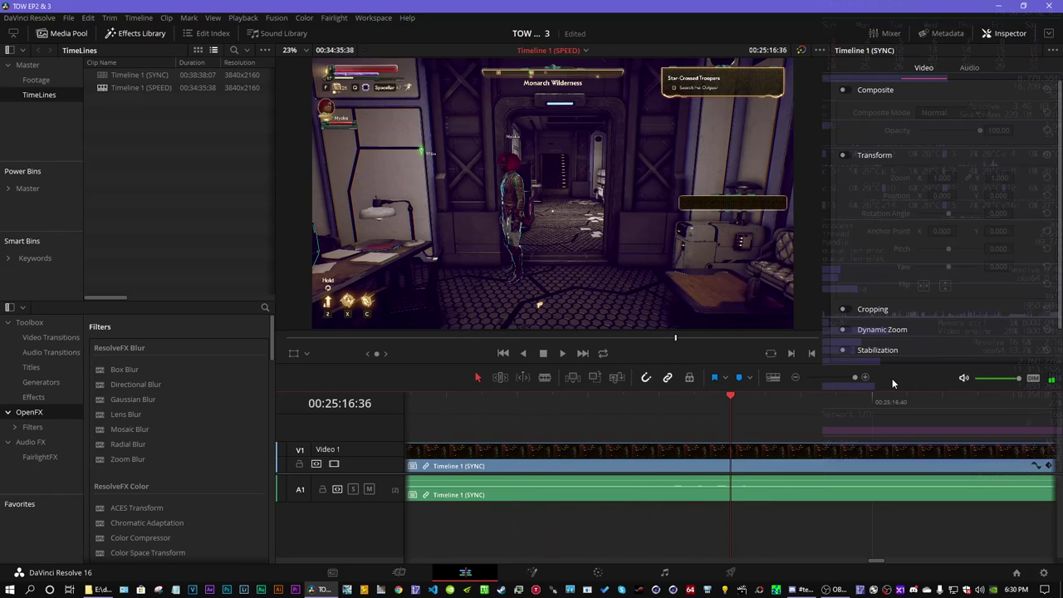
key(Left)
key(Left)
key(Left)
key(Left)
key(Left)
key(Right)
key(Right)
key(Left)
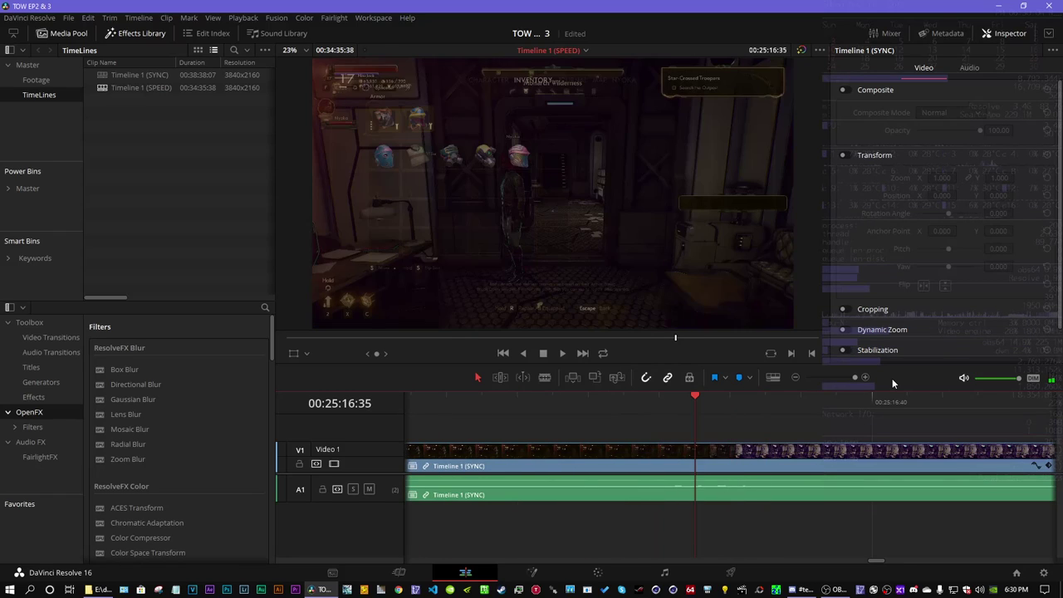
key(Right)
key(Left)
key(ctrl+b)
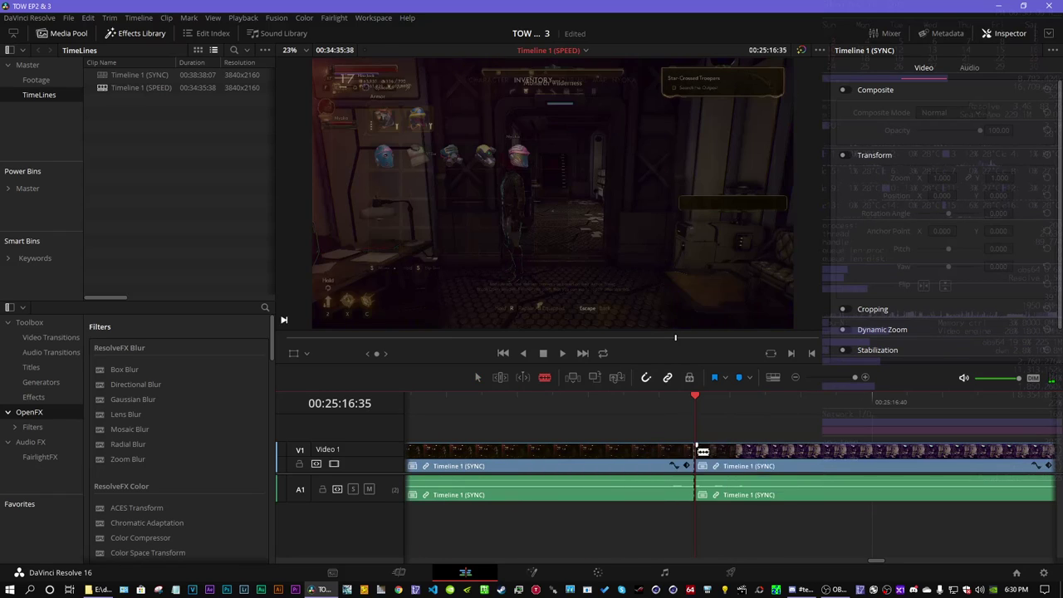
click(832, 376)
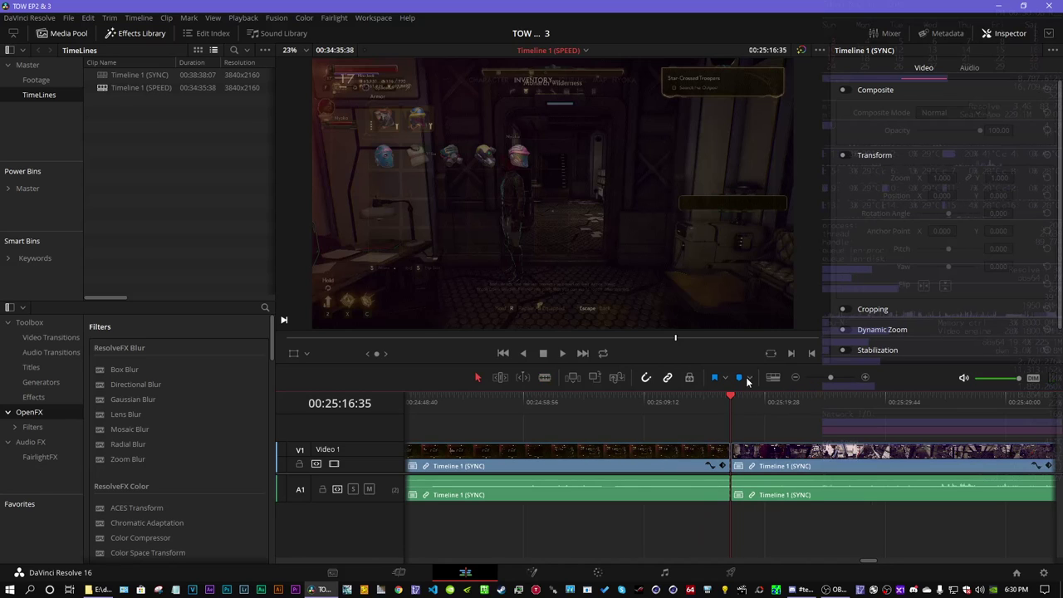
- Set the inventory section clip to 1000% speed
right_click(493, 460)
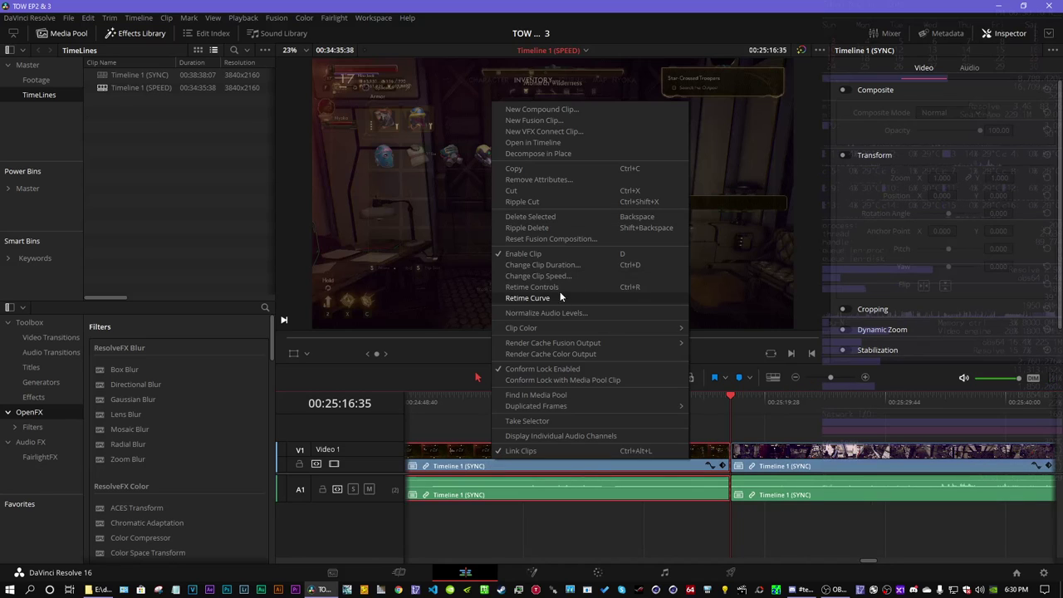
click(561, 276)
text(1000)
key(Return)
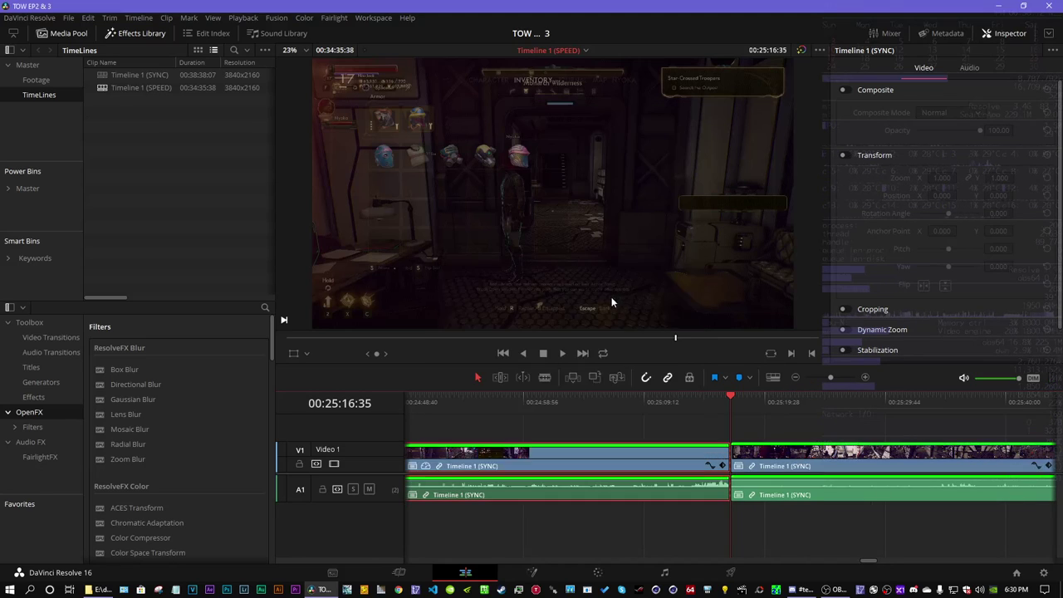
- Trim the sped-up clip's end shorter, then extend it back out
click(795, 377)
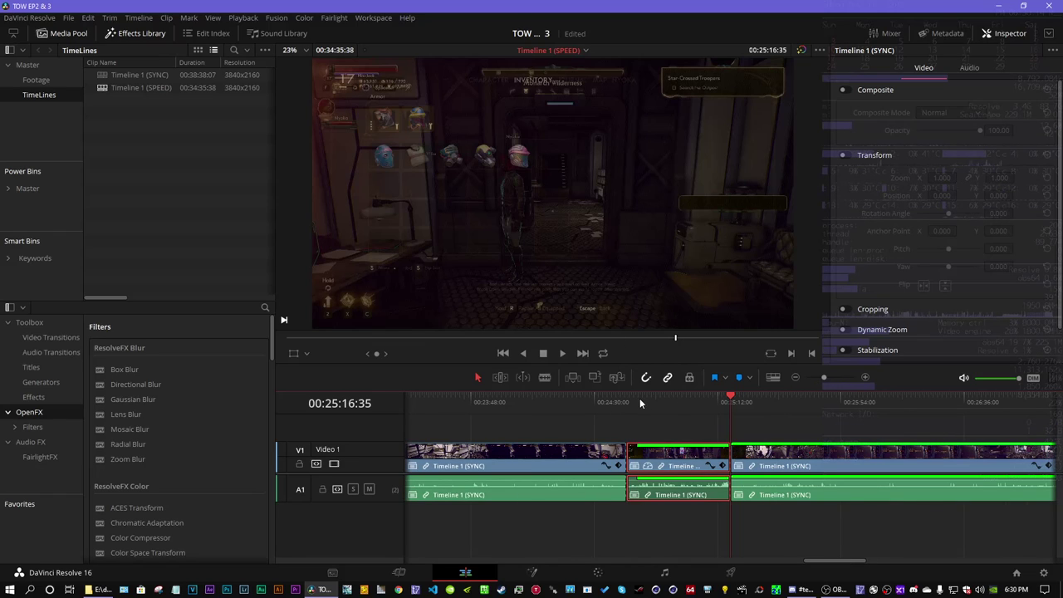
click(637, 399)
click(825, 377)
drag(825, 377, 827, 376)
drag(910, 457, 729, 458)
drag(829, 378, 896, 374)
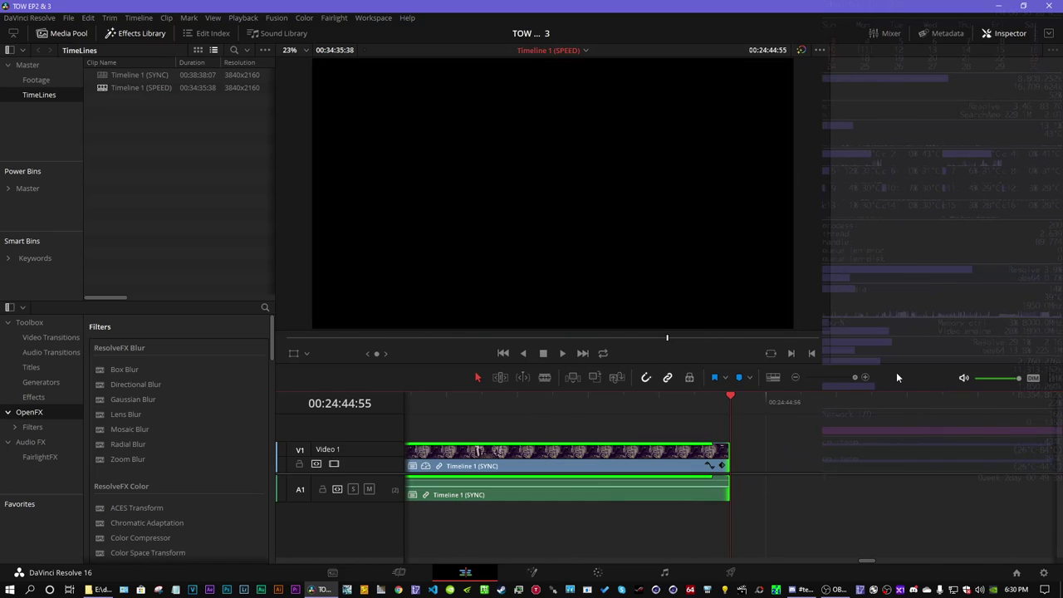
click(623, 402)
click(720, 452)
drag(724, 453, 861, 446)
- Re-trim the clip's end, nudge it by a frame, and save the project
click(796, 378)
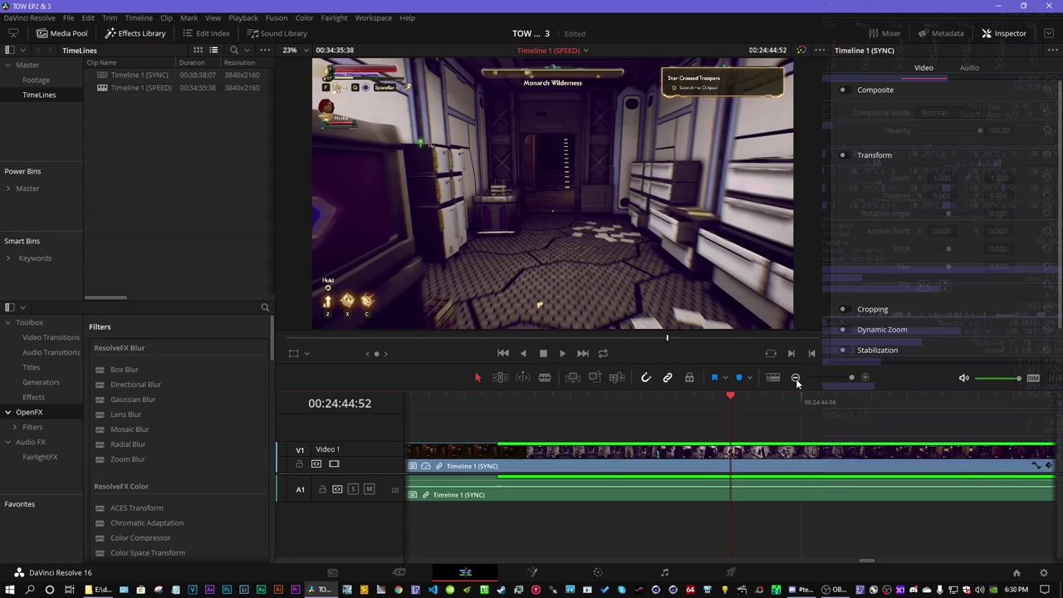
click(795, 378)
click(795, 378)
click(589, 407)
drag(861, 453, 729, 452)
click(675, 399)
click(864, 377)
click(864, 377)
key(Left)
key(Left)
key(Left)
key(ctrl+s)
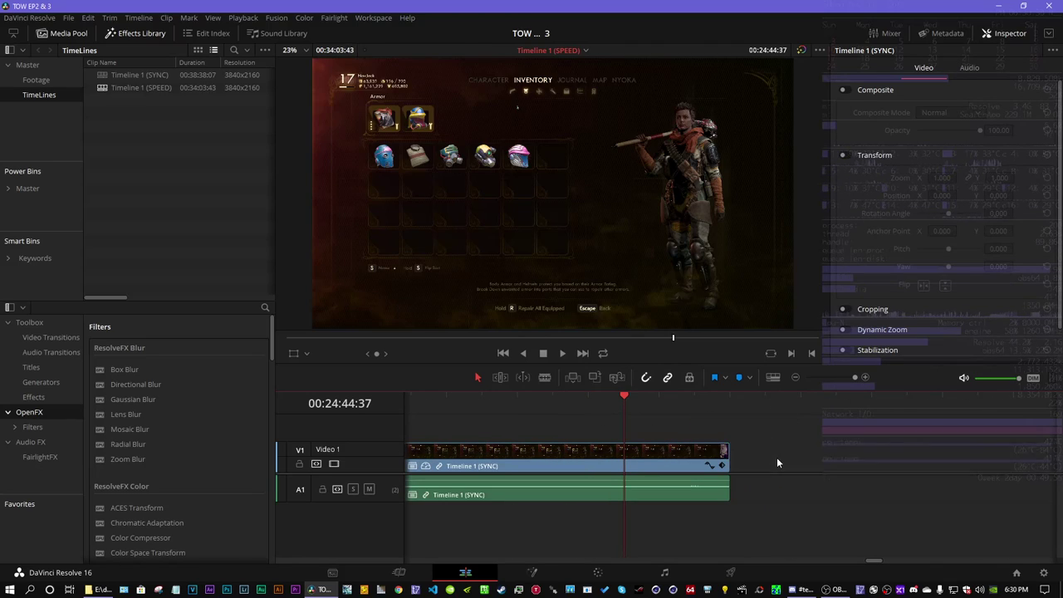
- Ripple-delete the gap after the clip, shortening Timeline 1 to 00:34:03:43
key(shift+F12)
click(730, 398)
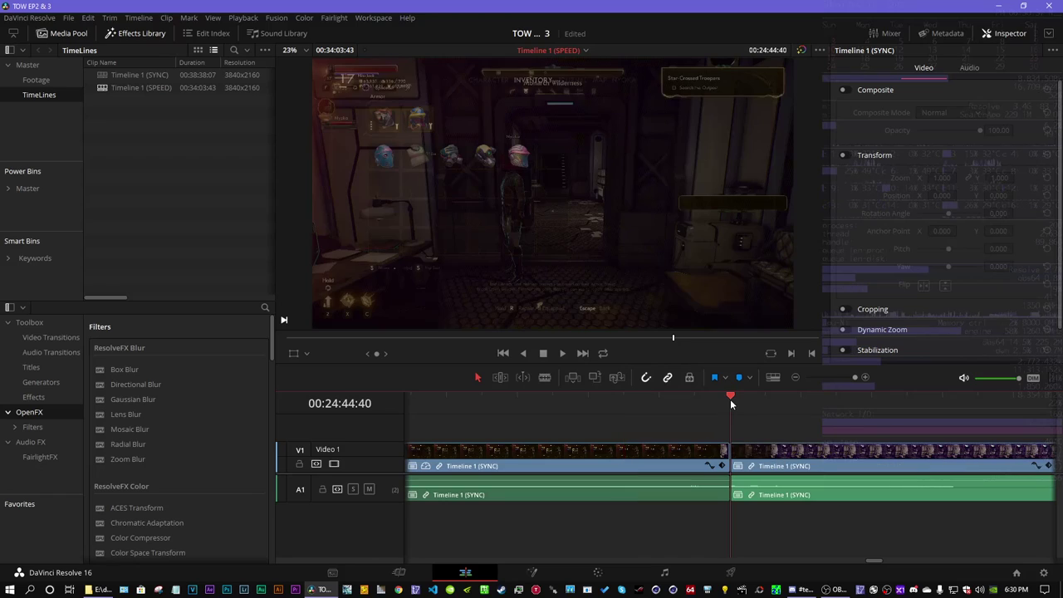
click(830, 377)
drag(861, 561, 896, 564)
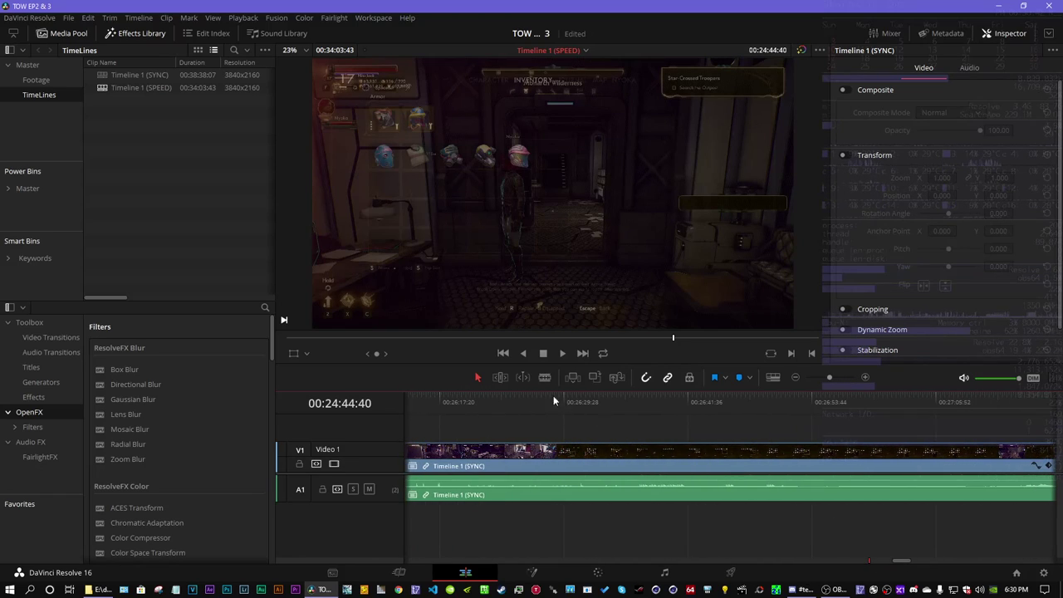
drag(553, 396, 579, 397)
- Step to the frame where the shop menu opens and blade the clip there
drag(833, 379, 901, 380)
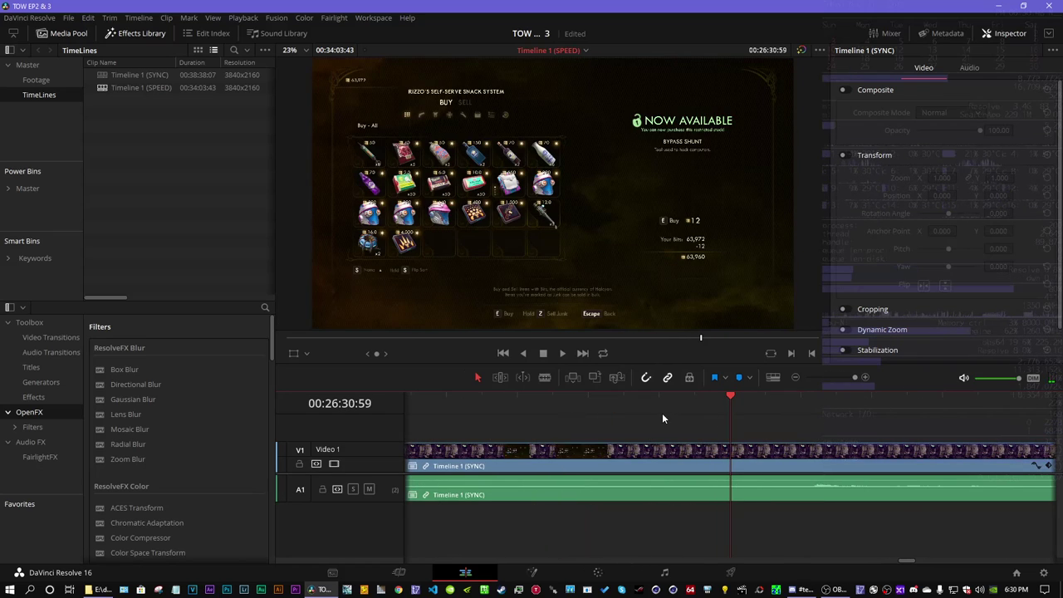
key(Left)
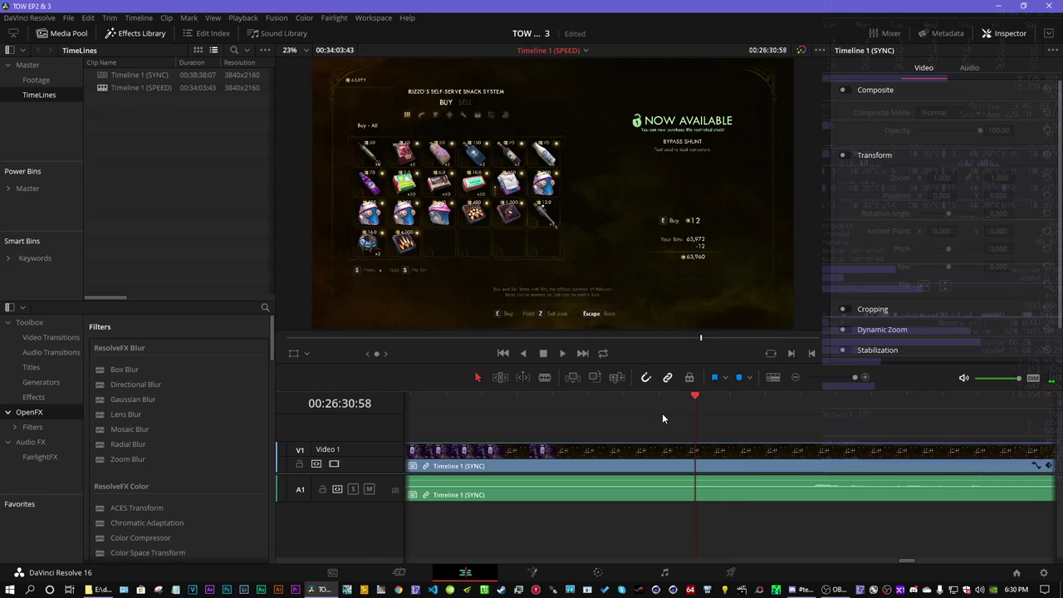
key(Left)
key(Left)
key(Left)
key(Left)
key(Left)
key(Right)
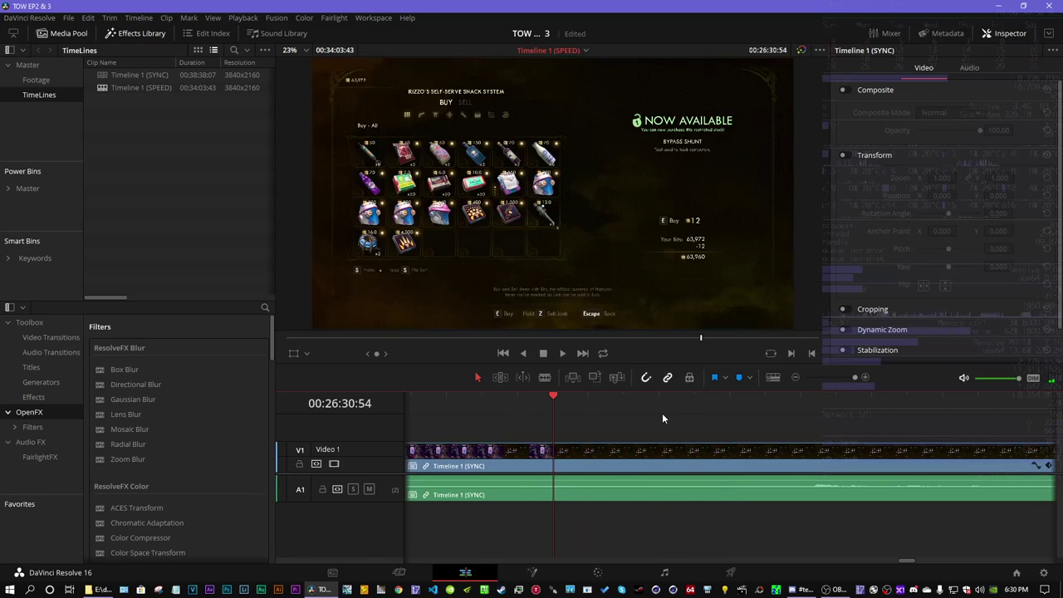
key(b)
click(555, 462)
key(a)
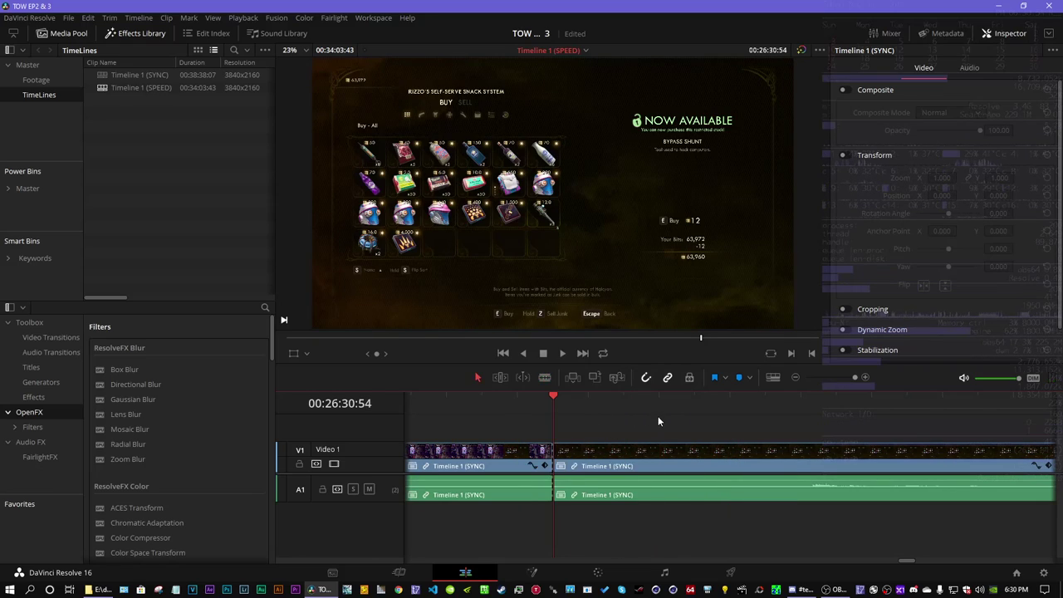
click(796, 377)
click(796, 378)
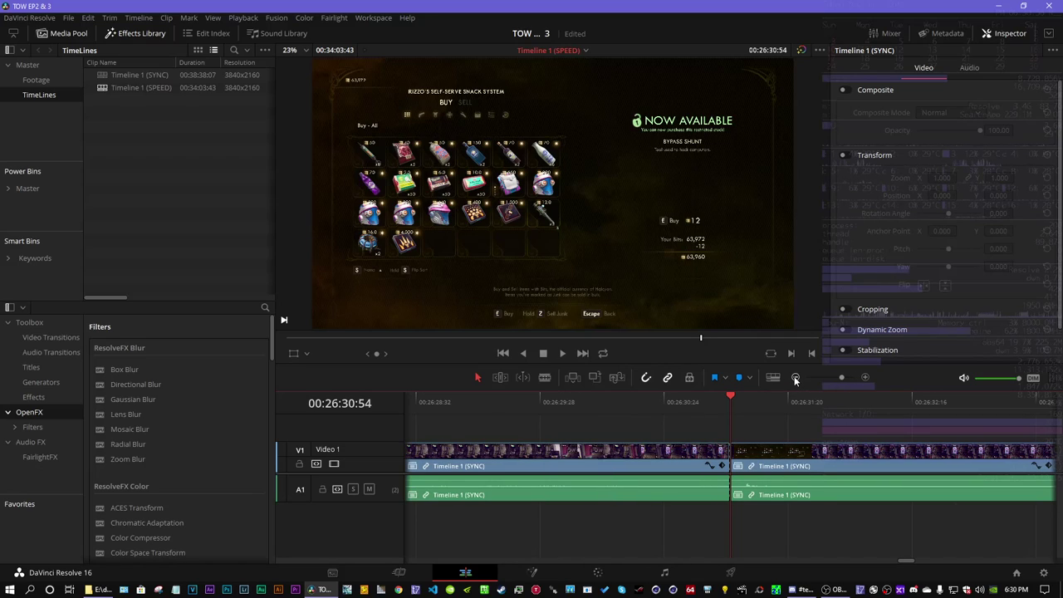
- Scrub through the sell- and buy-armor screens to about 00:27:13, where the vendor scene returns
drag(908, 562, 911, 564)
click(914, 402)
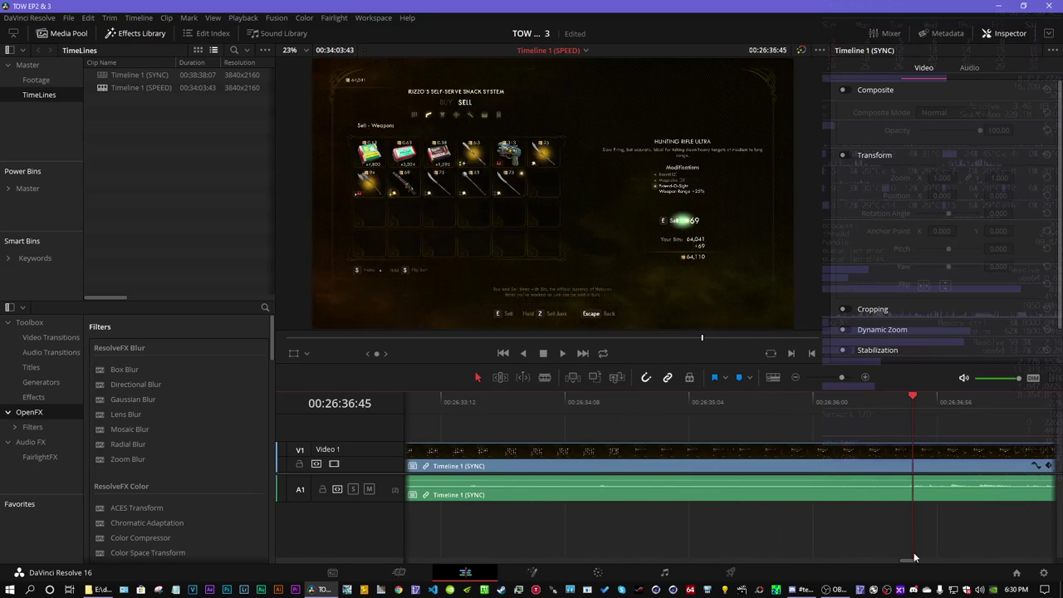
scroll(664, 402, right, 5)
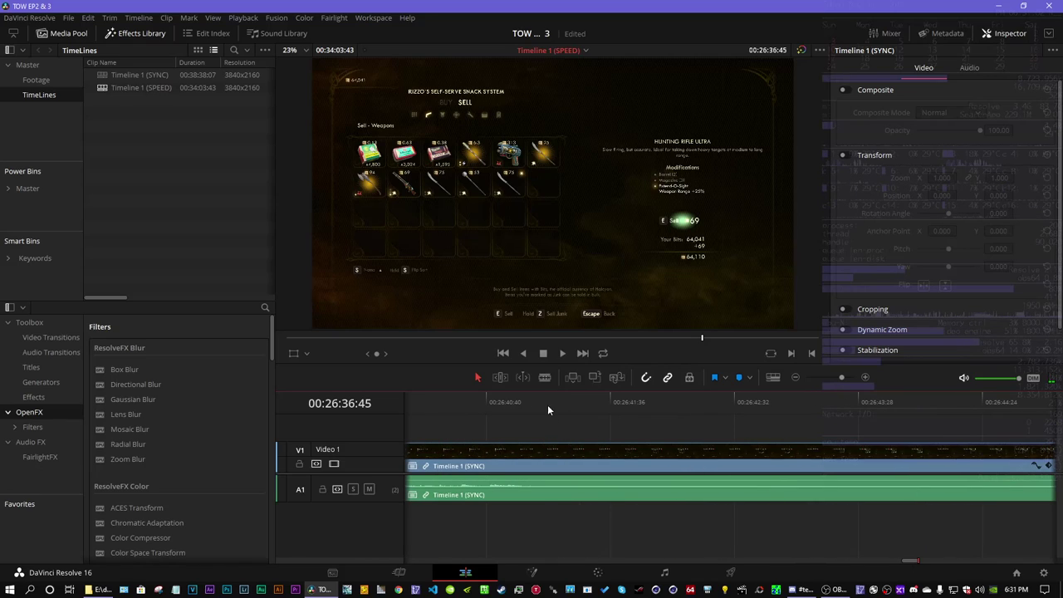
drag(910, 562, 911, 564)
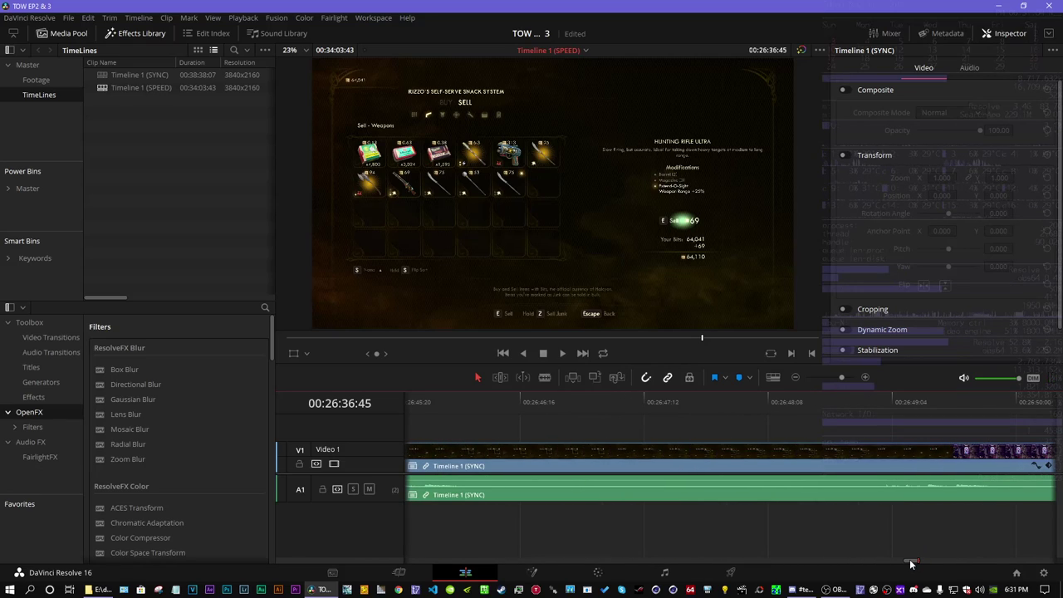
drag(931, 400, 961, 402)
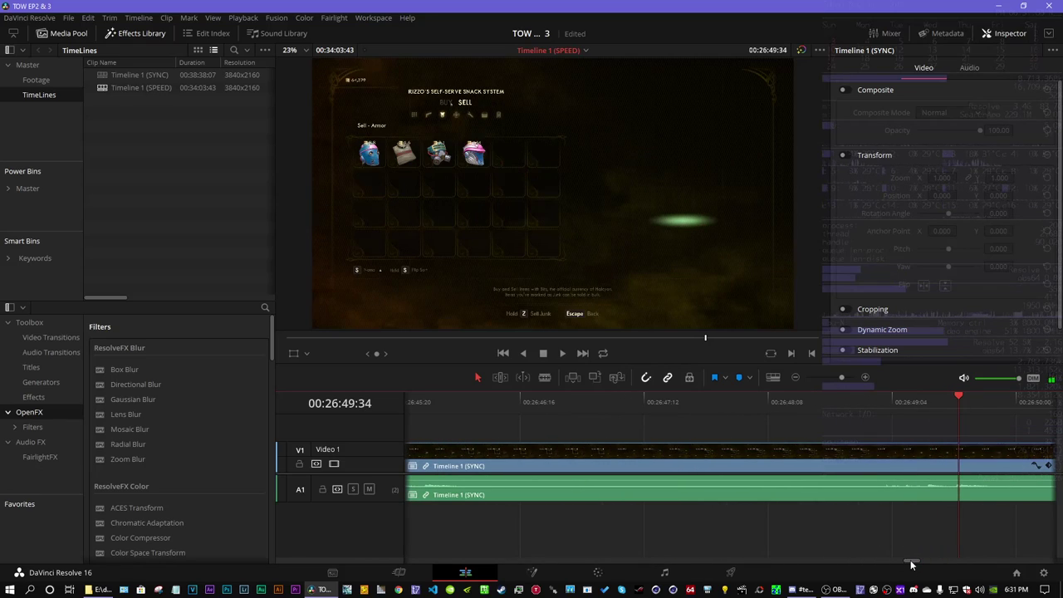
drag(911, 562, 913, 564)
drag(690, 404, 820, 402)
drag(918, 563, 919, 562)
drag(838, 405, 853, 390)
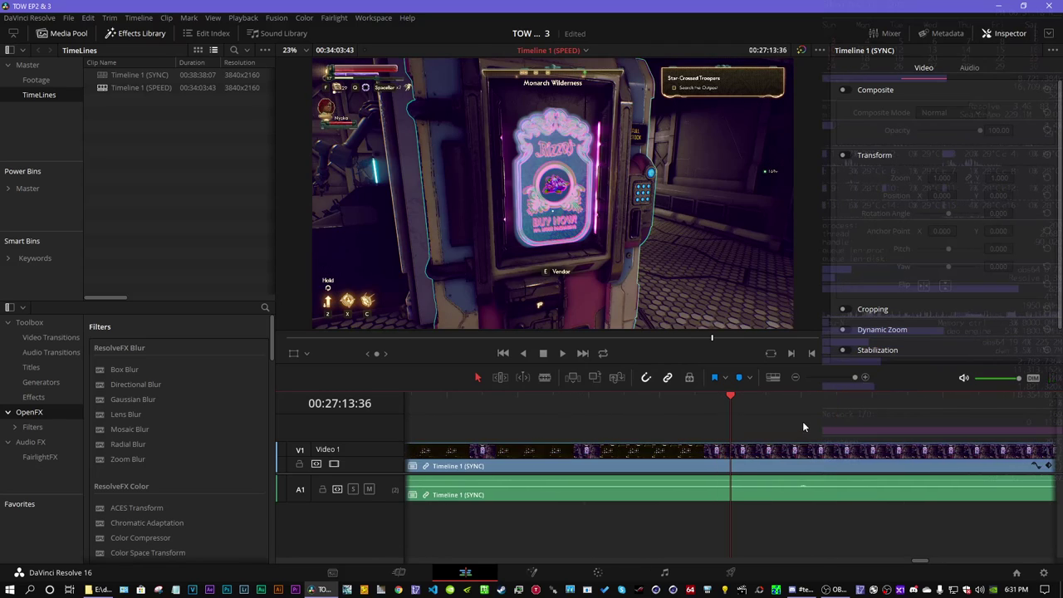
- Step back one frame and split the clip at the end of the shop menu
key(Left)
key(ctrl+b)
click(796, 377)
click(797, 377)
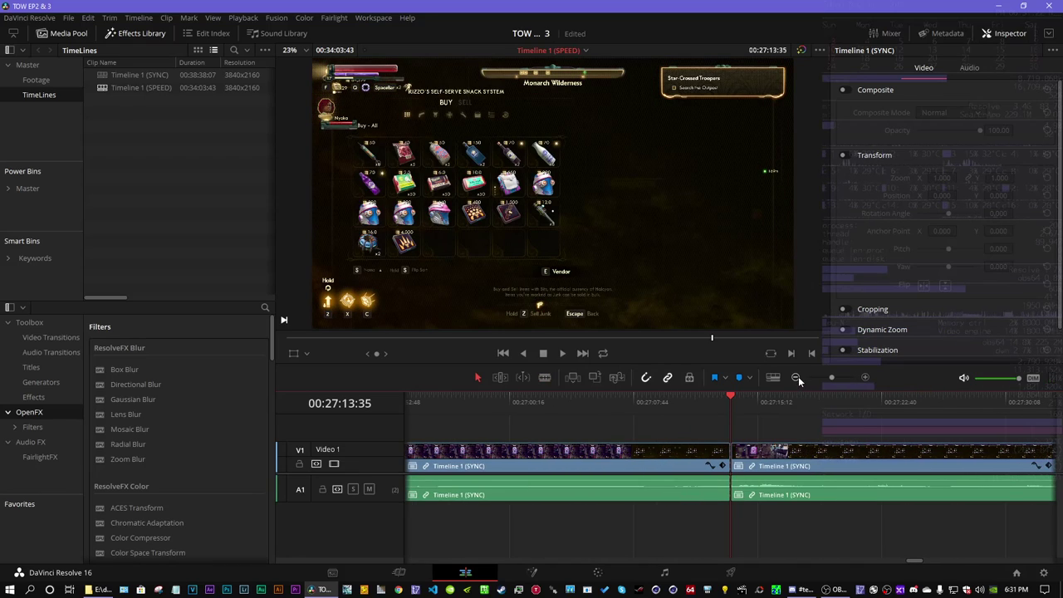
- Set the shop-menu clip to 1000% speed
right_click(601, 454)
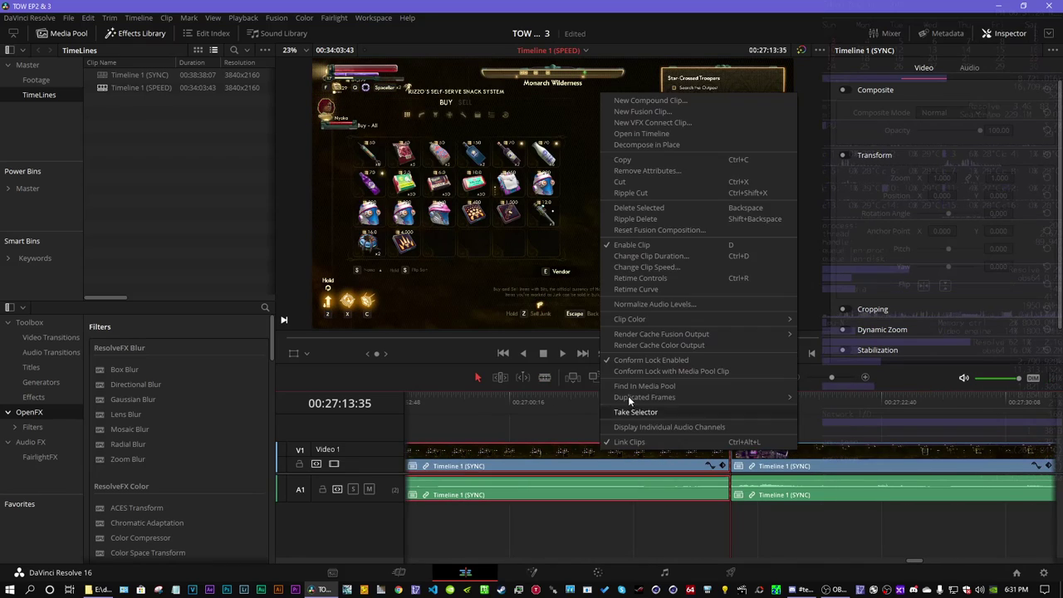
click(676, 268)
text(1000)
key(Return)
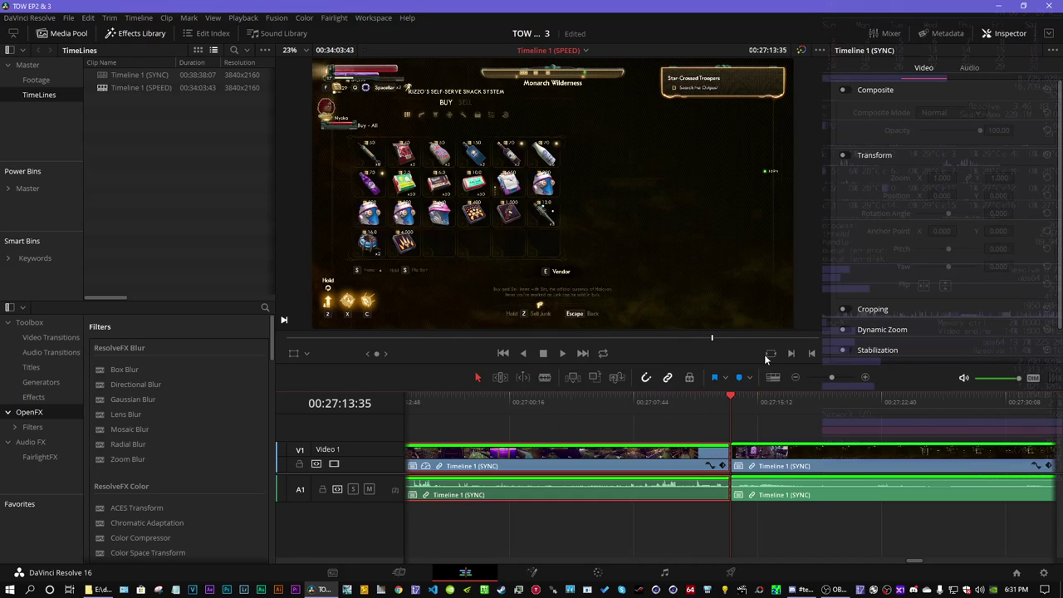
- Trim the sped-up clip's tail to the playhead and save the project
click(582, 352)
click(799, 401)
scroll(798, 403, down, 5)
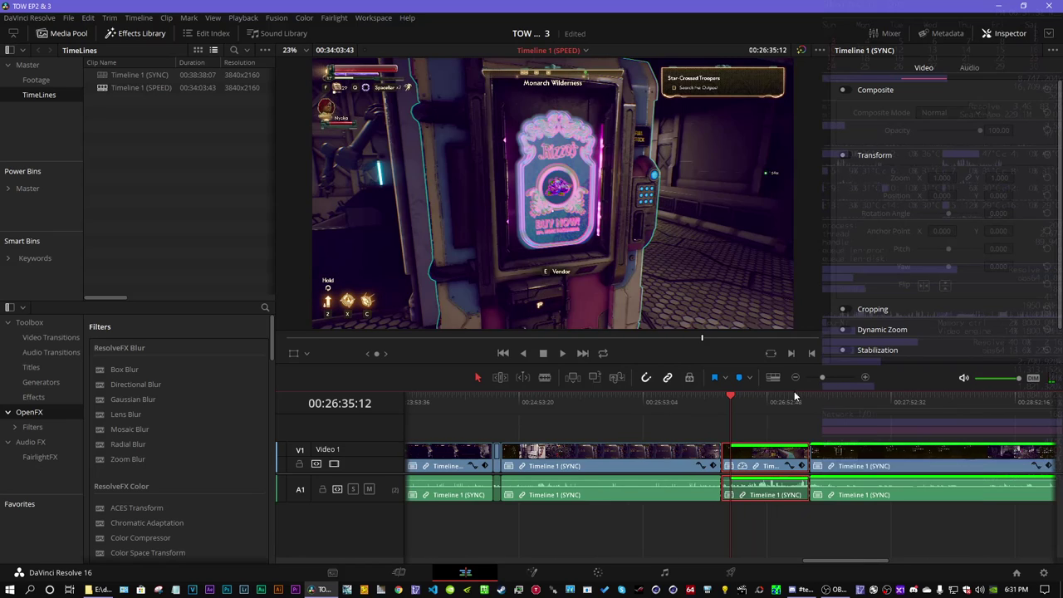
key(ctrl+s)
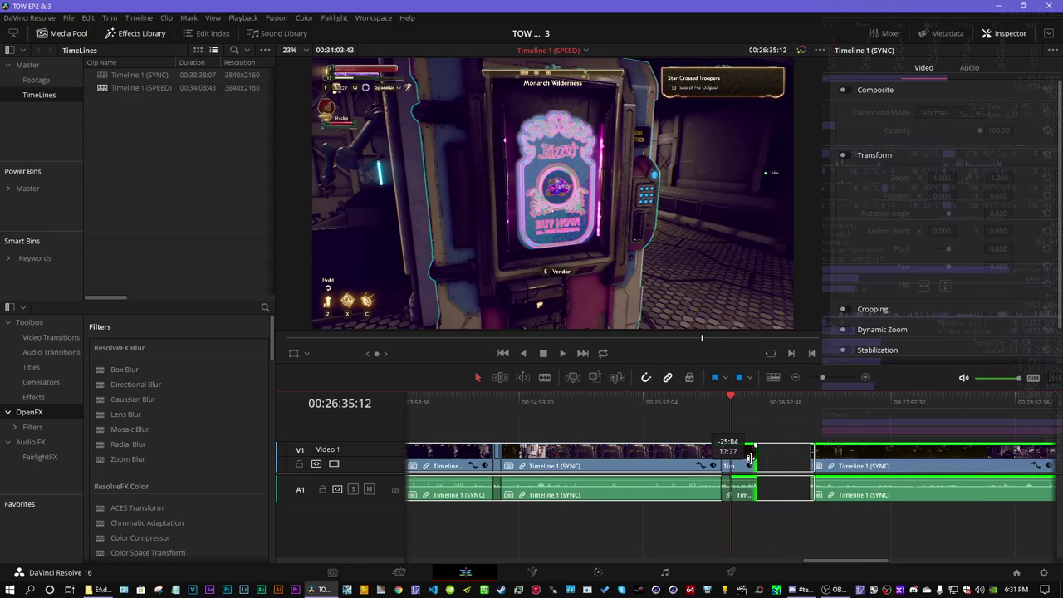
drag(750, 459, 730, 458)
drag(820, 377, 855, 378)
click(624, 404)
drag(728, 455, 681, 459)
- Delete the gap after the shop-menu clip, shortening the timeline to 00:33:25:19
click(734, 455)
key(Delete)
click(695, 404)
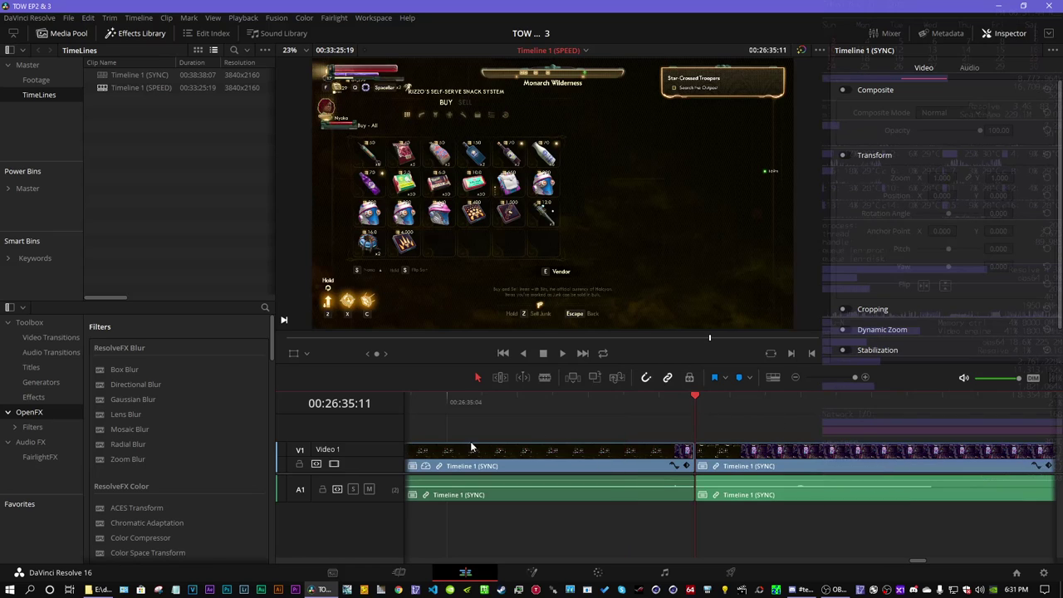
- Open the MediaInfo report for The Outer Worlds 2019.11.11 - 03.38.23.06.mp4 and scroll to Video
click(101, 589)
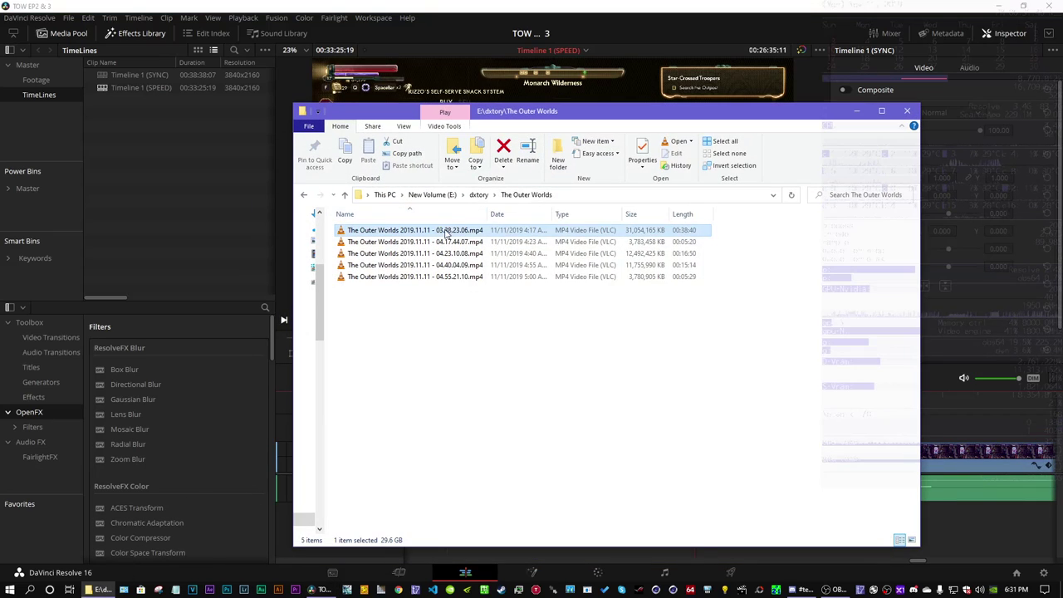
right_click(437, 232)
key(Escape)
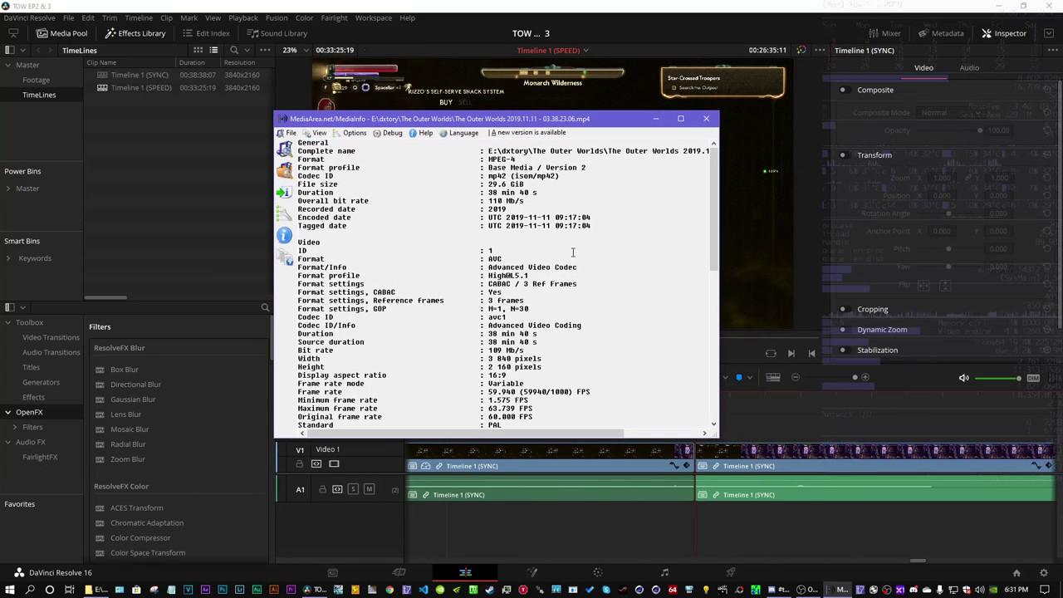
scroll(468, 293, down, 5)
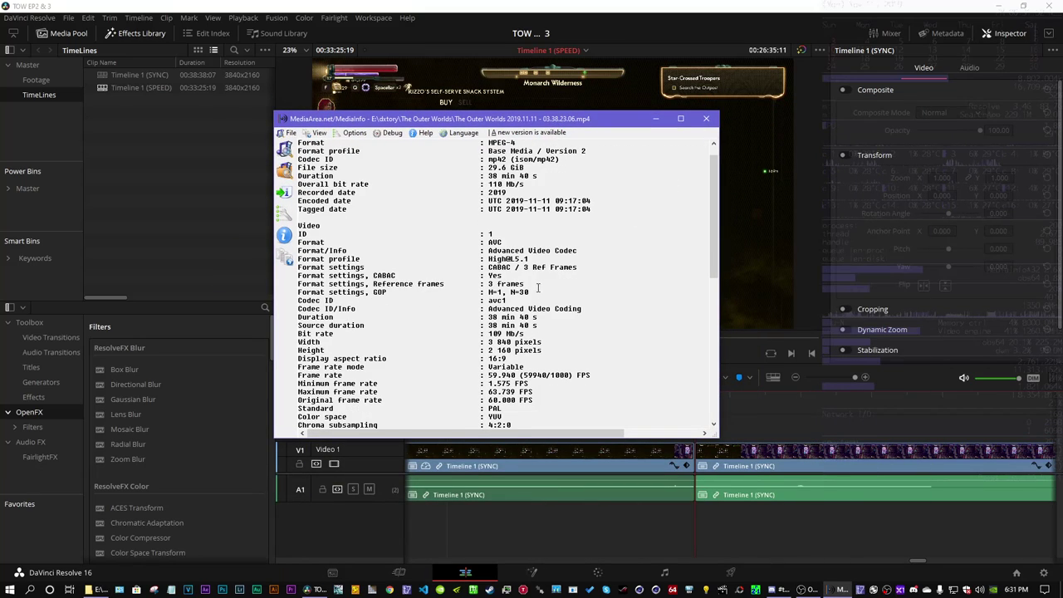
scroll(529, 269, down, 4)
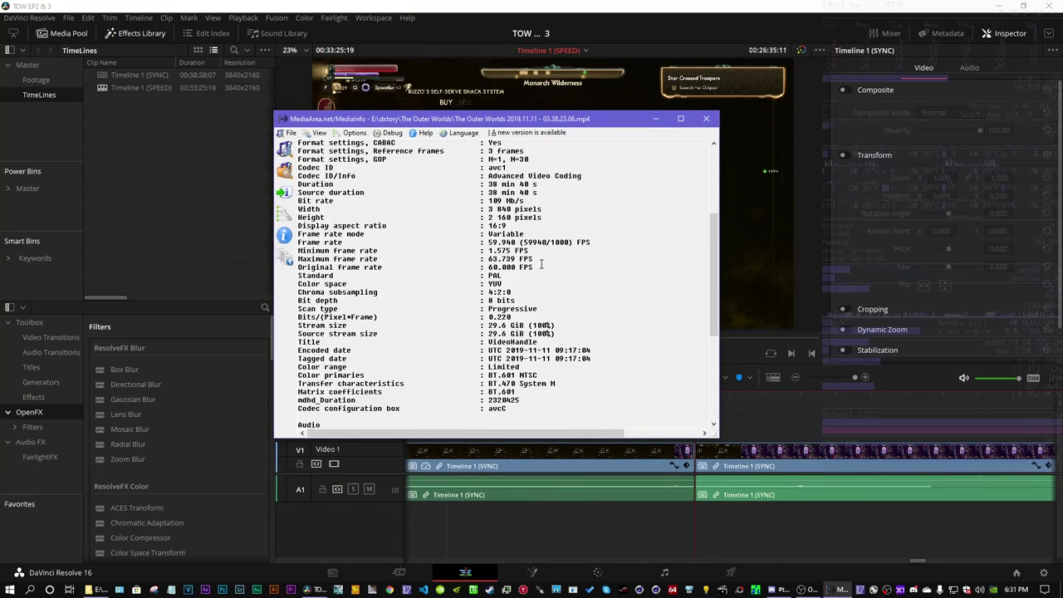
- Highlight the variable frame rate lines: 59.940 FPS average, 1.575–63.739 range, original 60.000
drag(540, 266, 296, 234)
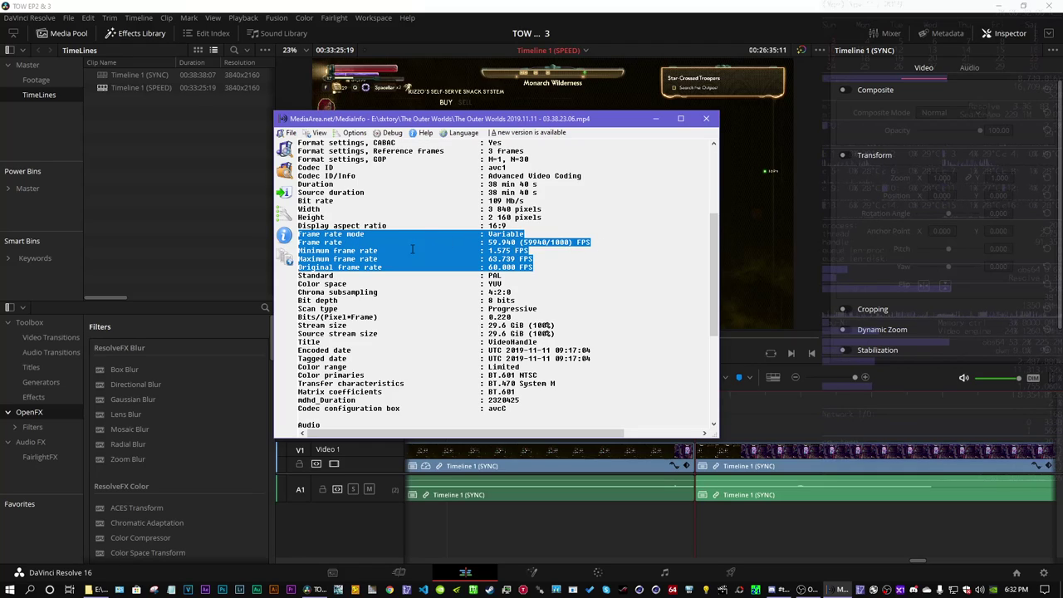
drag(423, 122, 456, 134)
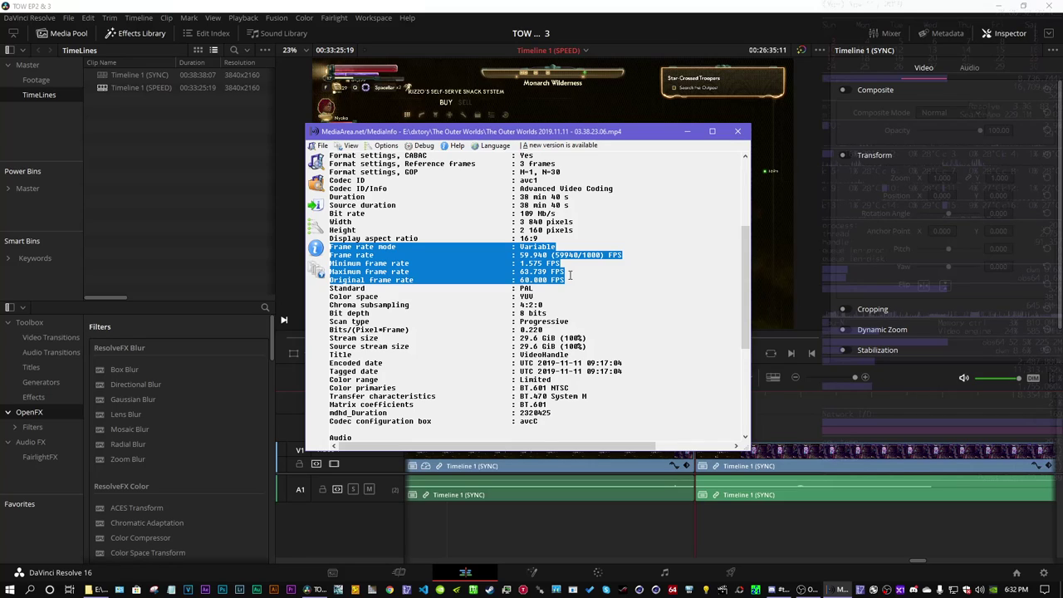
scroll(570, 275, down, 3)
scroll(568, 278, up, 2)
scroll(568, 277, up, 3)
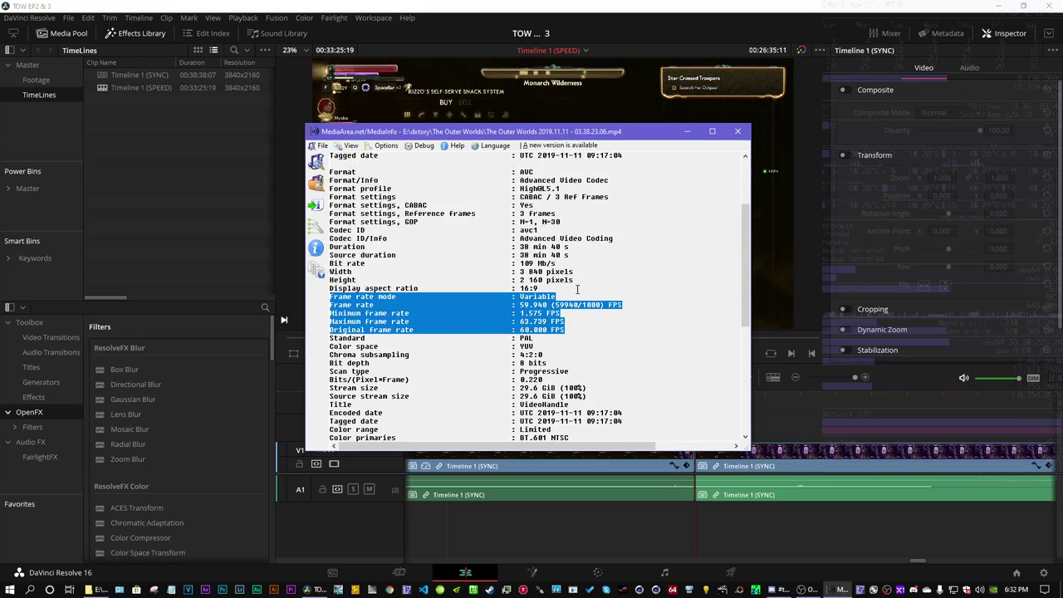
scroll(548, 249, down, 5)
- Highlight the Standard PAL, Color primaries BT.601 NTSC, Transfer characteristics and Color range lines
drag(539, 238, 324, 238)
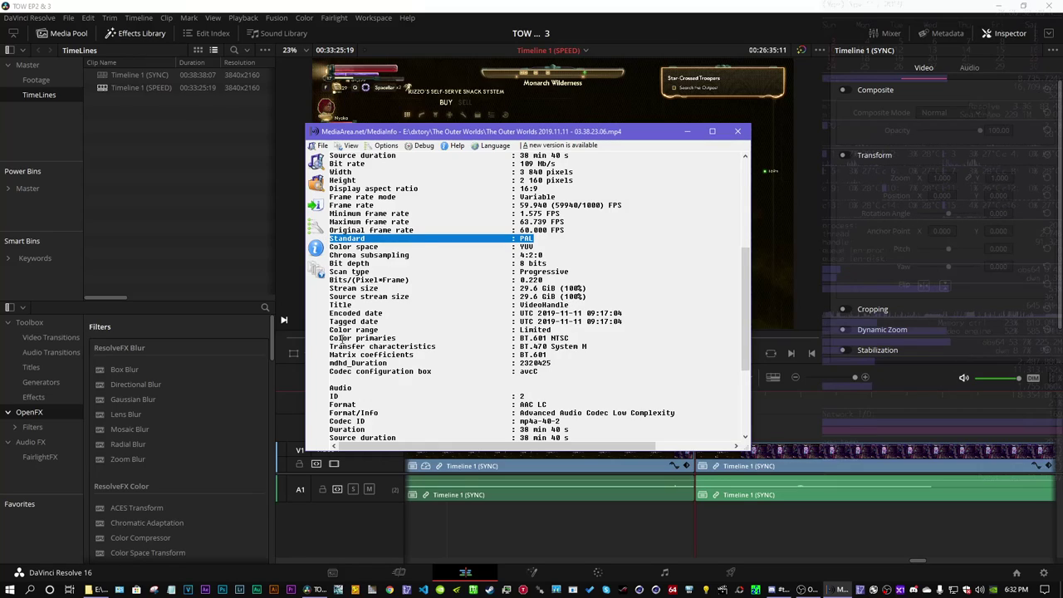
drag(330, 339, 580, 340)
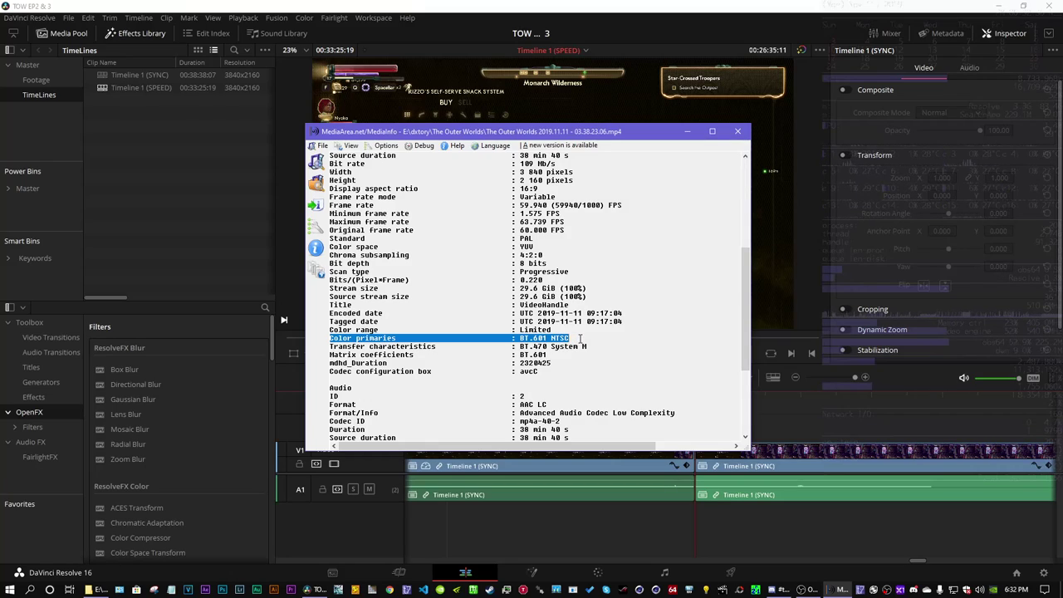
drag(593, 347, 382, 348)
triple_click(333, 349)
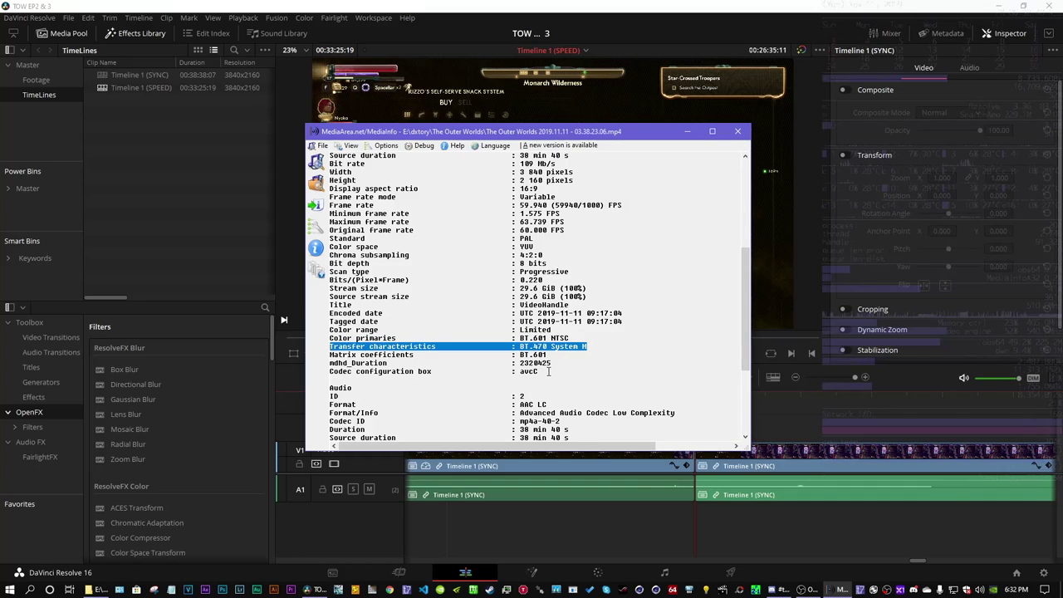
drag(544, 372, 319, 330)
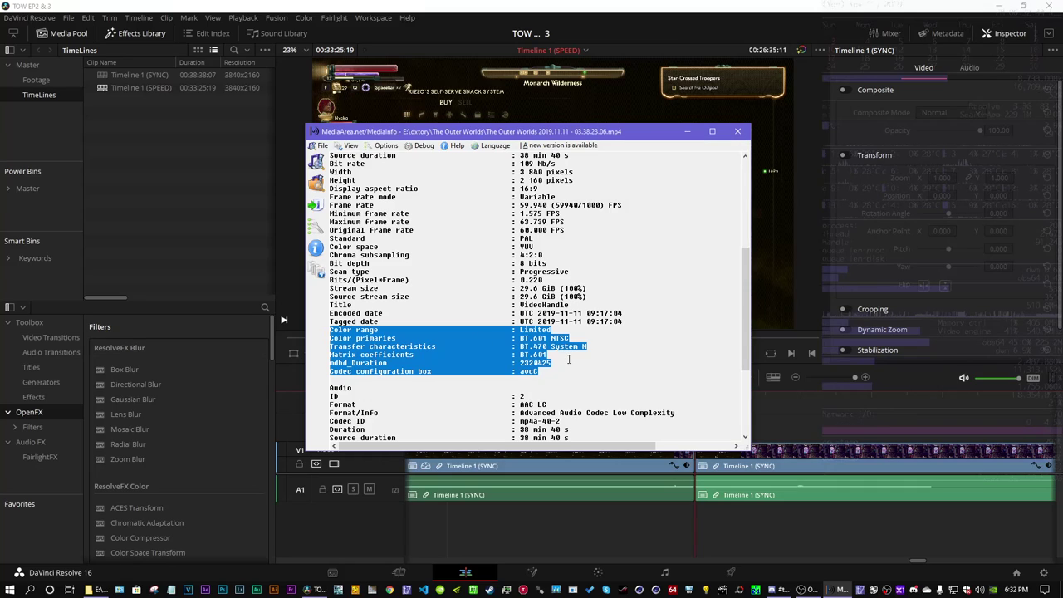
- Close the MediaInfo report to return to Resolve's Timeline 1 (SPEED)
scroll(561, 355, down, 4)
scroll(580, 329, up, 7)
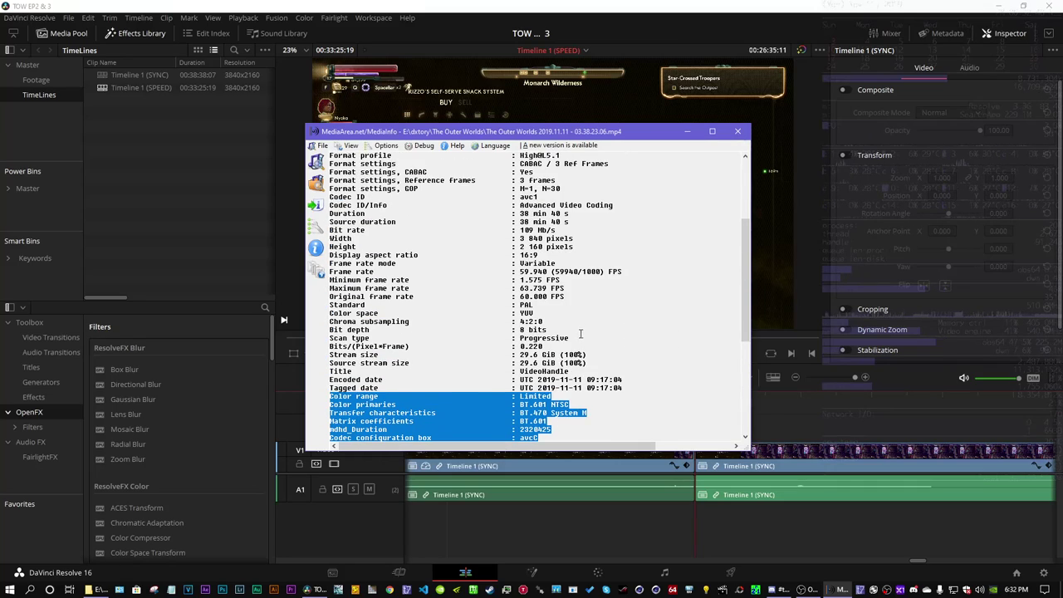
scroll(580, 329, up, 5)
scroll(587, 336, down, 5)
scroll(593, 339, down, 1)
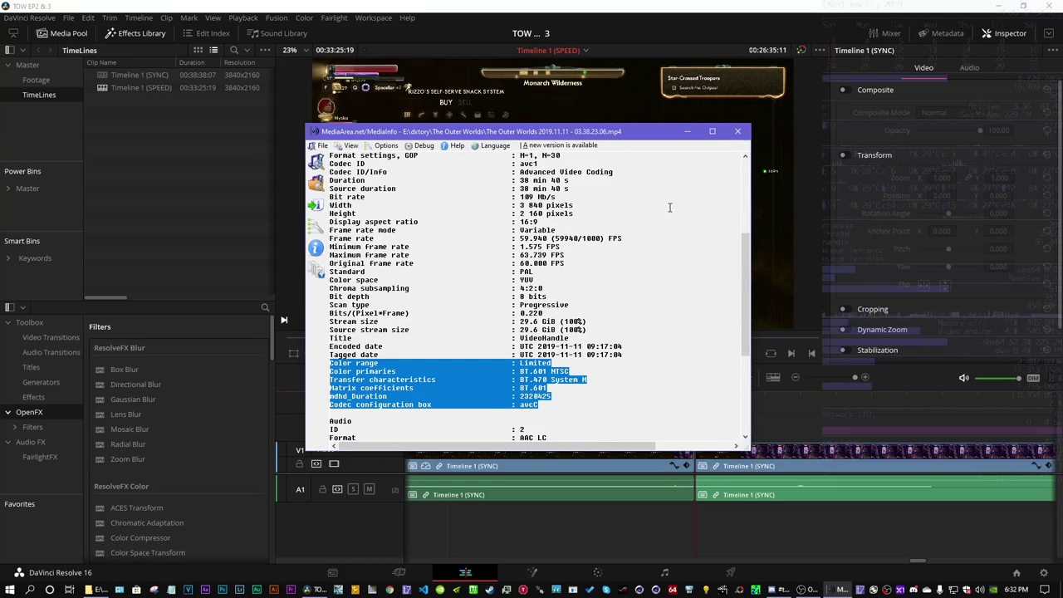
click(738, 131)
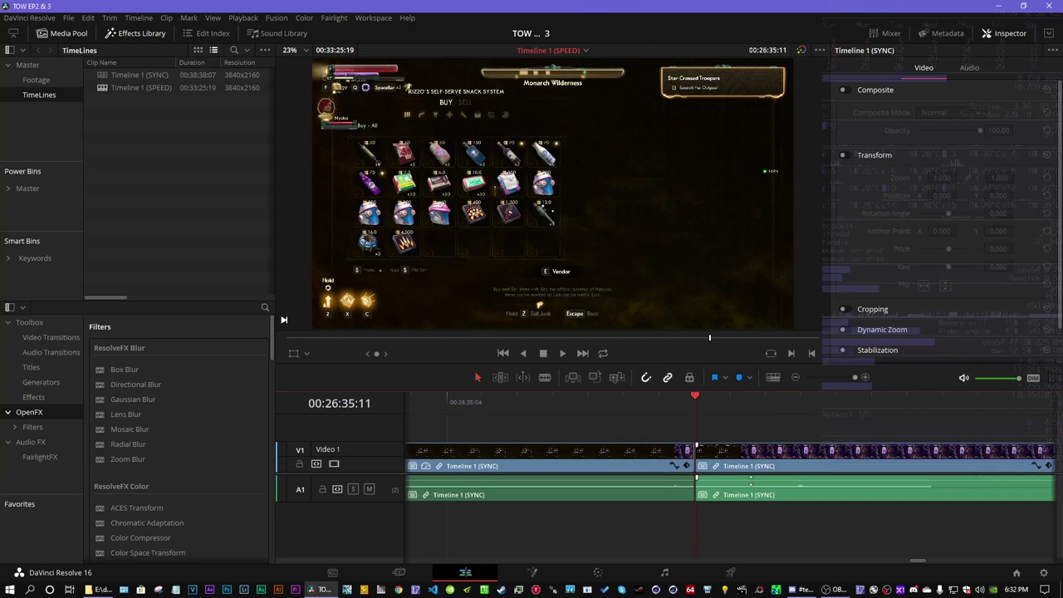
- Frame-step near 00:26:37:45 to the first workbench menu frame and split the clips with Ctrl+B
click(834, 377)
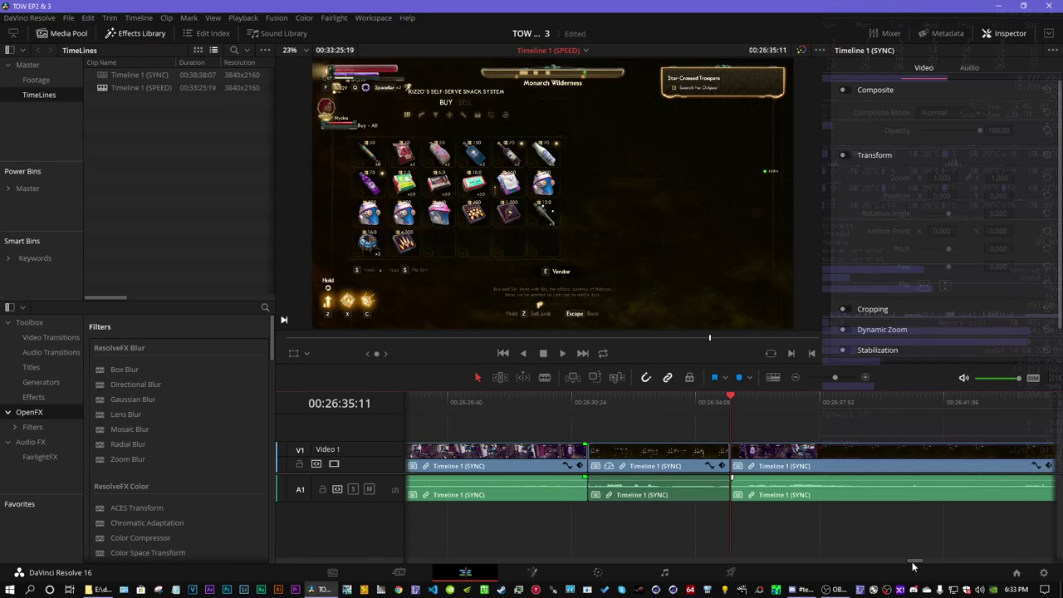
scroll(917, 563, down, 3)
drag(568, 391, 572, 397)
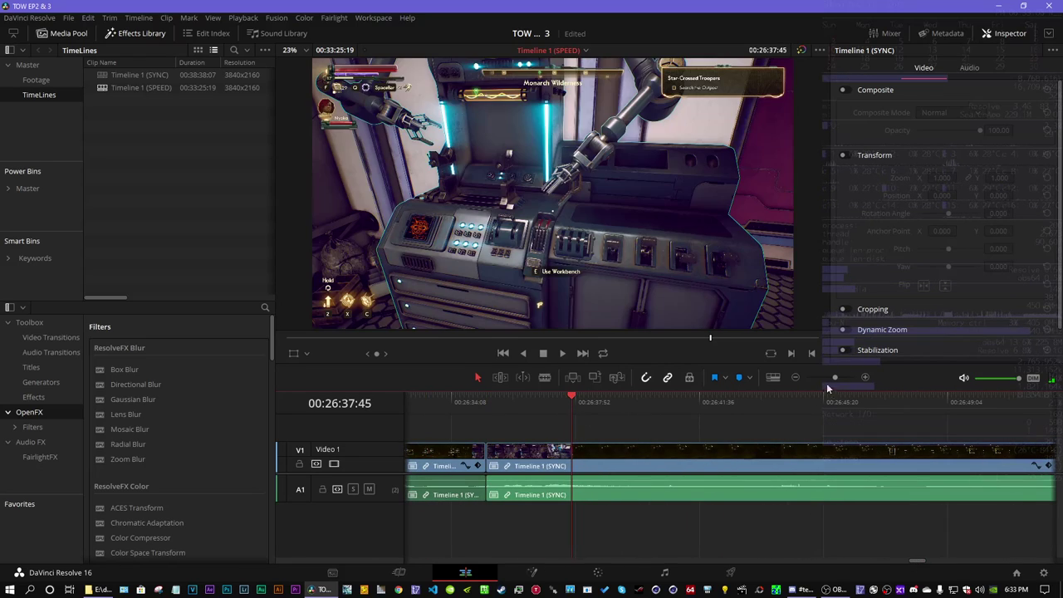
drag(835, 377, 854, 378)
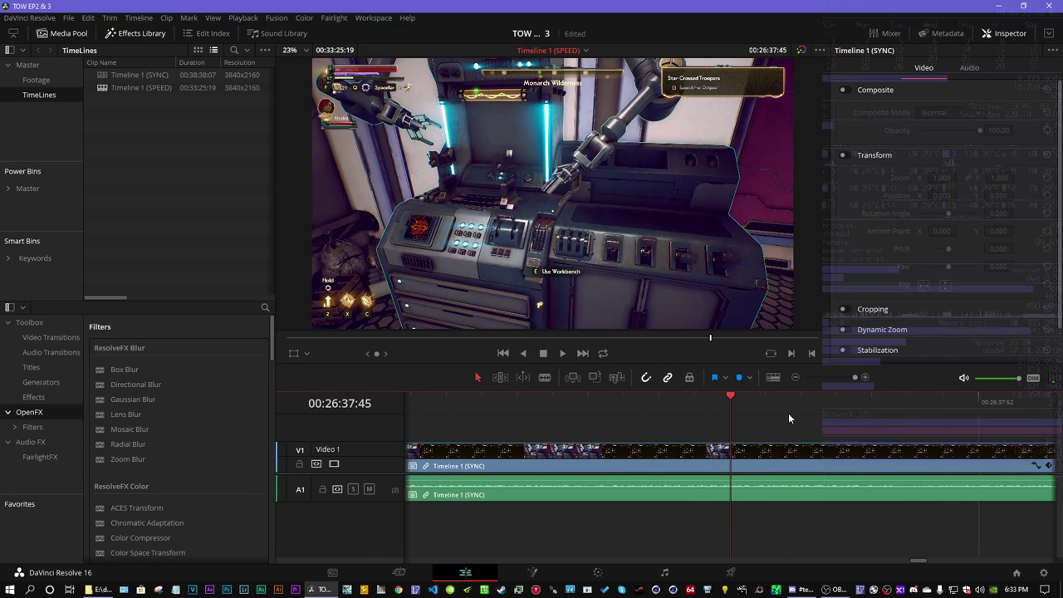
key(Right)
key(Left)
key(Right)
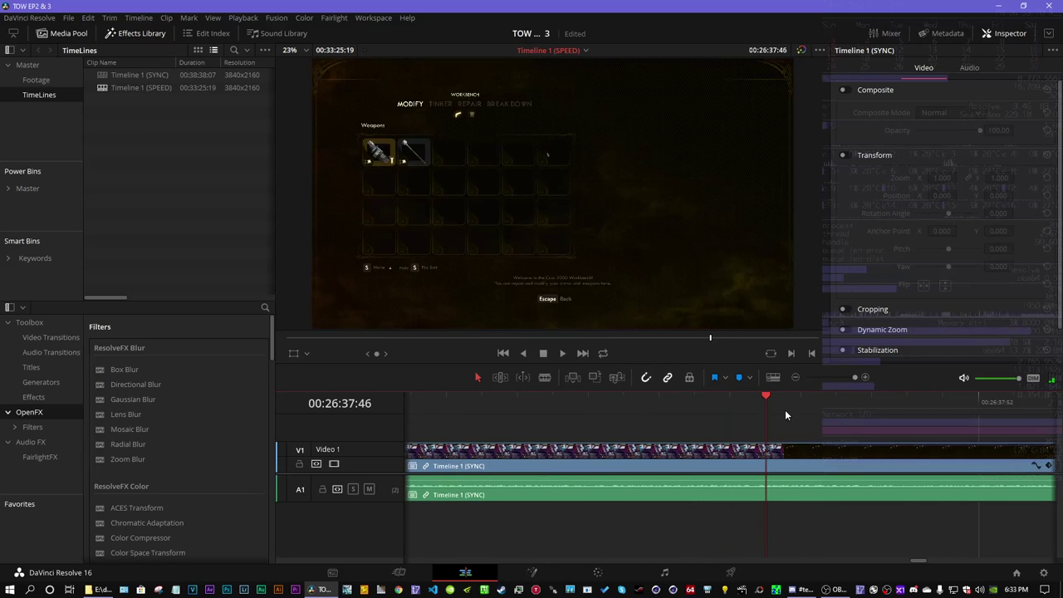
key(ctrl+b)
- Blade the SYNC clip at 00:28:01:56, where the workbench menu opens
click(832, 376)
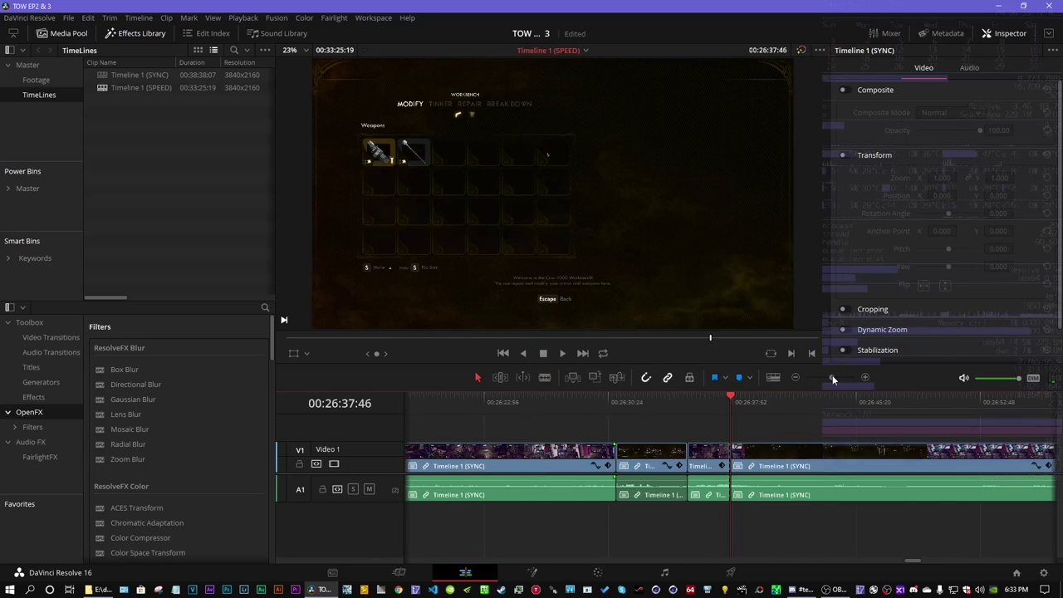
drag(911, 563, 941, 565)
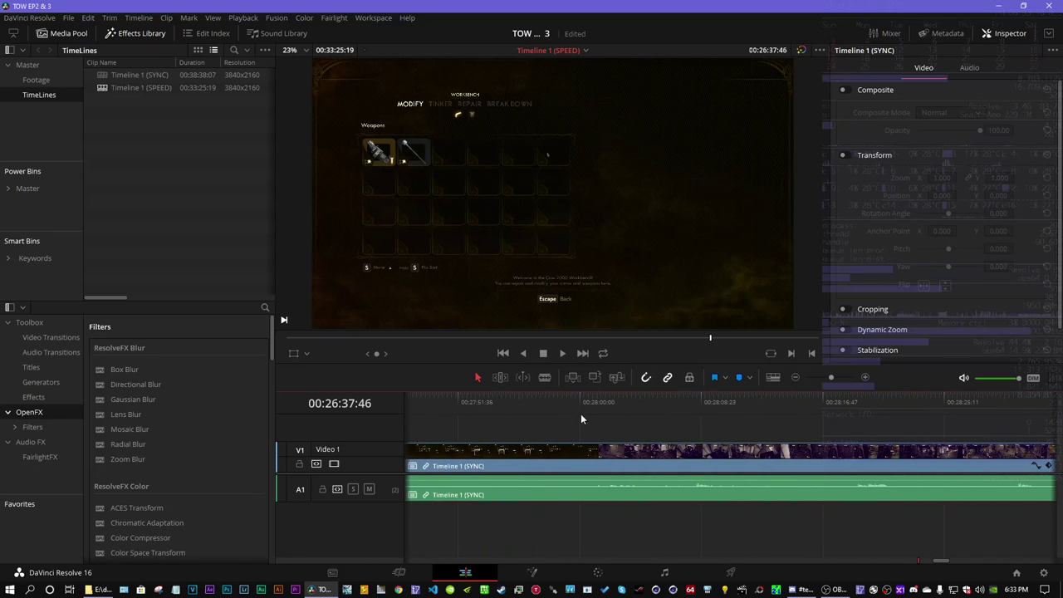
drag(600, 399, 609, 401)
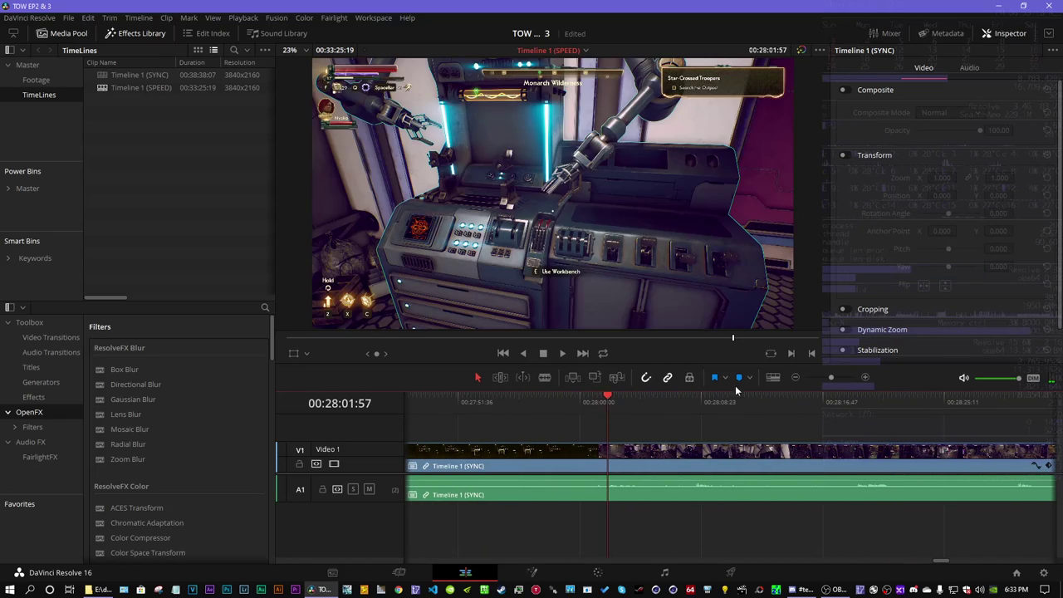
click(854, 377)
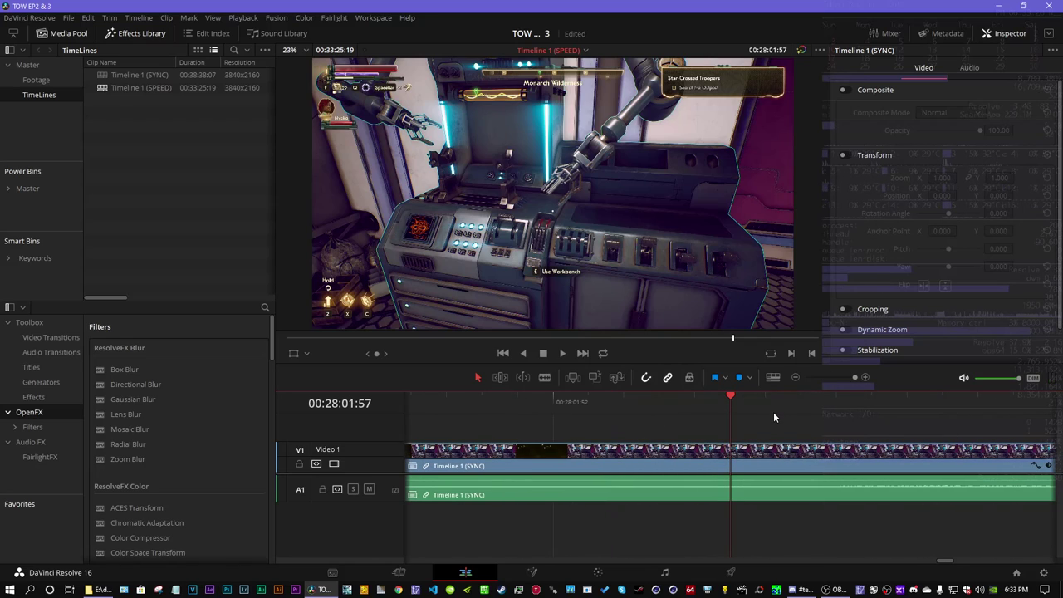
key(Left)
key(Right)
key(Right)
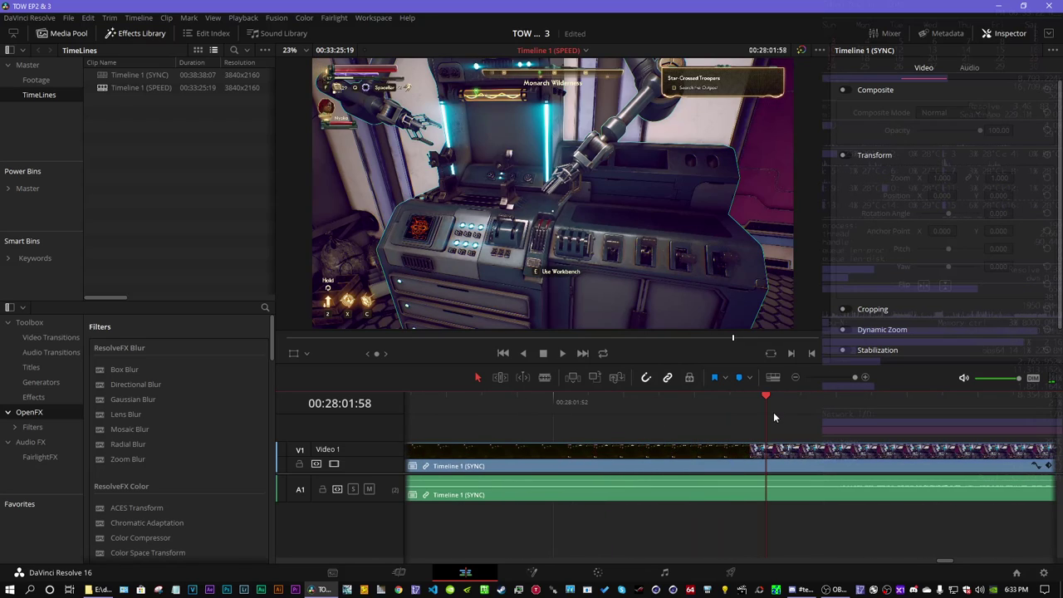
key(Left)
key(Left)
key(b)
click(694, 440)
click(795, 377)
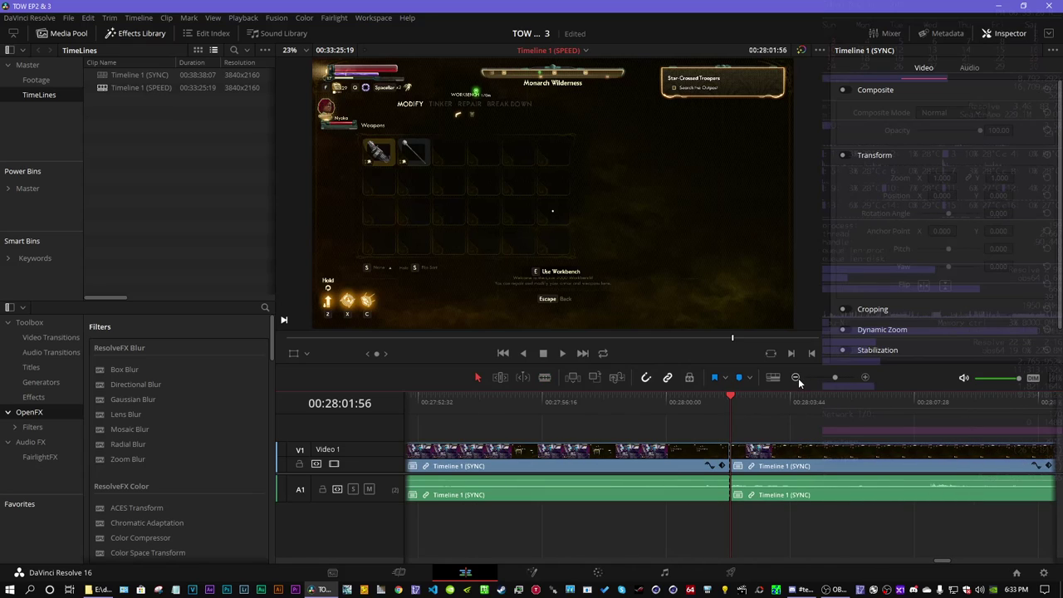
- Change the clip before the workbench cut to 1000% speed
click(465, 453)
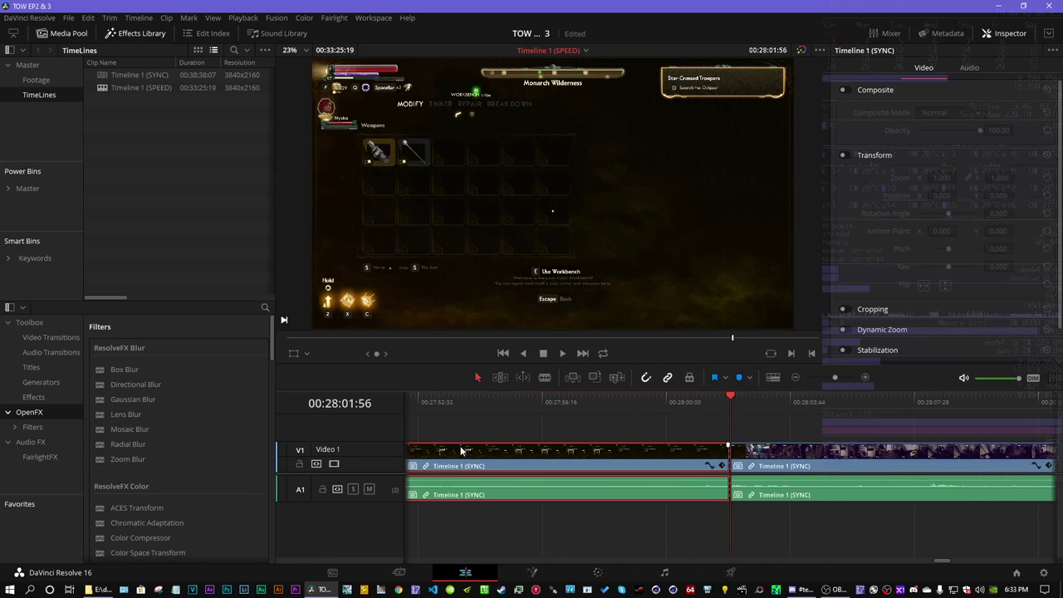
right_click(462, 451)
click(534, 263)
text(1000)
key(Return)
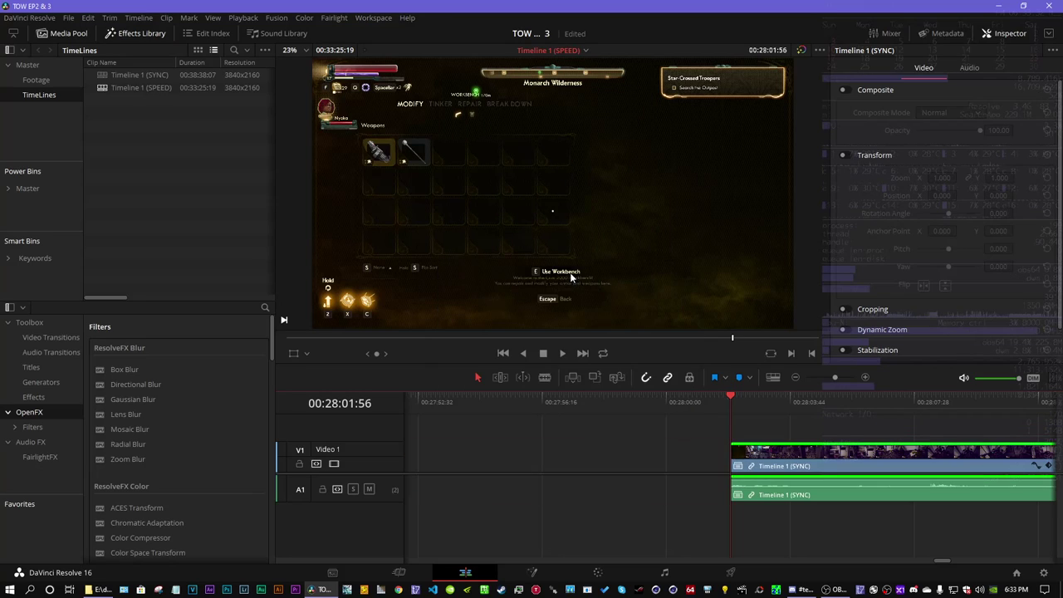
- Trim the sped-up clip's end to the playhead, then extend it two frames to meet the next clip
click(504, 354)
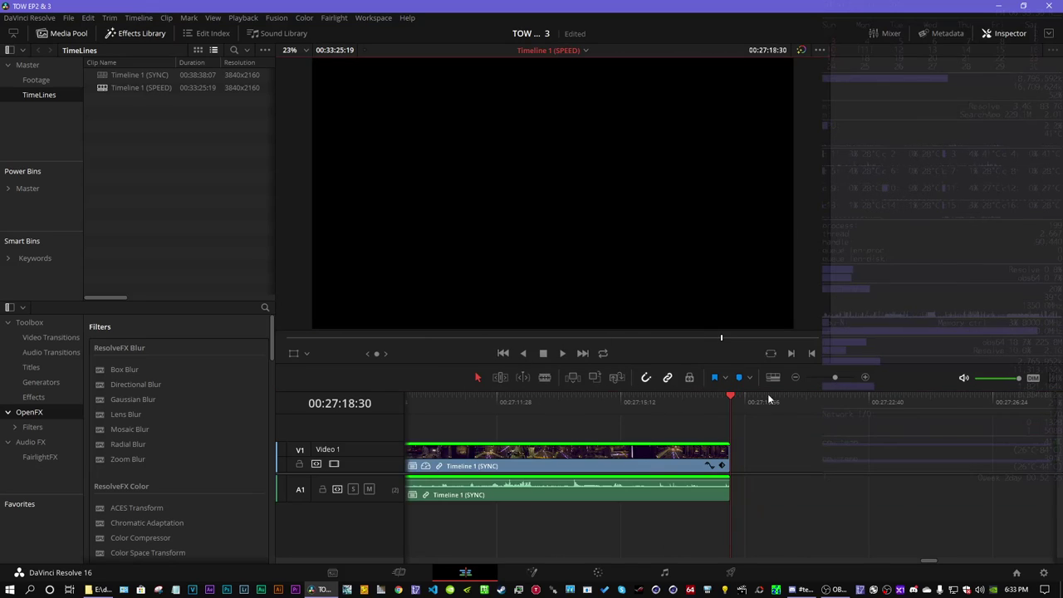
click(795, 376)
drag(599, 393, 597, 395)
mouse_move(826, 375)
mouse_down()
mouse_move(856, 380)
mouse_move(828, 382)
mouse_up()
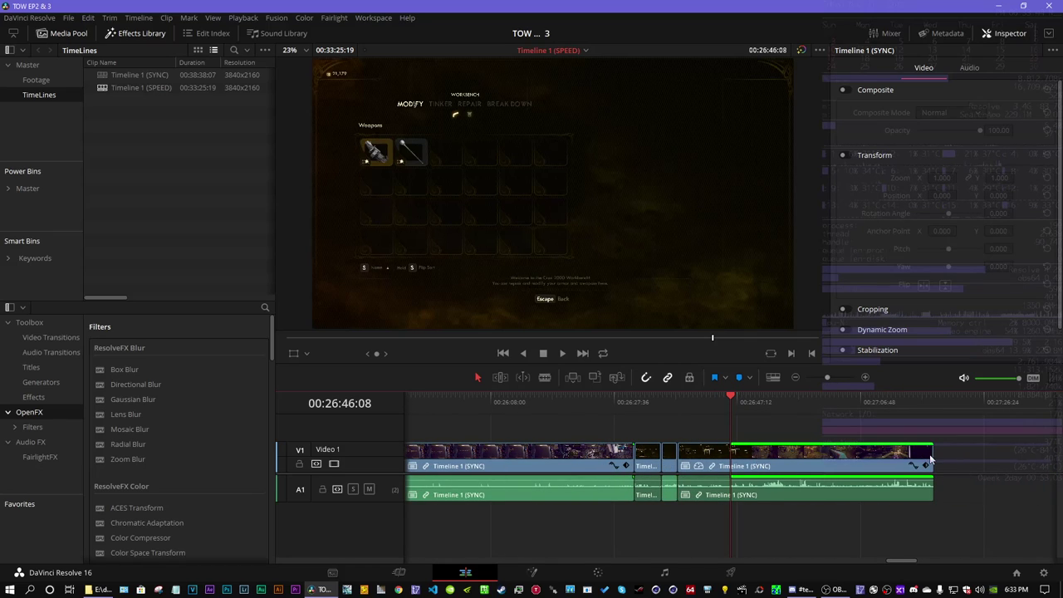
drag(926, 454, 729, 453)
mouse_move(850, 379)
mouse_down()
mouse_move(838, 377)
mouse_move(855, 379)
mouse_up()
click(632, 405)
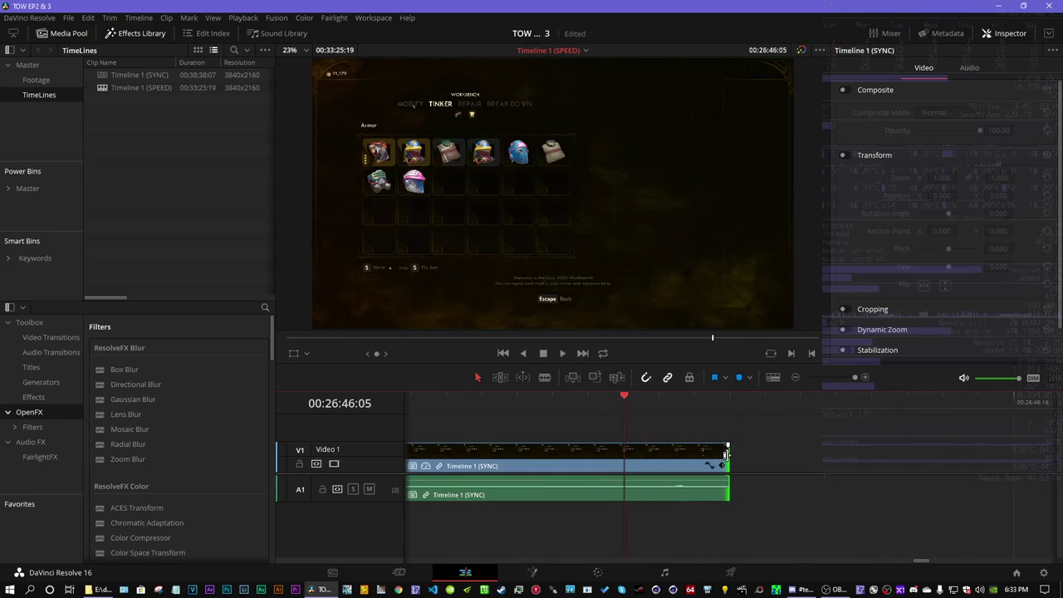
drag(729, 453, 870, 453)
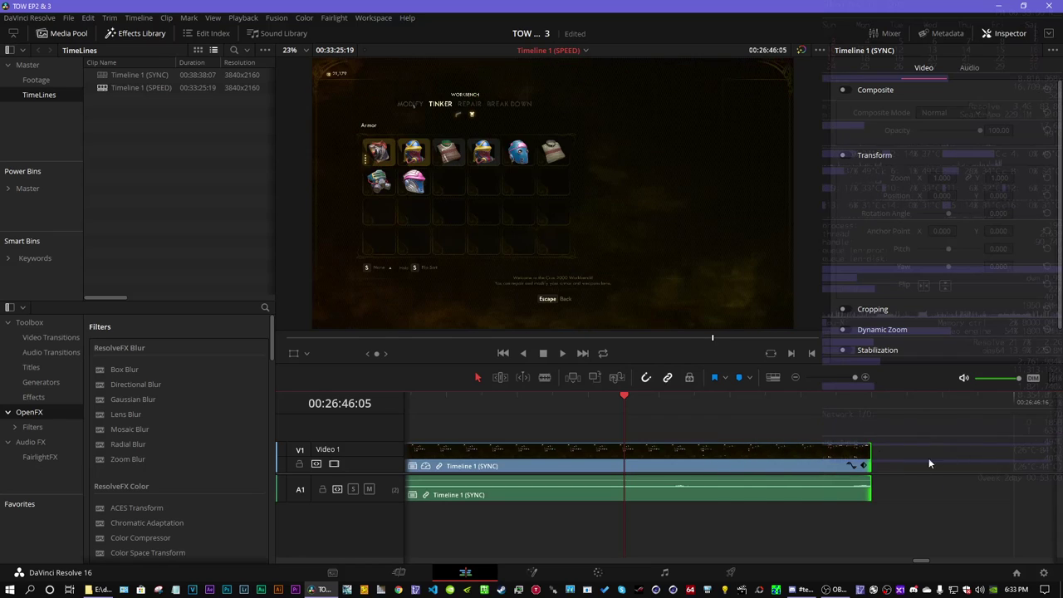
click(870, 400)
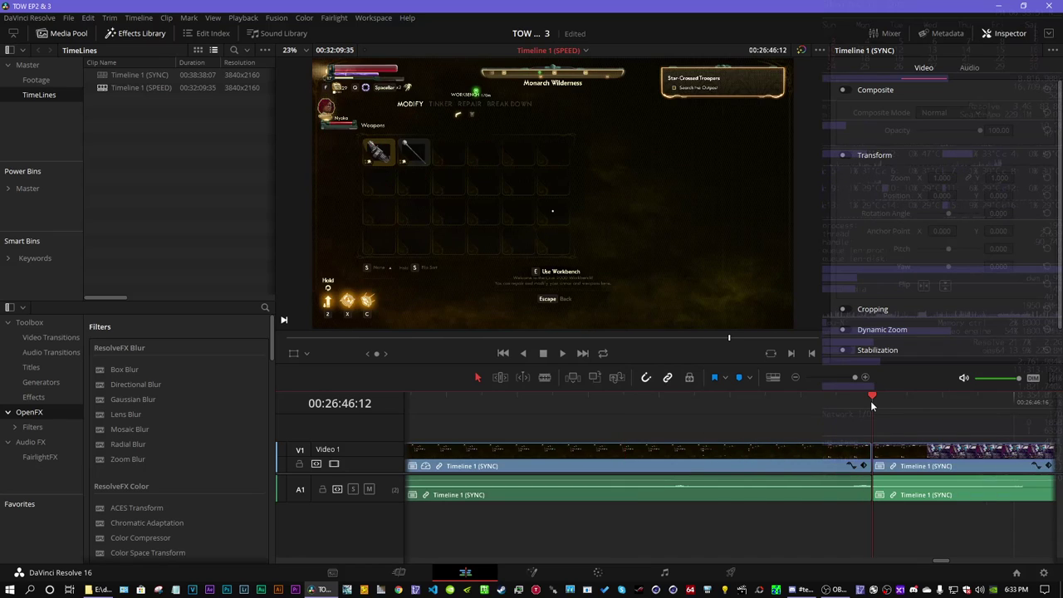
click(830, 377)
drag(941, 562, 959, 562)
- Scrub and frame-step to 00:28:16:26, where the tinker menu begins, and split the clip there
drag(621, 399, 869, 400)
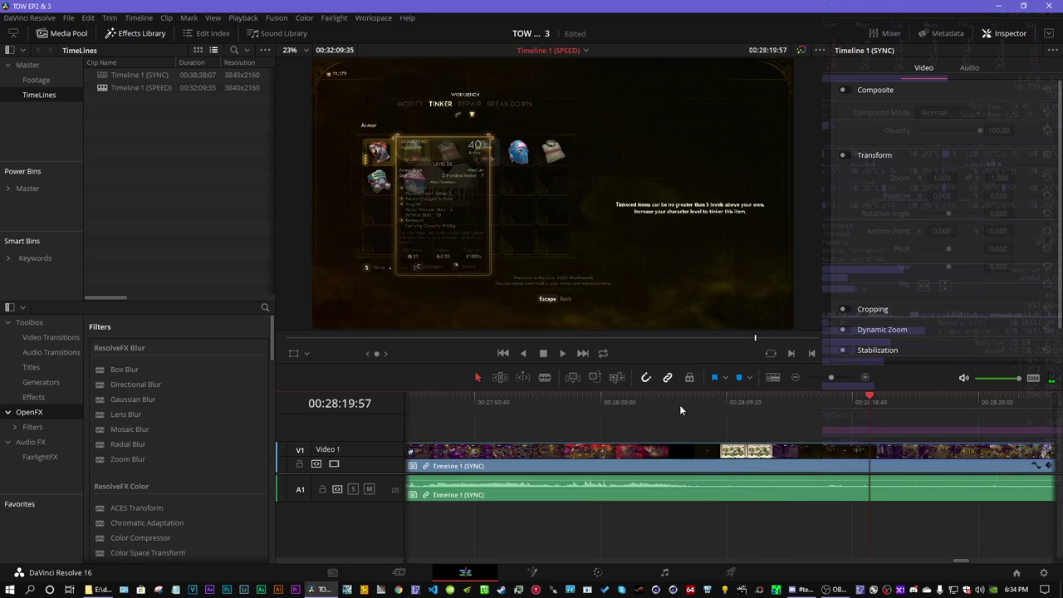
drag(676, 401, 819, 398)
scroll(822, 400, up, 5)
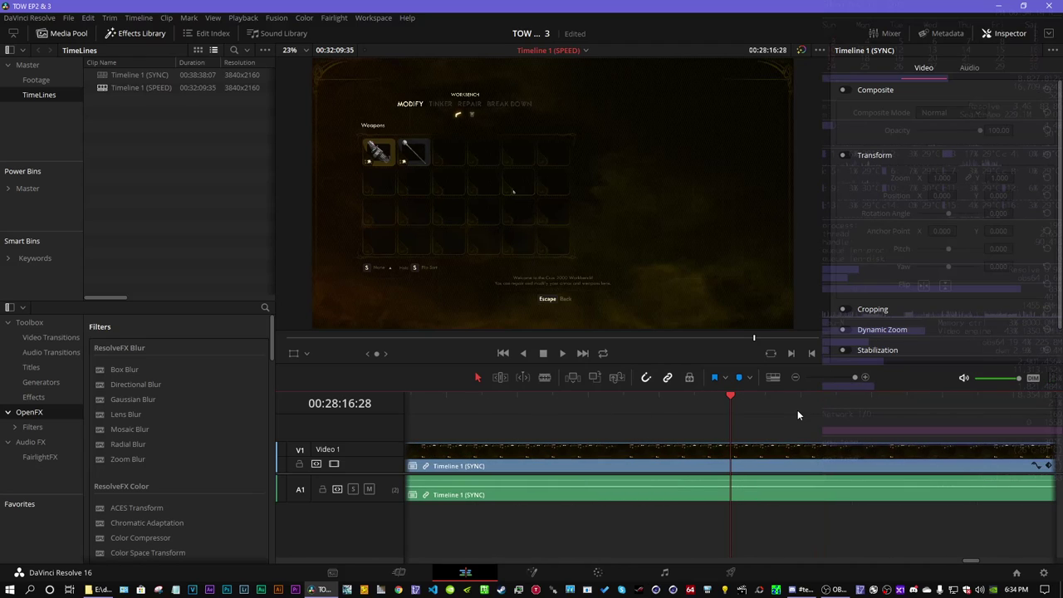
key(Left)
key(Left)
key(Left)
key(Left)
key(Right)
key(Right)
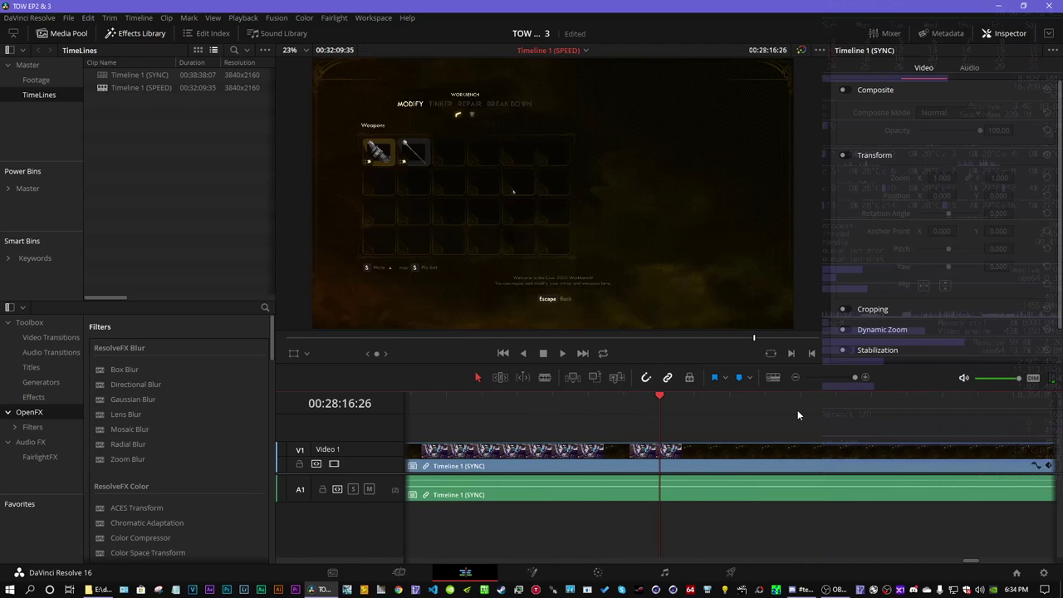
key(Left)
key(Left)
key(Left)
key(Left)
key(Left)
key(Left)
key(Left)
key(Left)
key(Left)
key(Left)
key(Left)
key(Left)
key(Left)
key(Right)
key(Right)
key(Right)
key(Right)
key(Right)
key(Right)
key(Right)
key(Right)
key(Right)
key(Right)
key(Right)
key(Right)
key(Right)
key(Right)
key(Right)
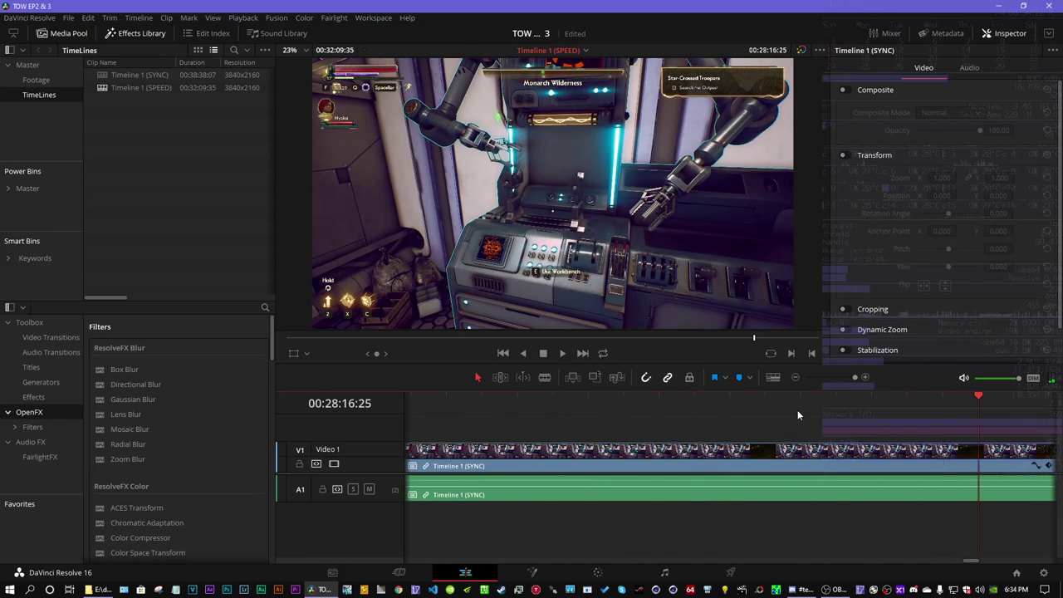
key(Left)
key(Right)
key(Right)
key(Left)
key(Left)
key(Left)
key(Left)
key(Right)
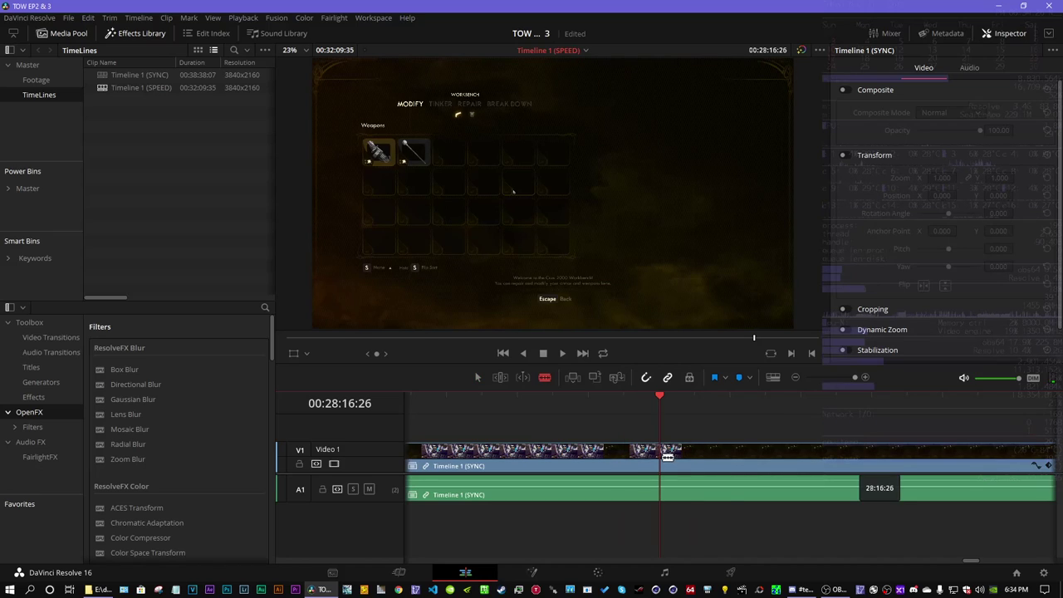
key(ctrl+b)
- Split the clip again at 00:28:20:39 on the tinker screen frame
click(837, 377)
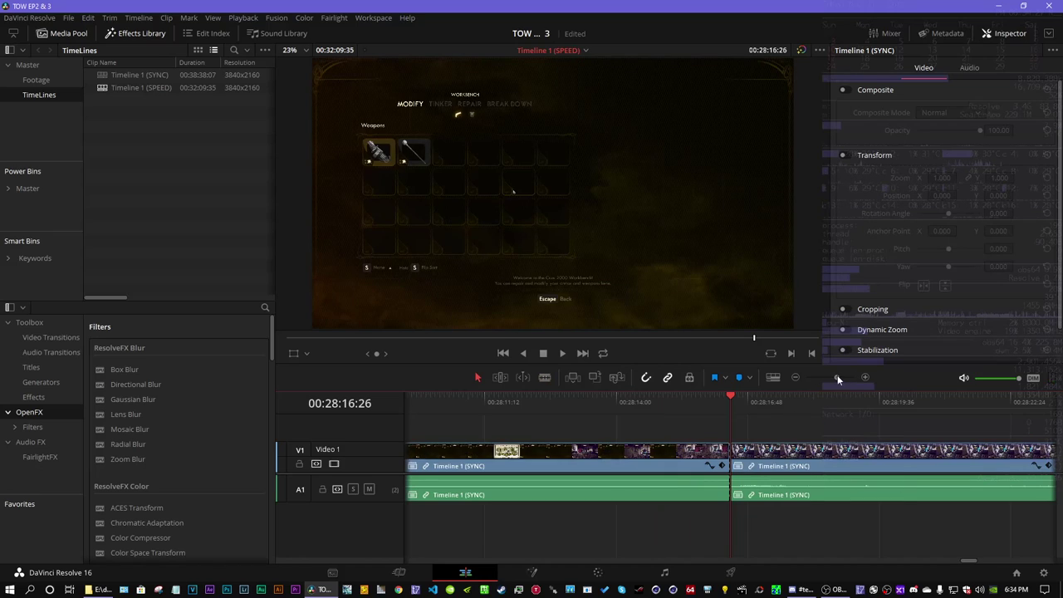
click(929, 397)
drag(842, 381, 857, 414)
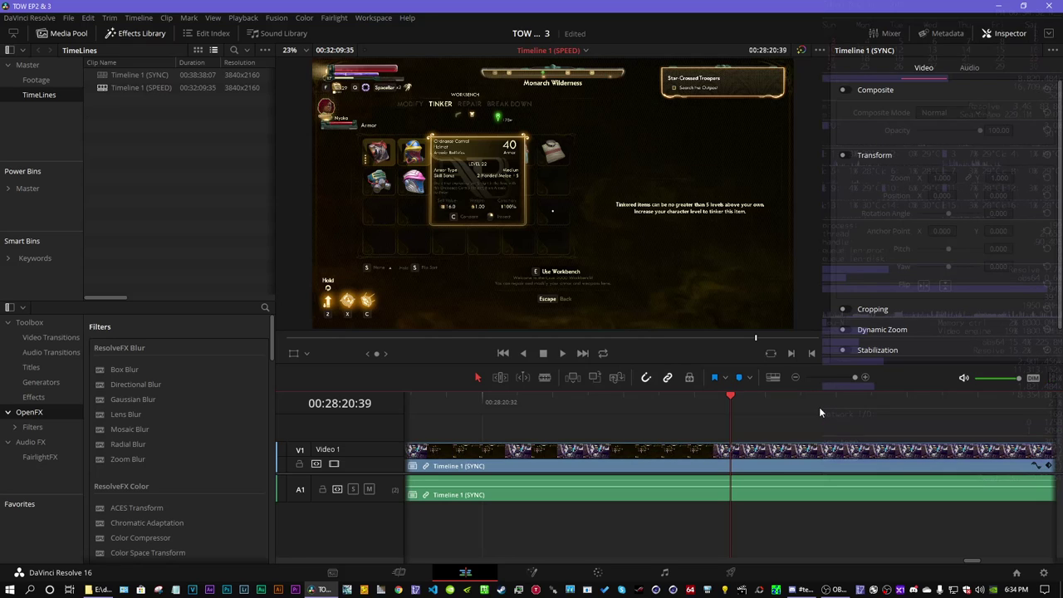
key(Right)
key(Left)
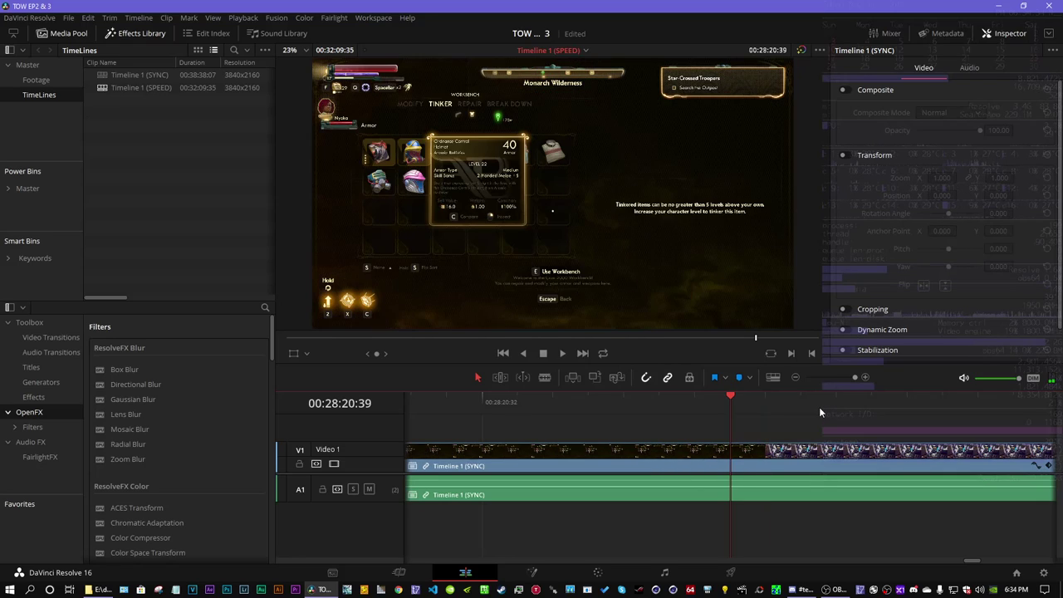
key(ctrl+b)
- Change the section between the two cuts to 140% speed
click(796, 377)
click(795, 377)
click(796, 377)
right_click(656, 450)
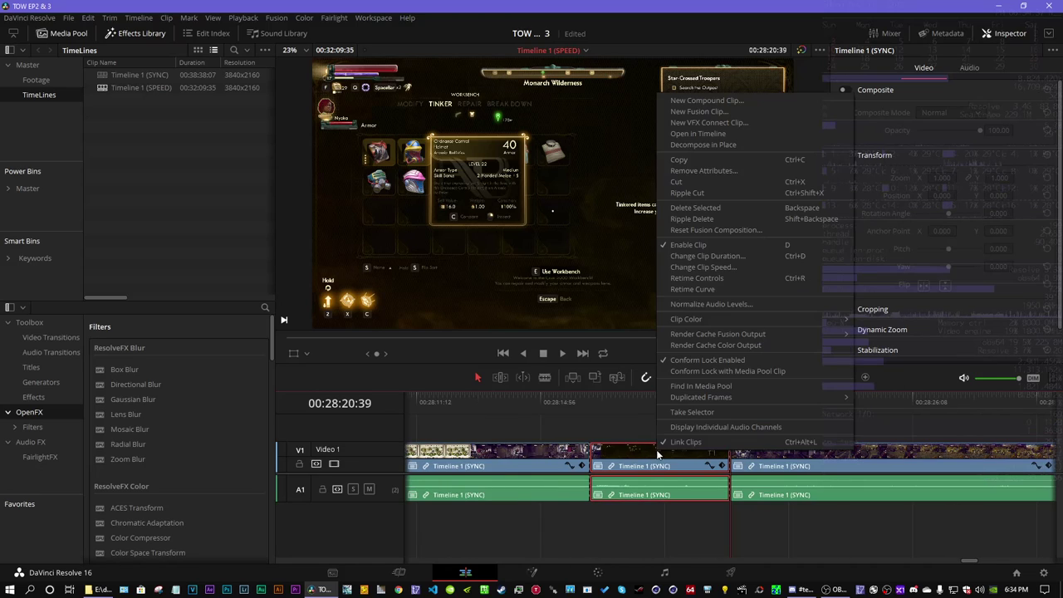
click(727, 268)
text(140)
key(Return)
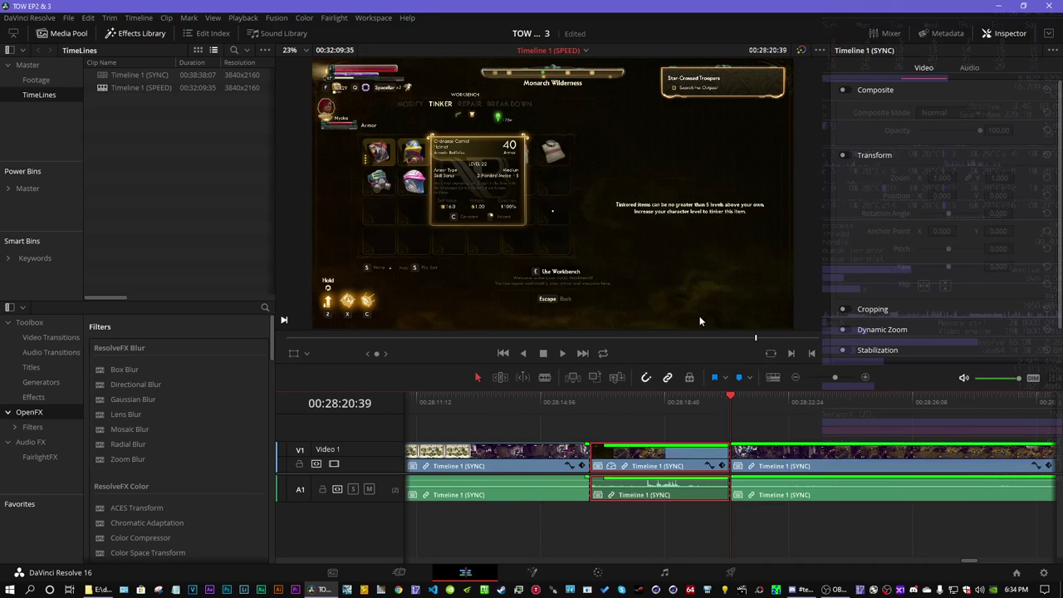
- Trim the sped-up section's end back toward the next clip, then extend it slightly
click(603, 402)
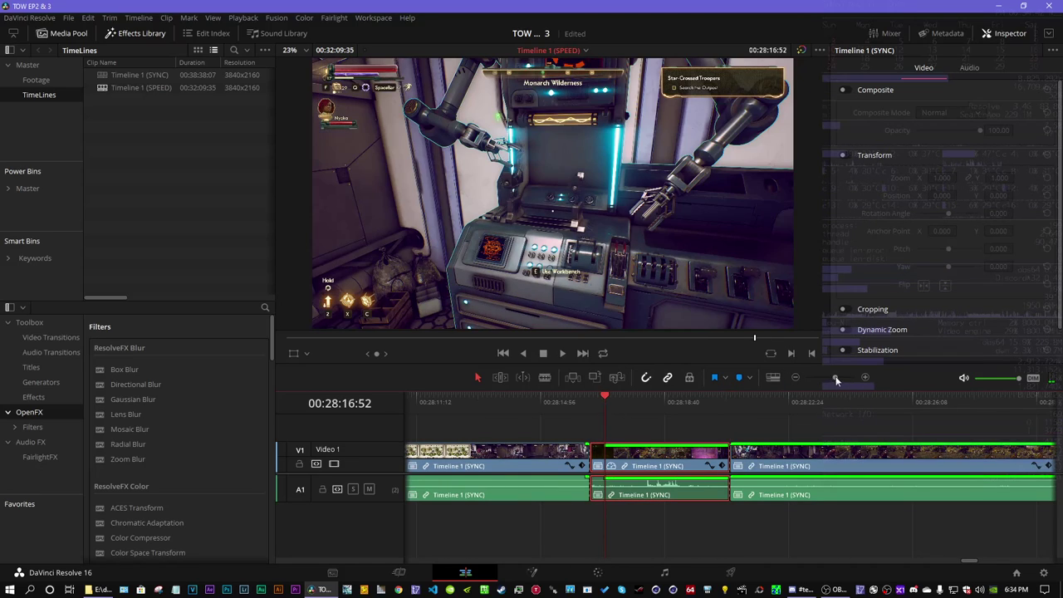
mouse_move(836, 376)
mouse_down()
mouse_move(928, 417)
mouse_move(839, 379)
mouse_up()
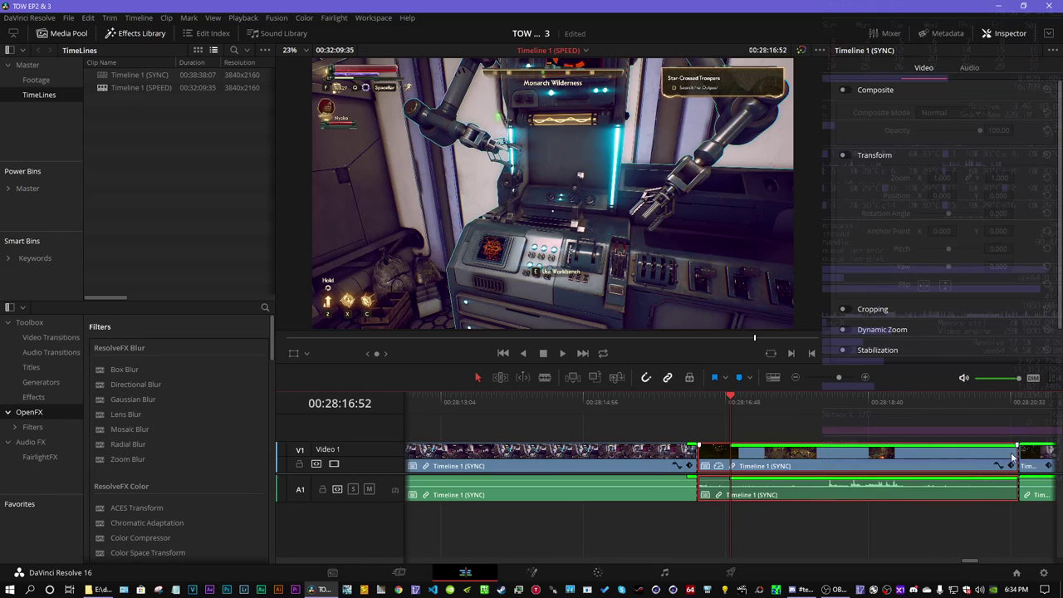
drag(1016, 457, 731, 457)
drag(838, 377, 854, 377)
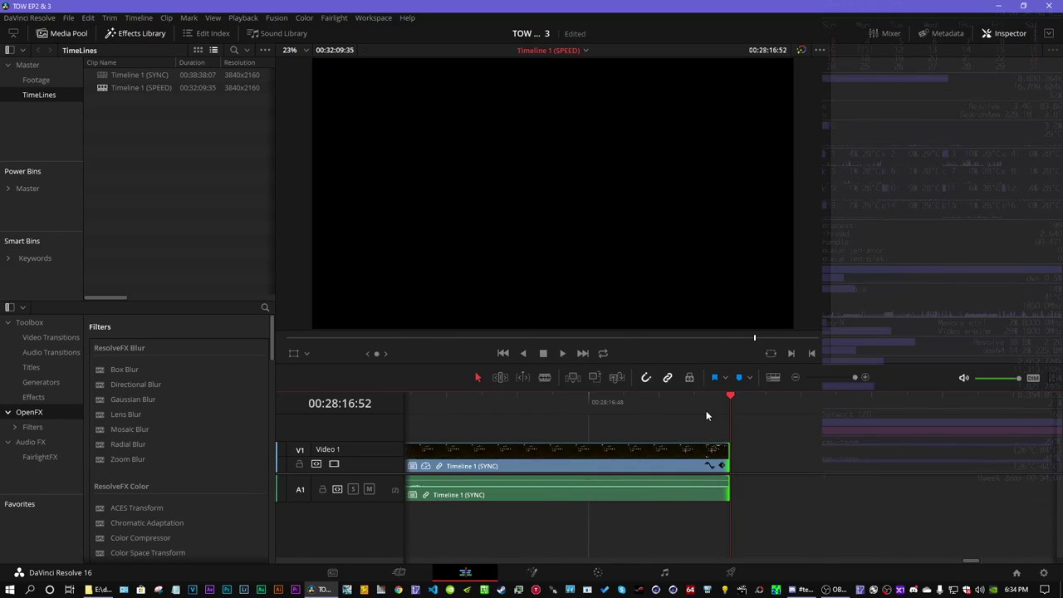
click(626, 397)
drag(722, 457, 762, 457)
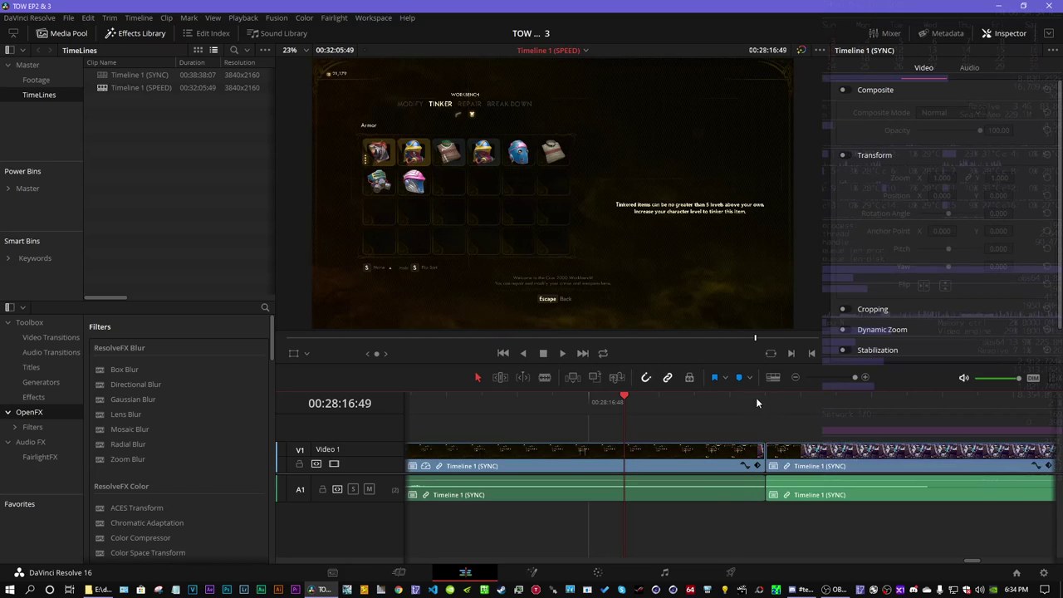
- Split the clip at the playhead at 00:28:16:53
click(763, 401)
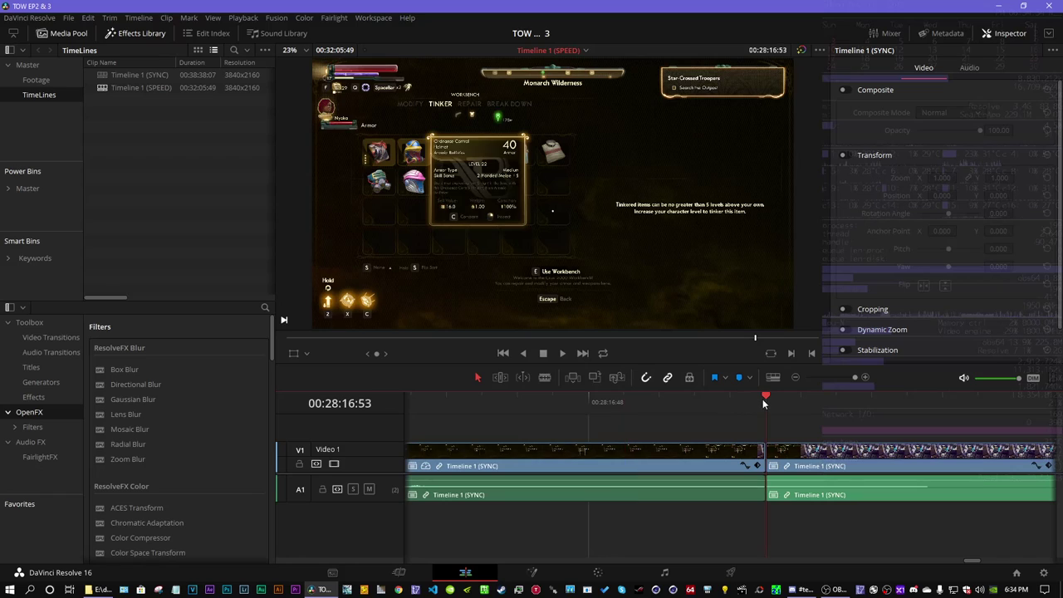
click(833, 377)
key(ctrl+b)
drag(961, 563, 1046, 564)
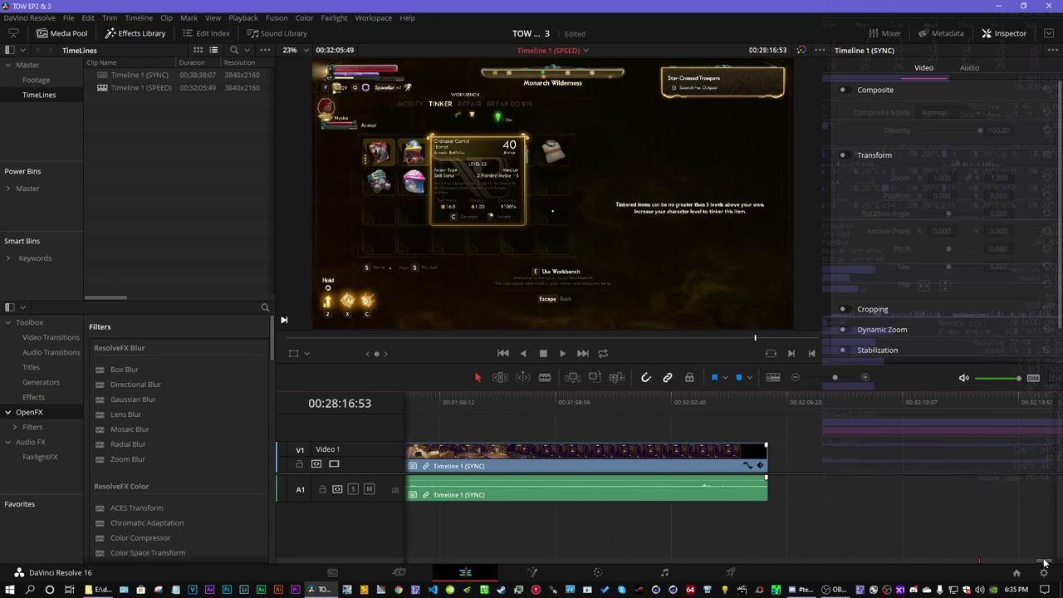
- Check the timeline's end, return to 00:00:00 with all clips visible, and select Timeline 1 (SYNC)
mouse_move(786, 396)
mouse_down()
mouse_move(809, 393)
mouse_move(774, 395)
mouse_move(793, 392)
mouse_up()
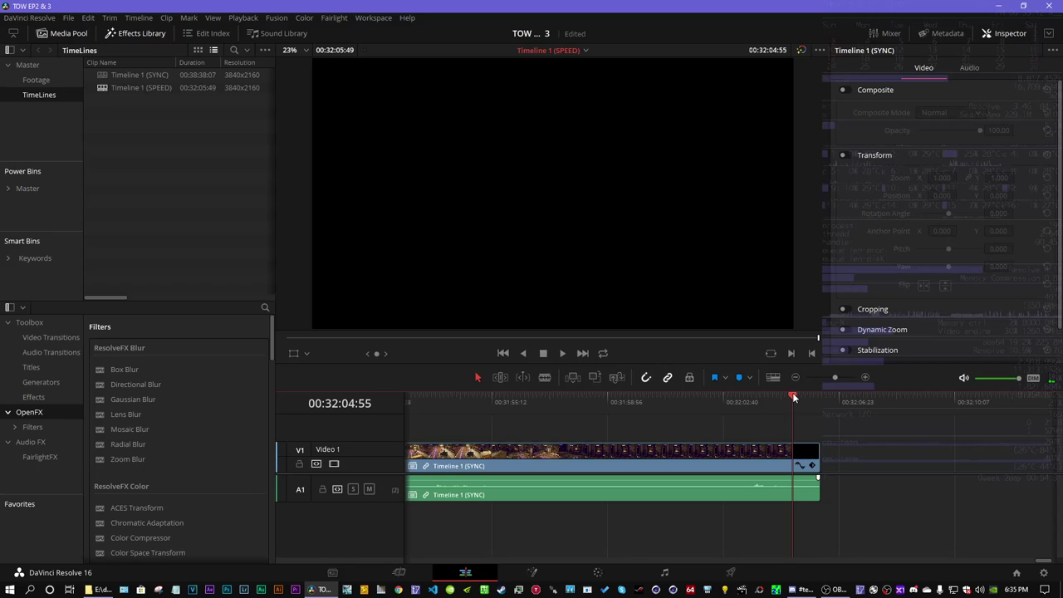
click(503, 352)
click(503, 353)
click(504, 353)
click(503, 353)
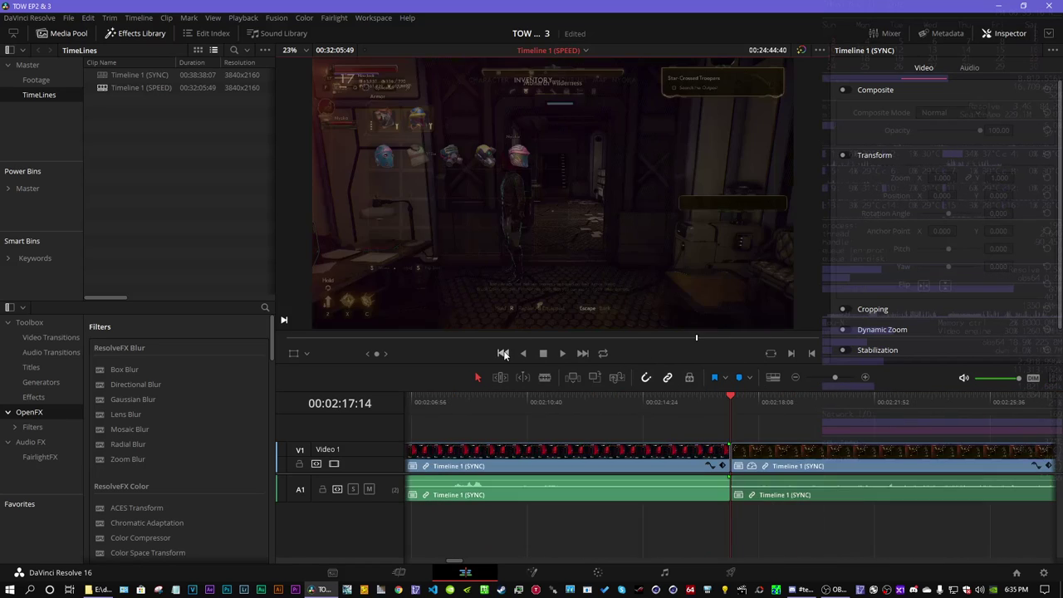
click(503, 353)
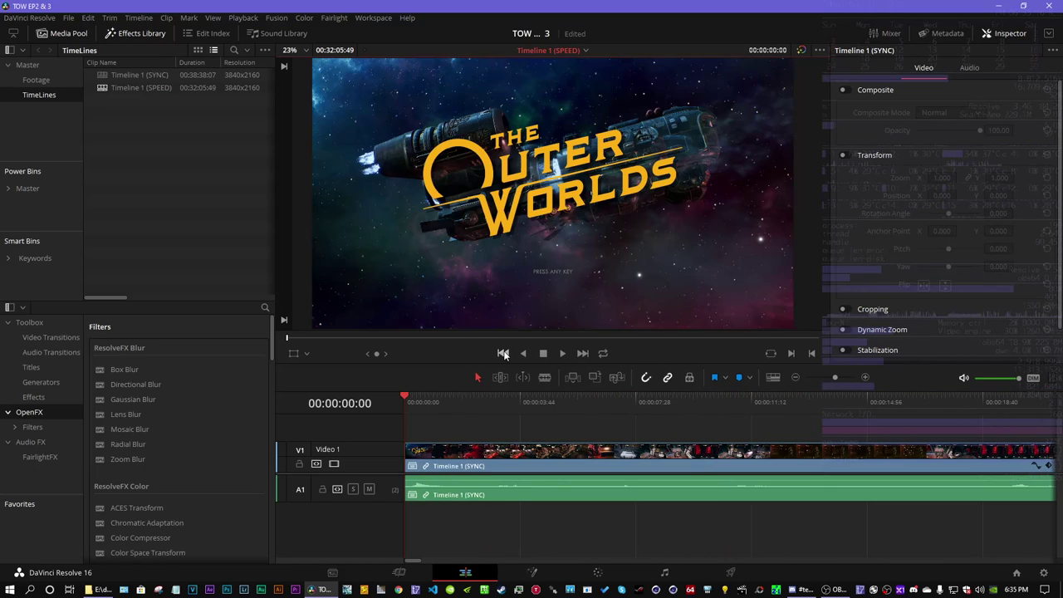
click(794, 378)
click(795, 378)
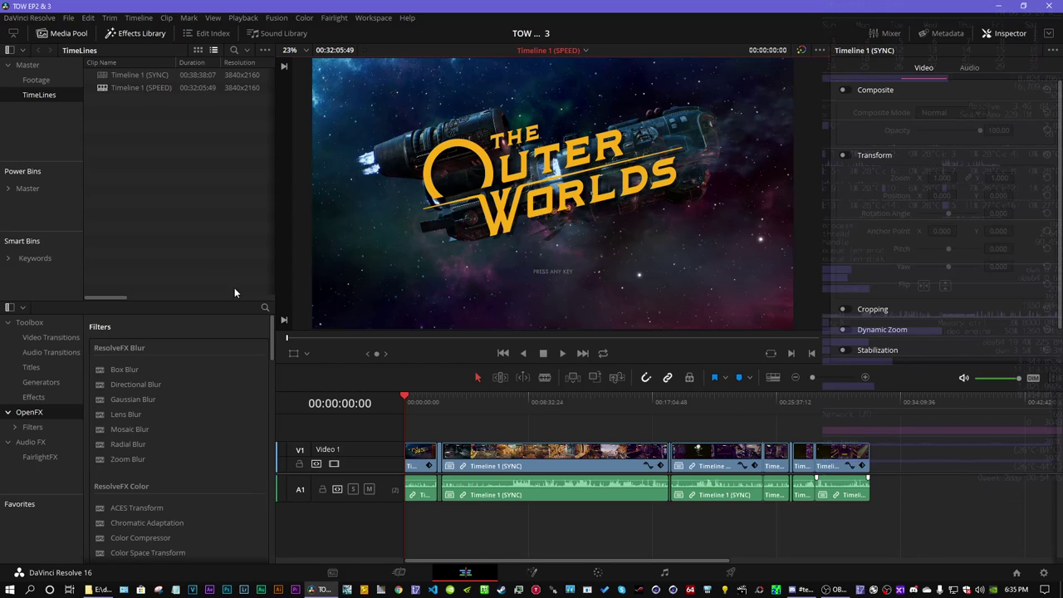
click(133, 76)
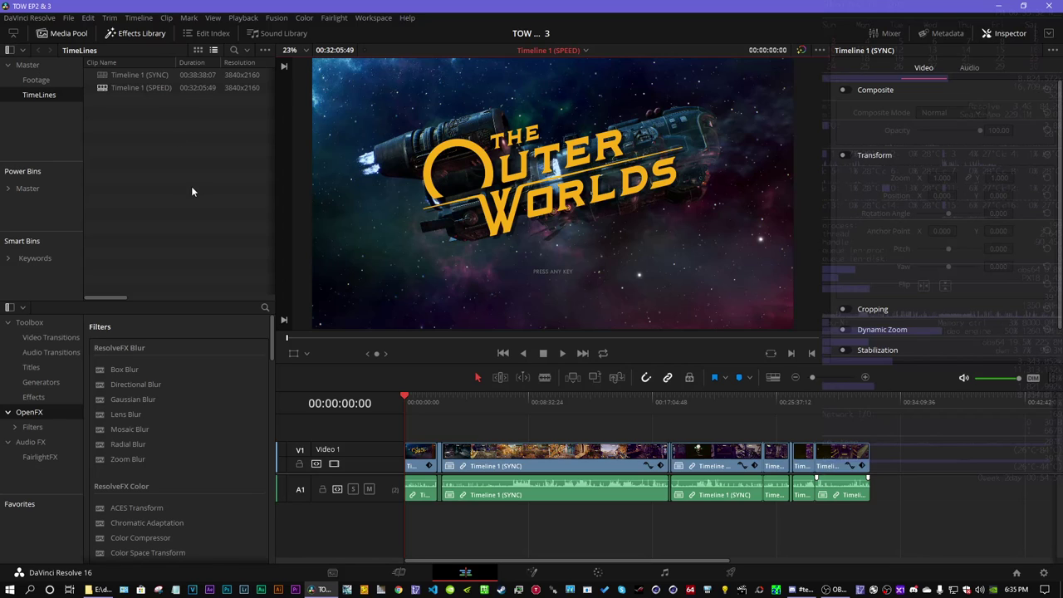
- Compare the 03.38.23.06 and 04.17.44.07 recordings' sizes in File Explorer, then bring Resolve forward
click(100, 590)
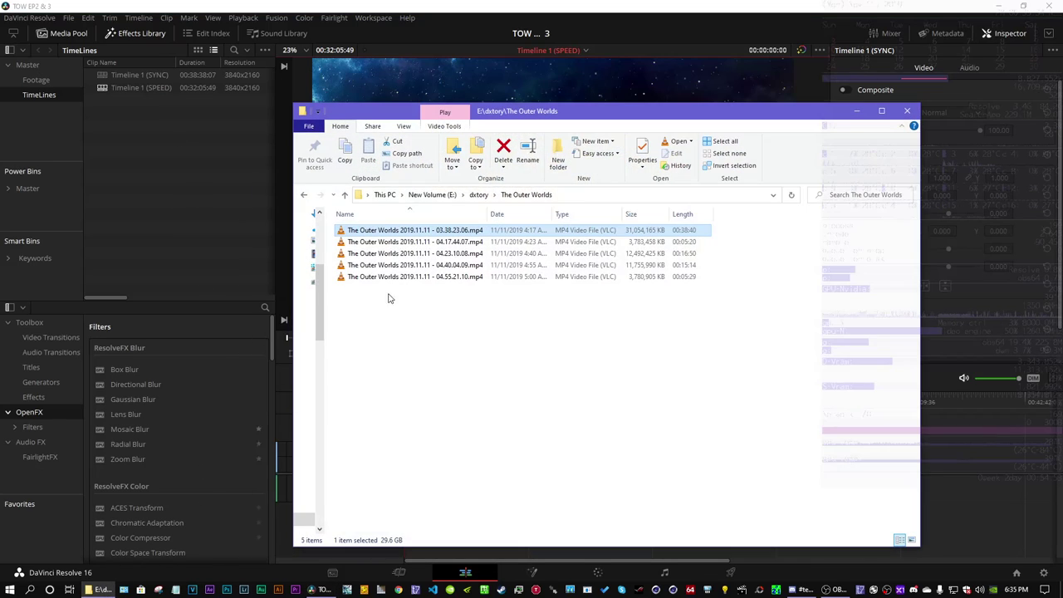
click(416, 254)
click(418, 242)
click(415, 231)
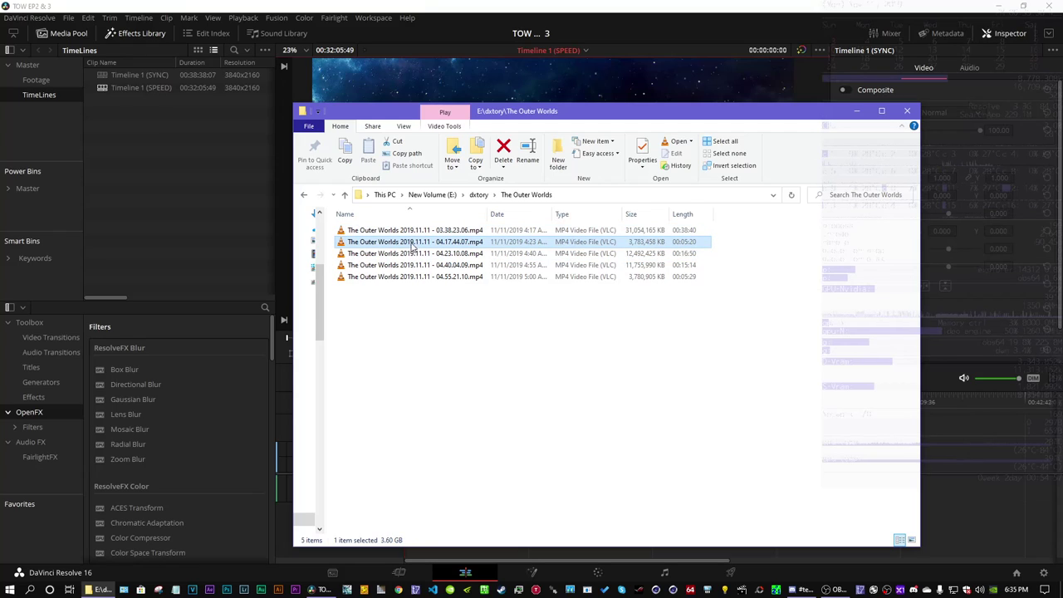
click(406, 242)
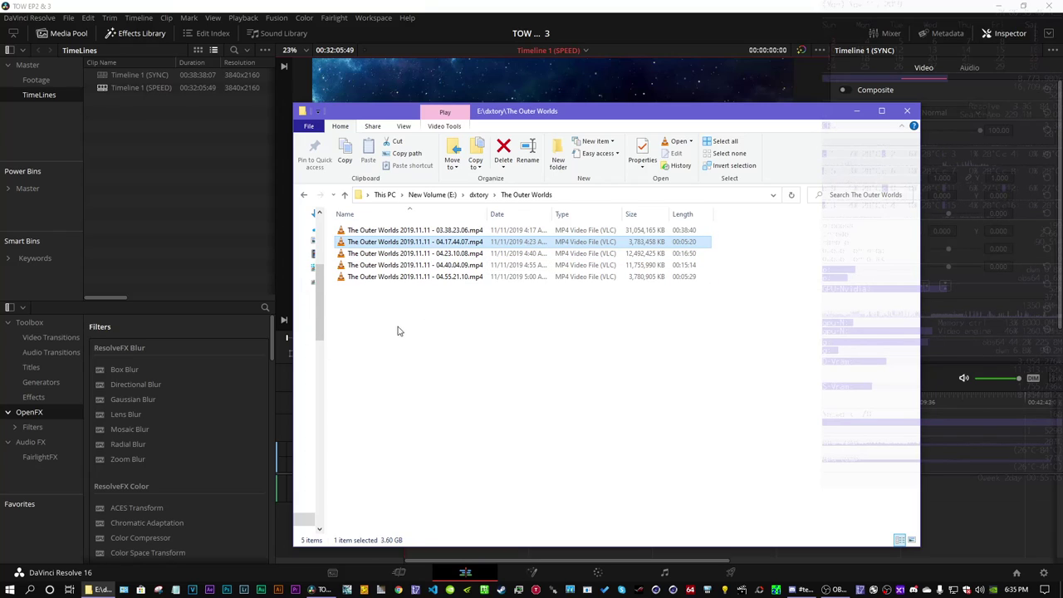
click(362, 59)
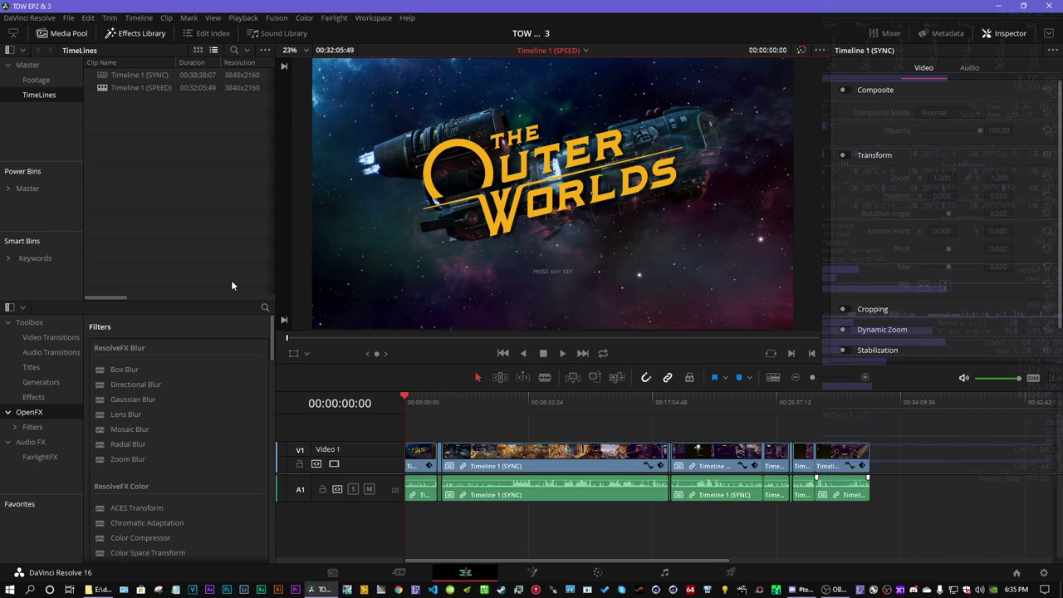
- Reselect the 03.38.23.06 recording in Explorer, then return to the Resolve timeline
click(102, 590)
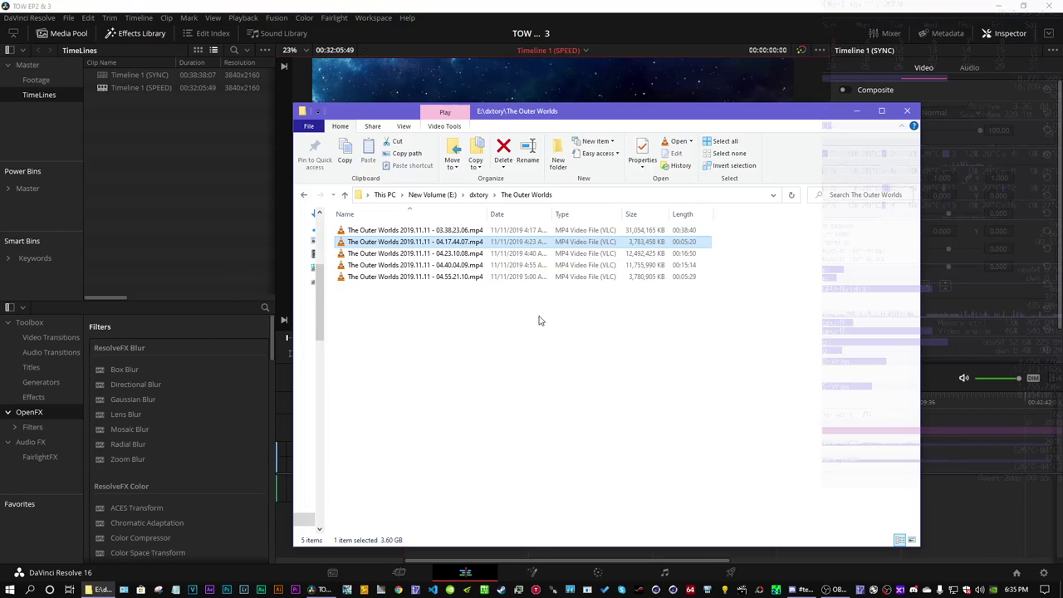
click(680, 233)
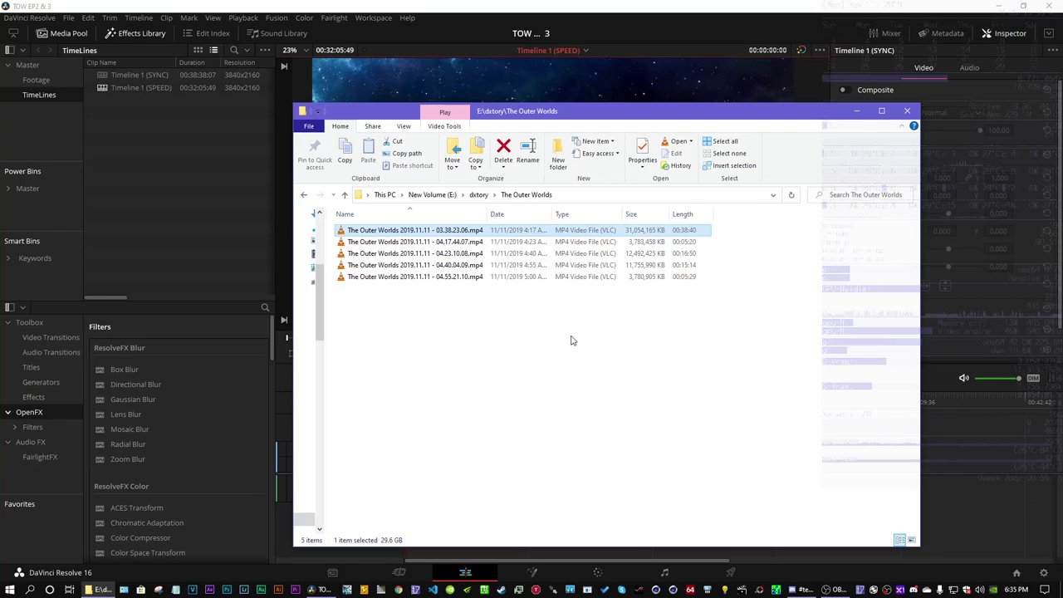
click(453, 330)
click(173, 169)
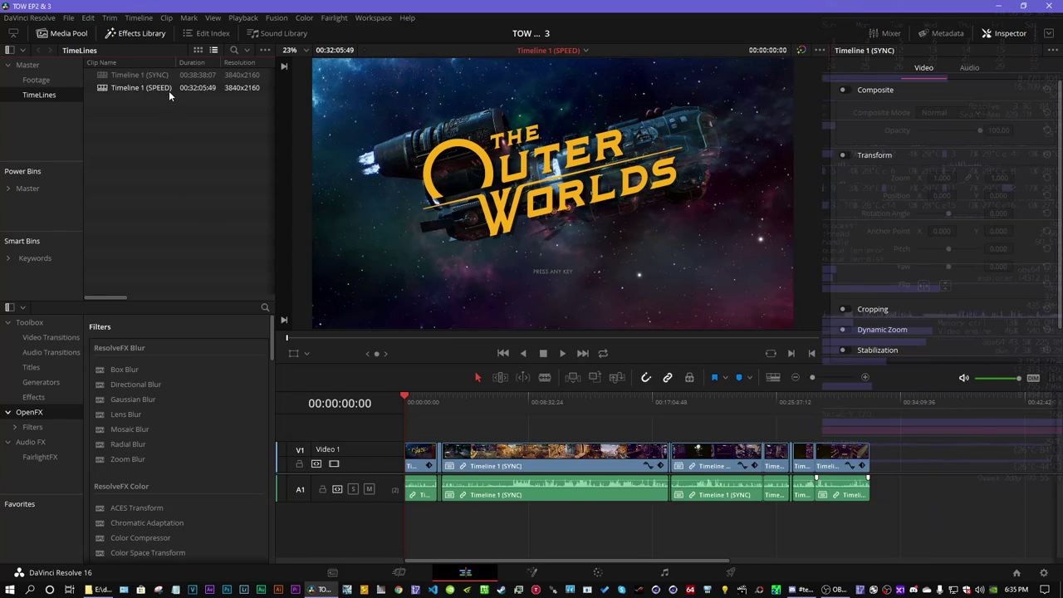
- Browse the Footage bin, then select Timeline 1 (SPEED) in the TimeLines bin
click(39, 80)
click(39, 94)
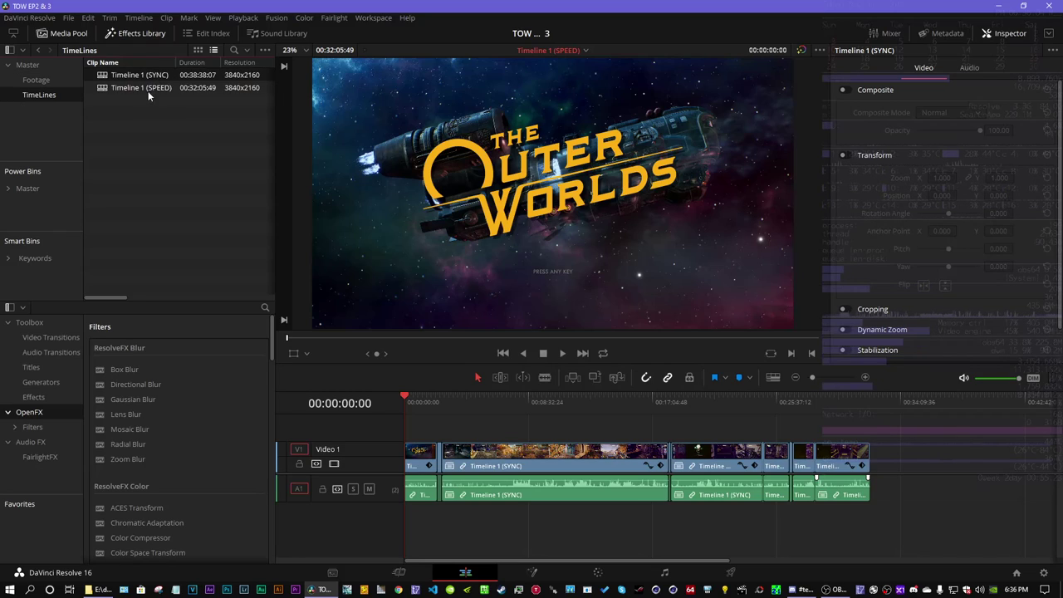
click(151, 91)
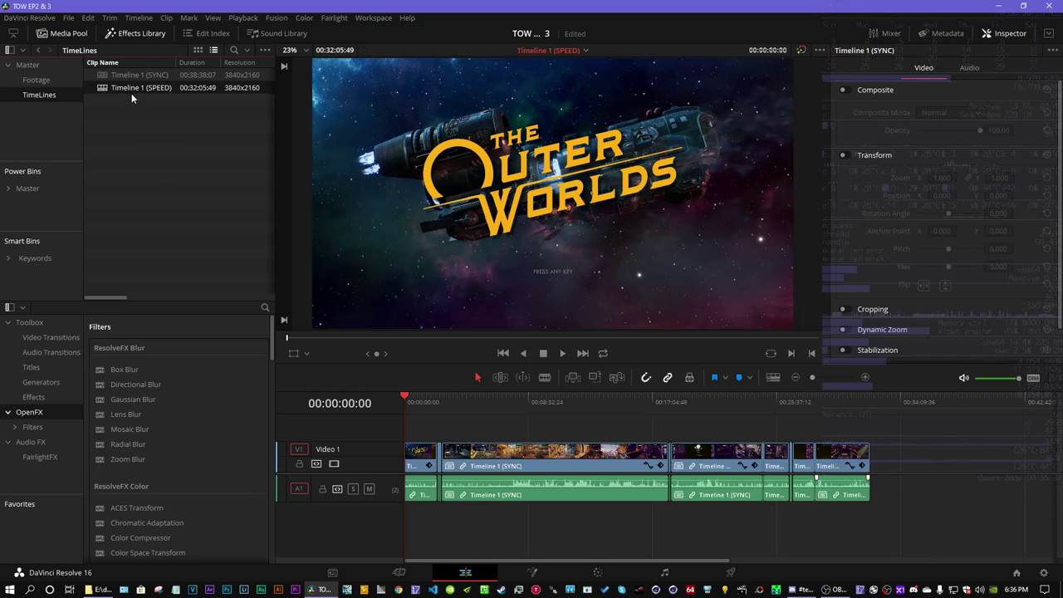
- Create a new timeline named FINAL and drop Timeline 1 (SPEED) into it
click(39, 70)
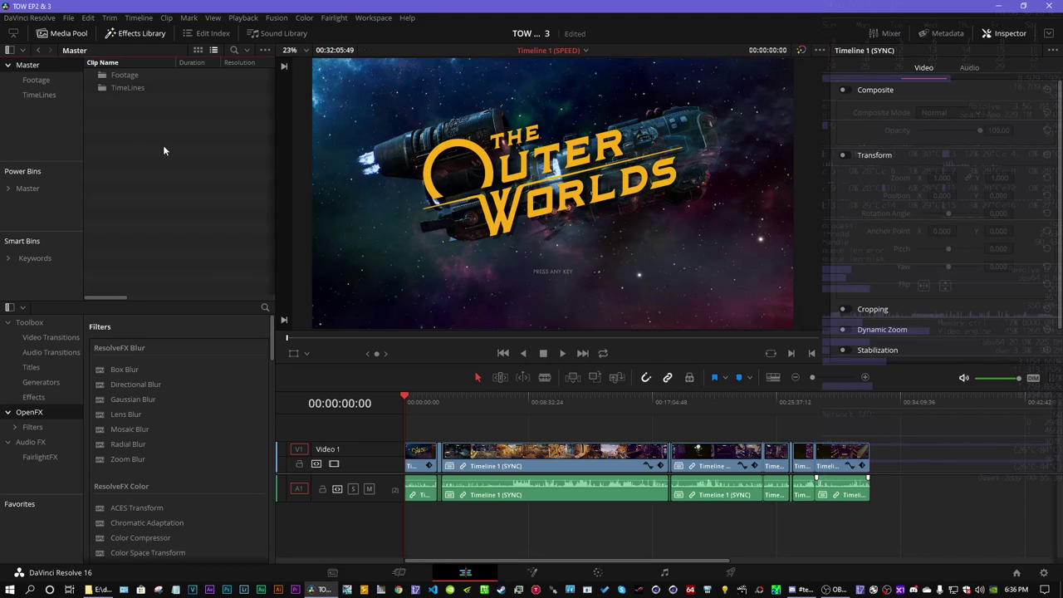
right_click(160, 143)
mouse_move(245, 159)
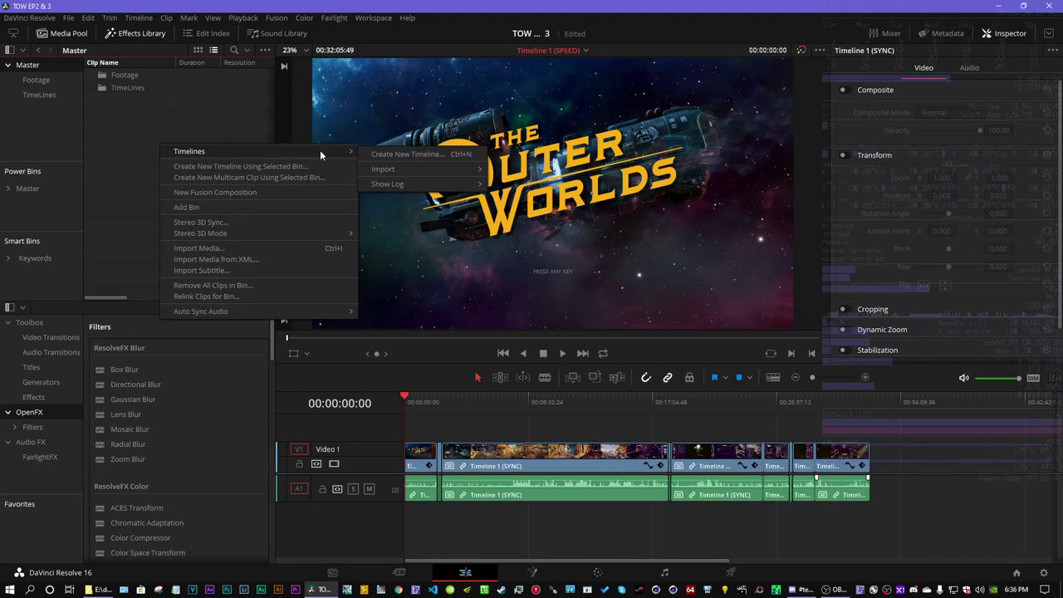
click(407, 155)
text(FINAL)
key(Return)
click(50, 95)
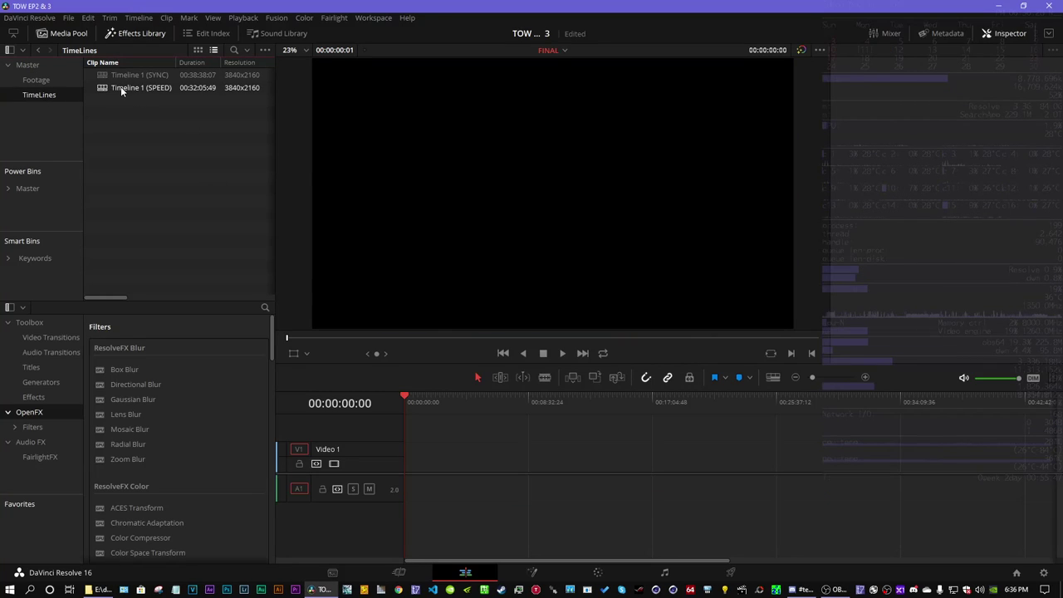
drag(120, 88, 428, 456)
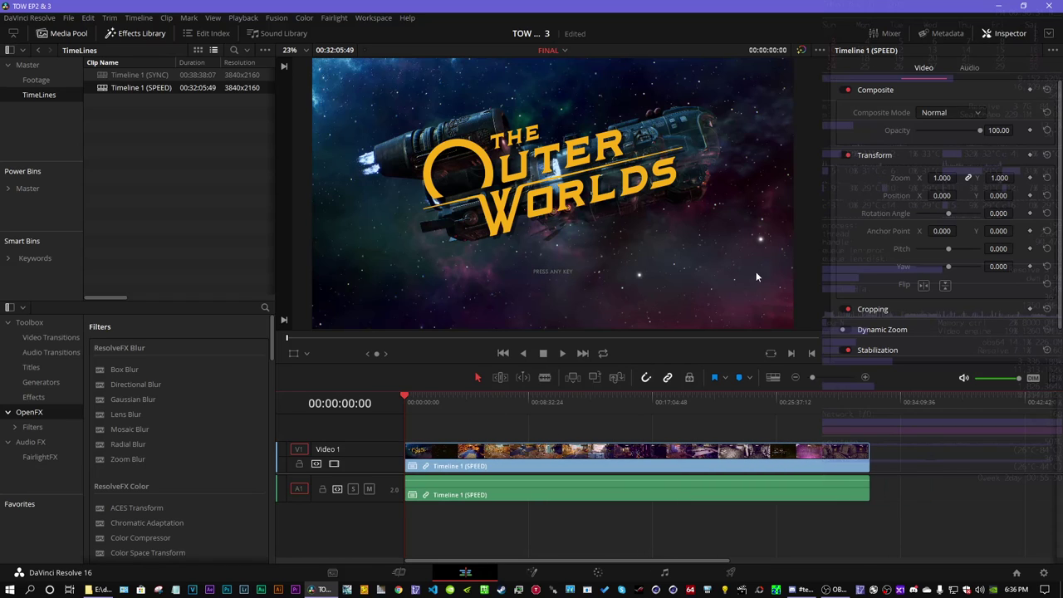
- Set the clip's Retime Process to Nearest in the Inspector's Retime And Scaling settings
click(845, 89)
click(846, 110)
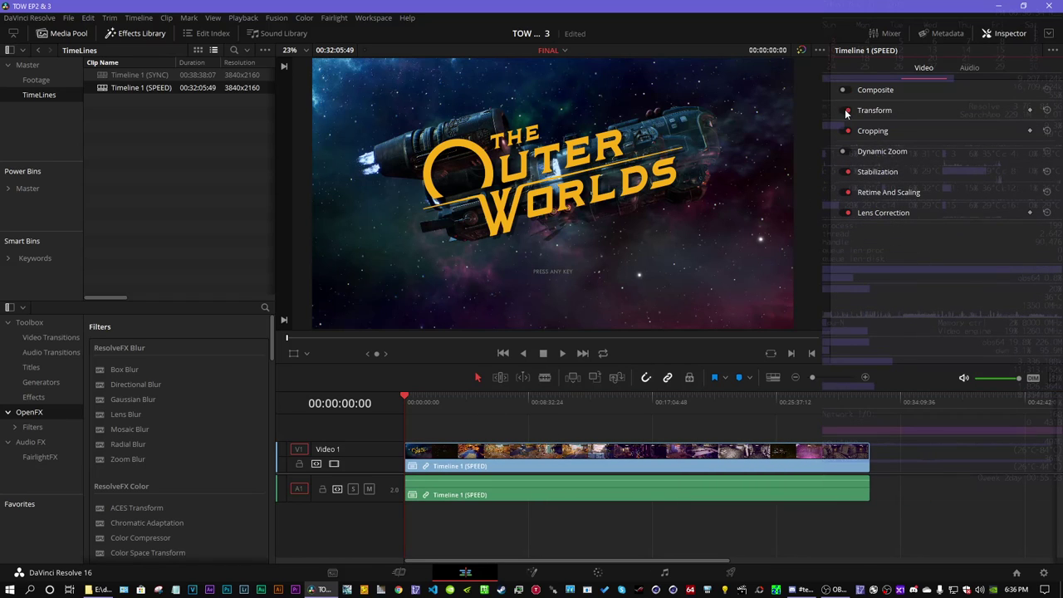
click(881, 191)
click(975, 216)
click(937, 238)
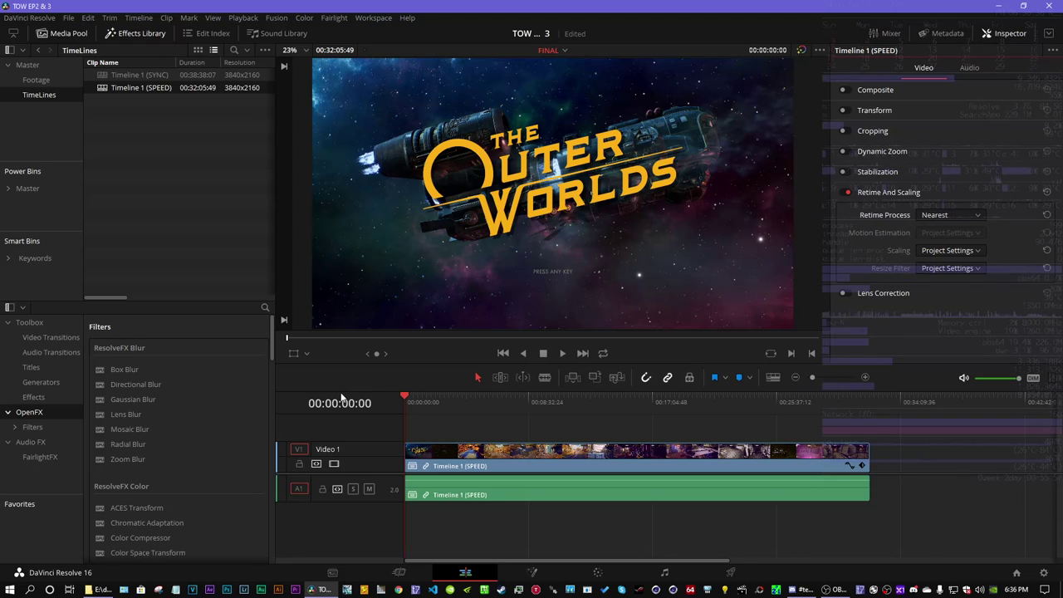
click(864, 377)
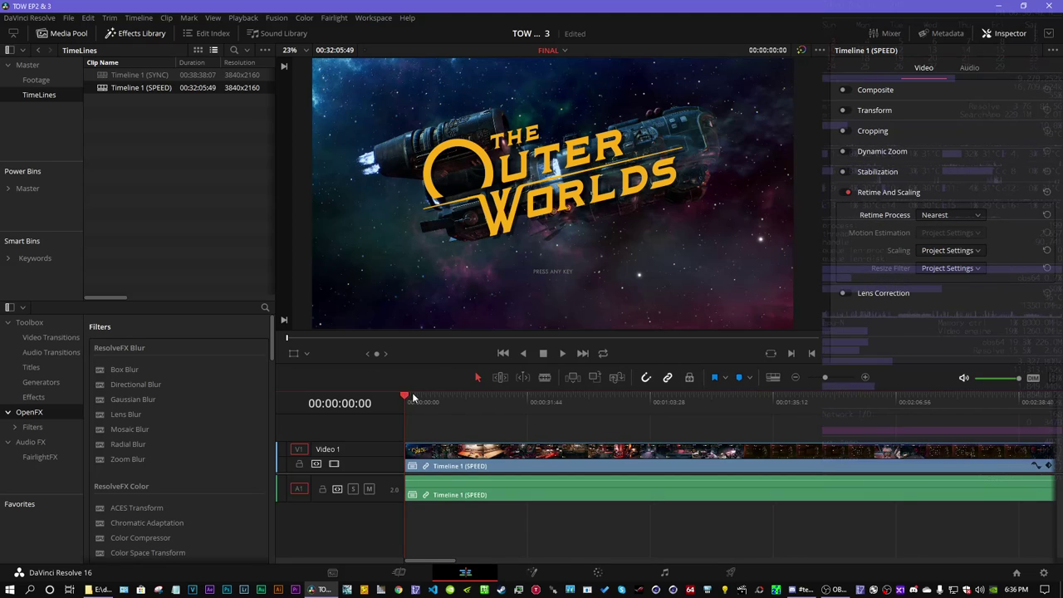
- Ripple-trim the seven-second game intro so the FINAL clip starts at the poster screen
drag(408, 397, 429, 396)
click(865, 377)
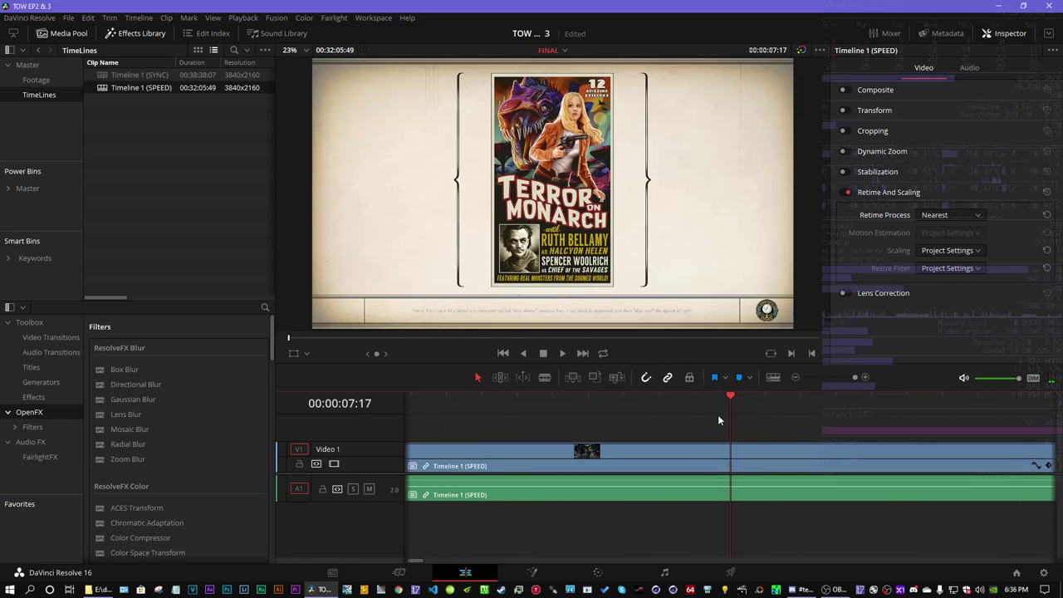
key(Left)
key(Left)
key(Left)
key(Left)
key(Left)
key(Left)
key(Left)
key(Left)
key(Left)
key(Left)
key(Left)
key(Left)
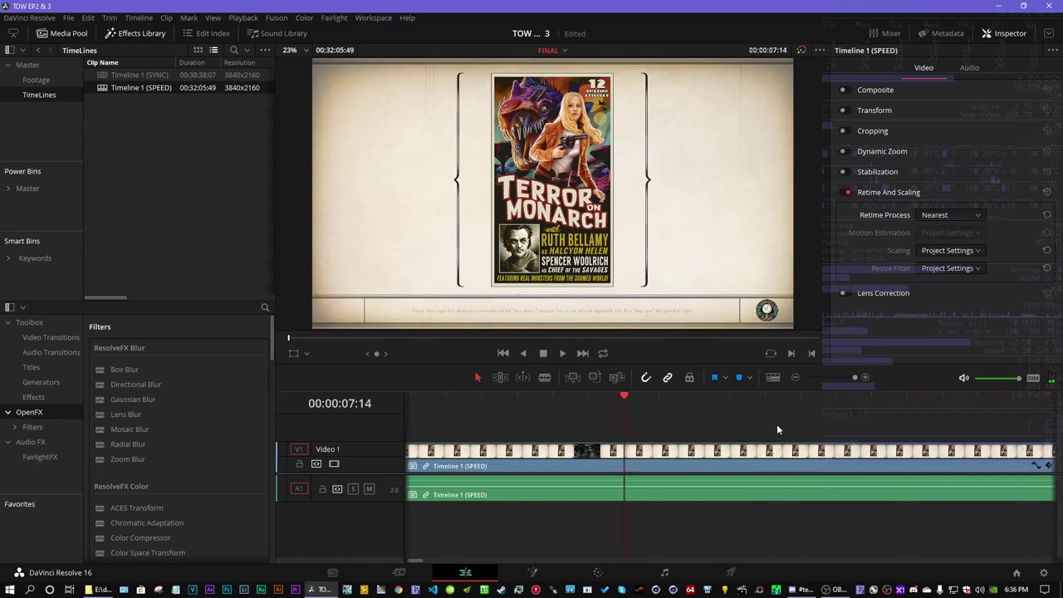
key(Left)
key(Left)
key(Left)
key(Left)
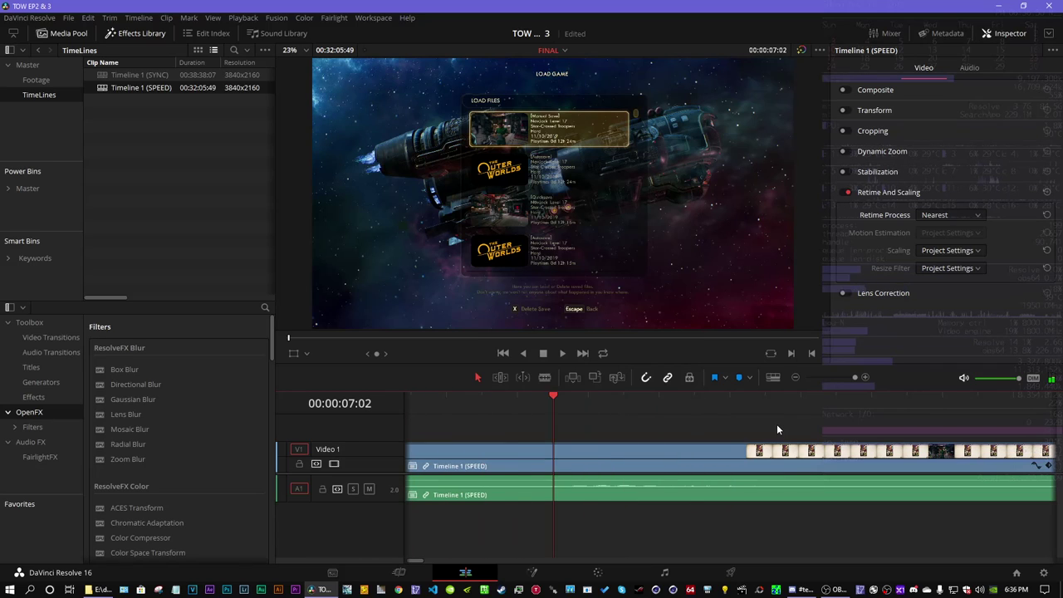
key(Right)
key(Right)
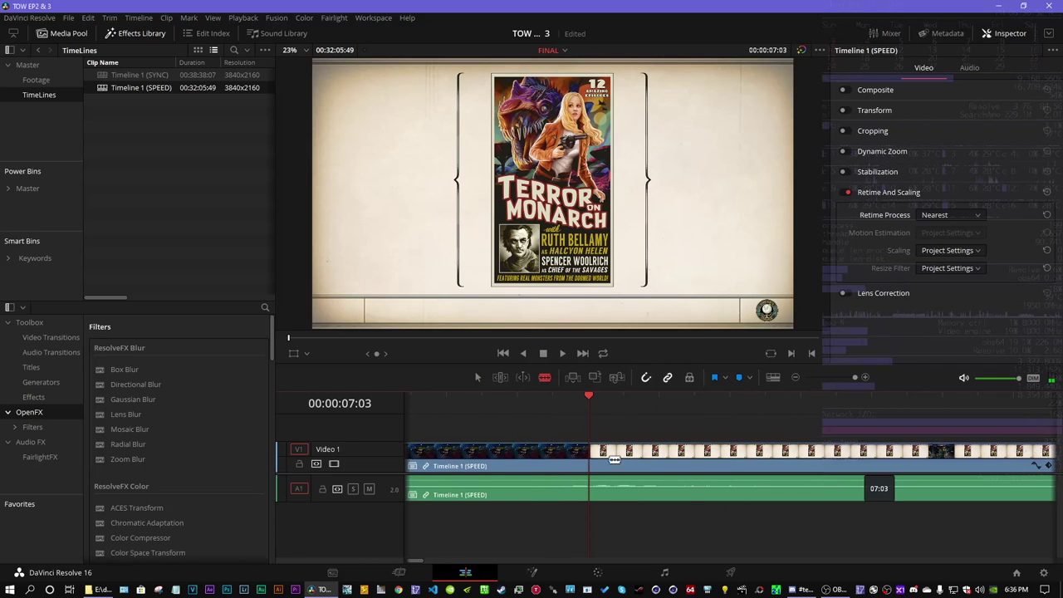
key(ctrl+shift+[)
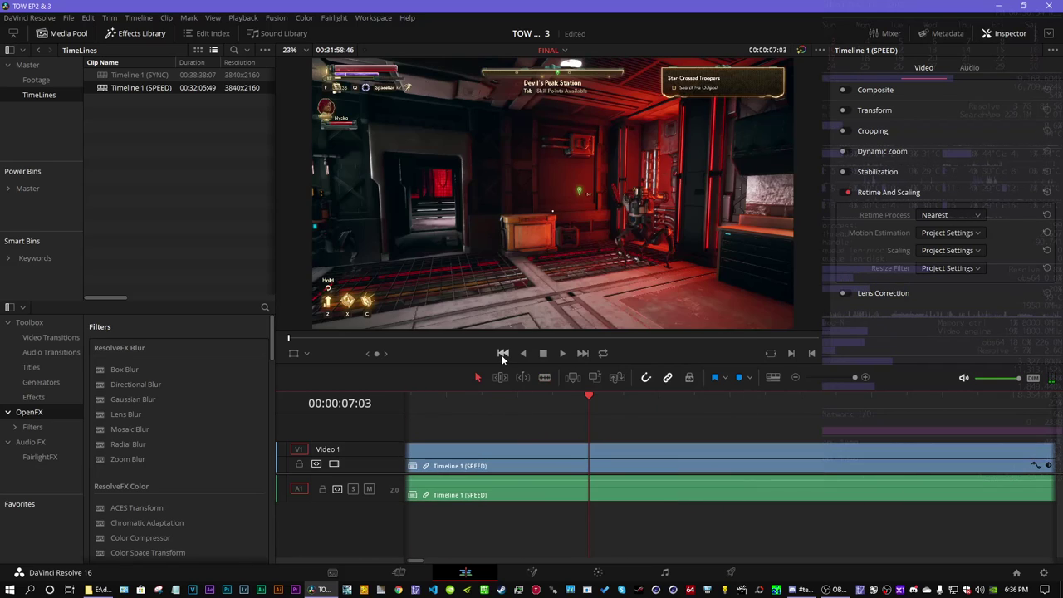
- Return to the timeline start and zoom out while checking the trimmed opening
click(502, 354)
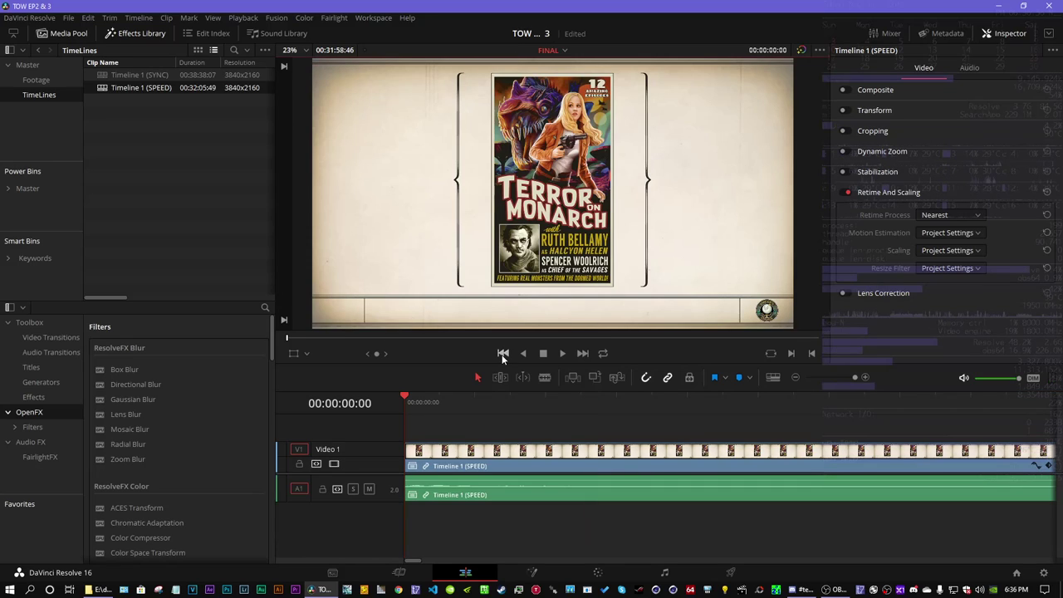
click(795, 378)
click(794, 377)
click(795, 378)
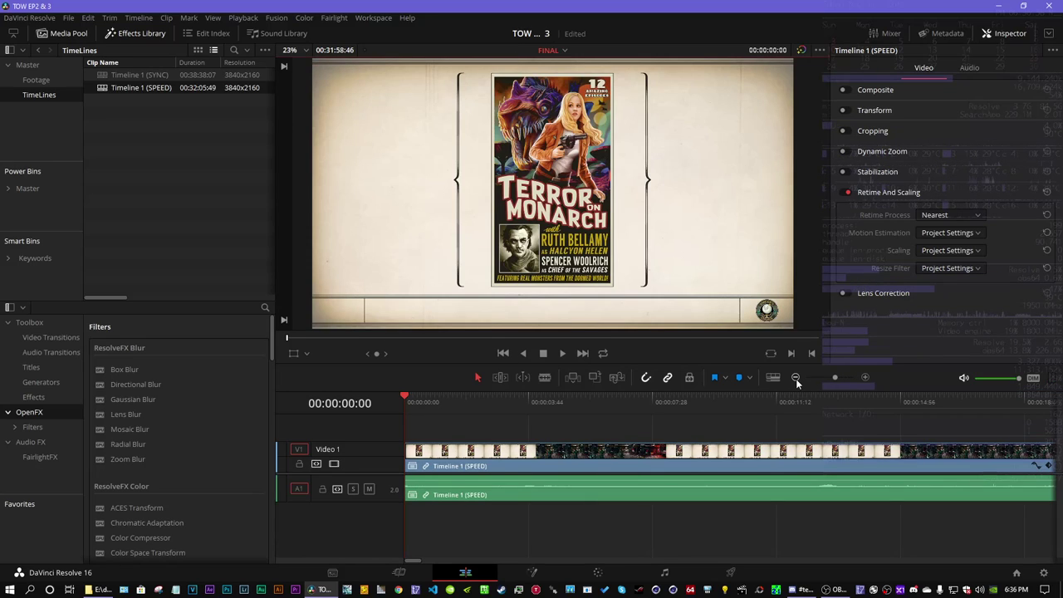
drag(548, 390, 788, 404)
click(794, 378)
click(794, 377)
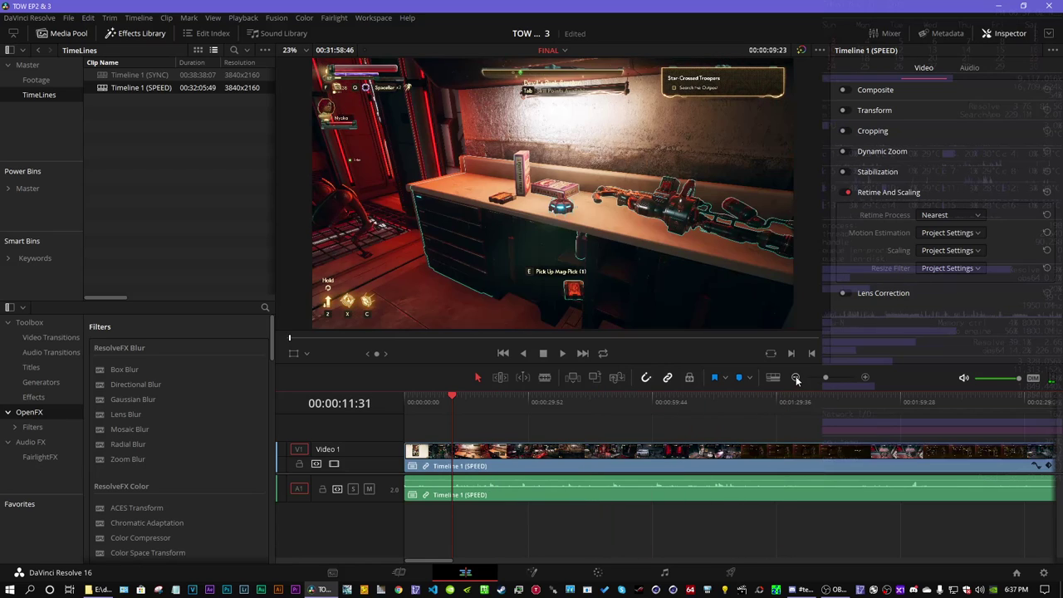
click(795, 378)
- Scrub ahead to about 1:30, then save the project and show FINAL in the Master bin
drag(547, 396, 935, 402)
drag(480, 559, 440, 560)
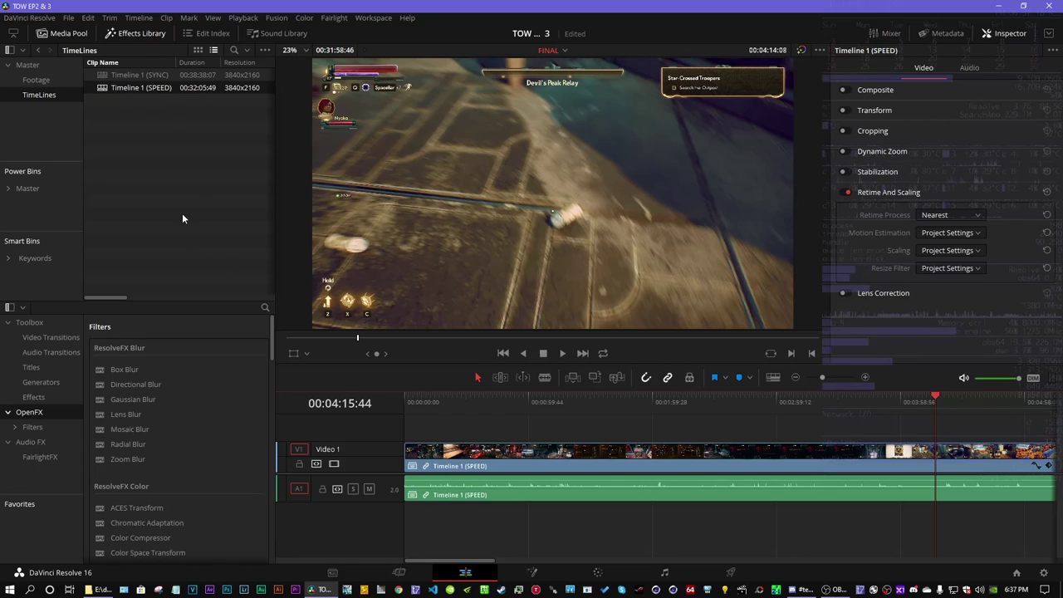
key(ctrl+s)
click(29, 65)
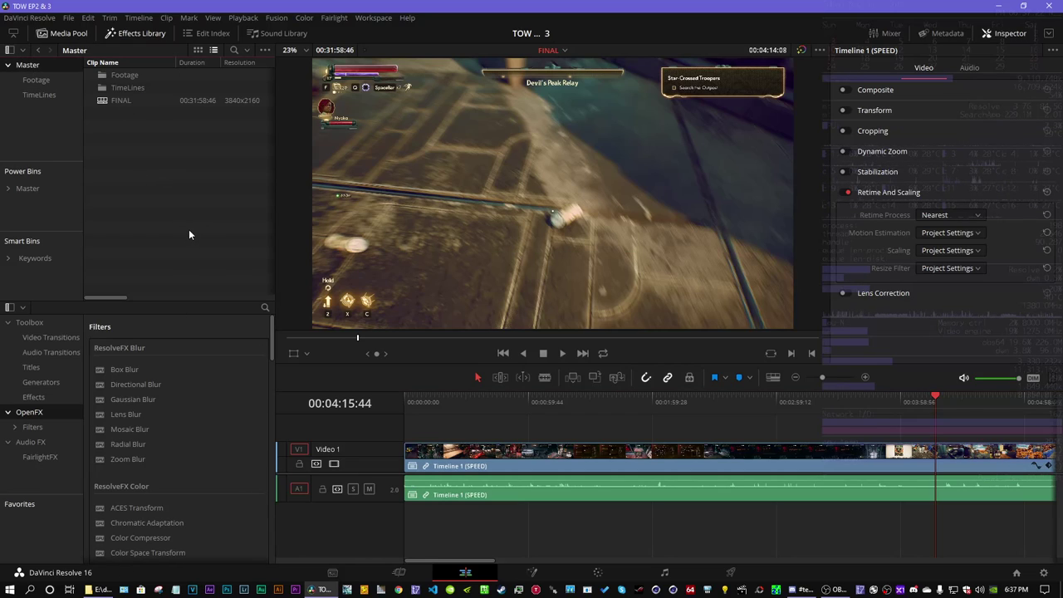